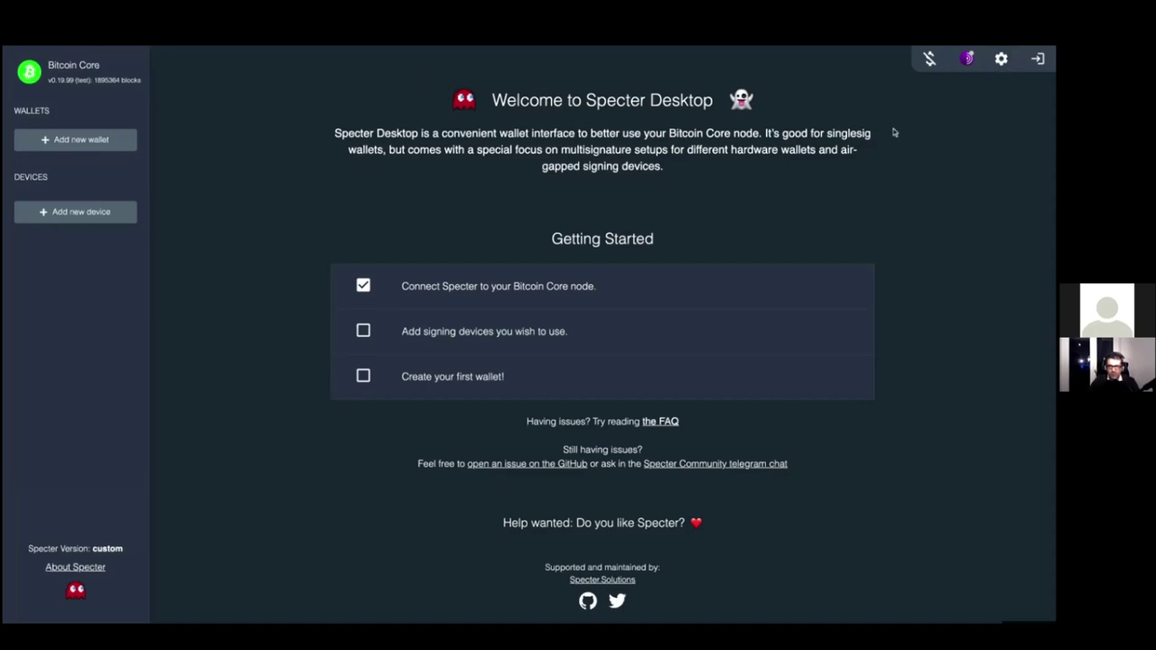
# Open the authentication settings of the current account and log out
pyautogui.moveTo(738, 48); pyautogui.dragTo(738, 61)
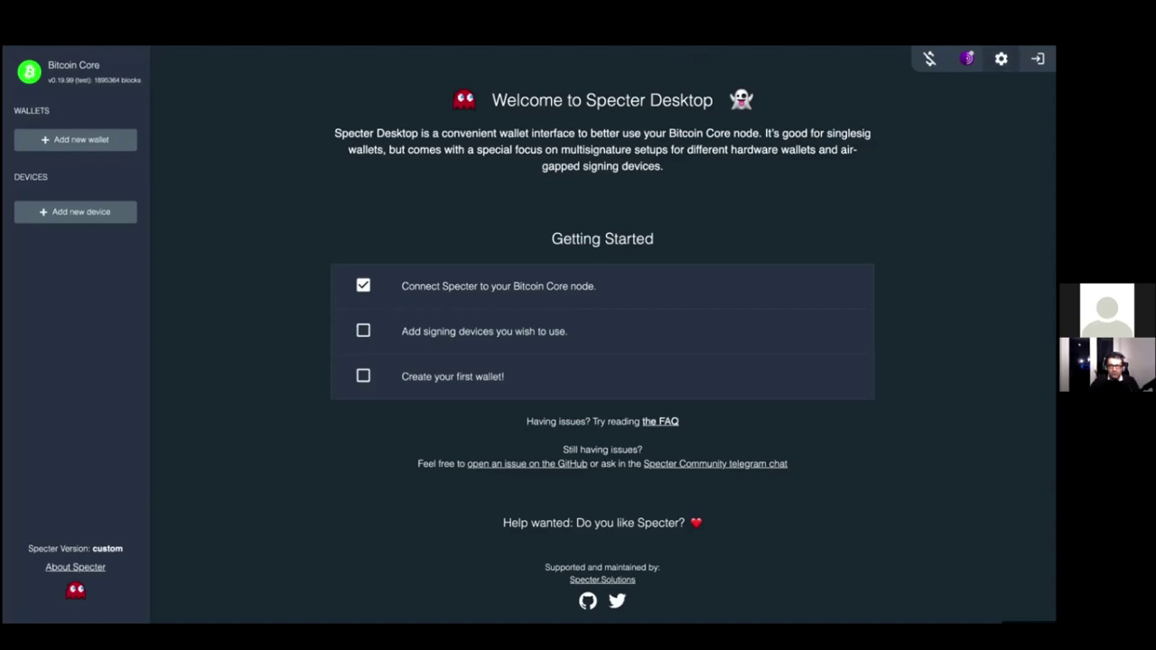
pyautogui.click(1001, 59)
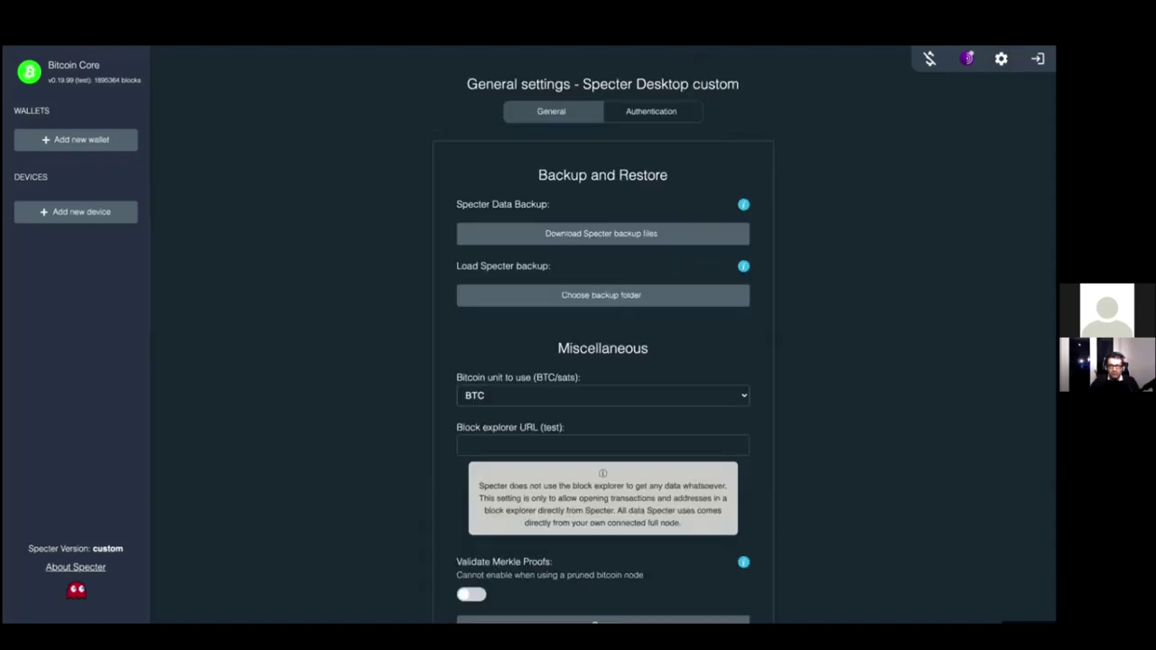
pyautogui.click(690, 121)
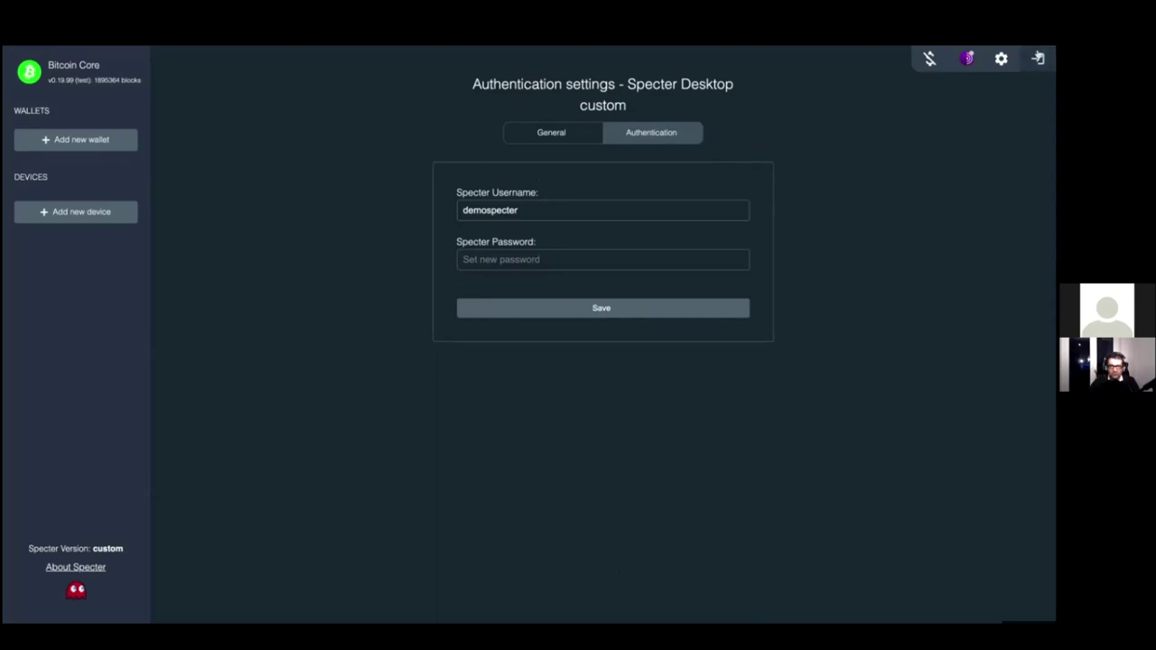
pyautogui.click(1037, 60)
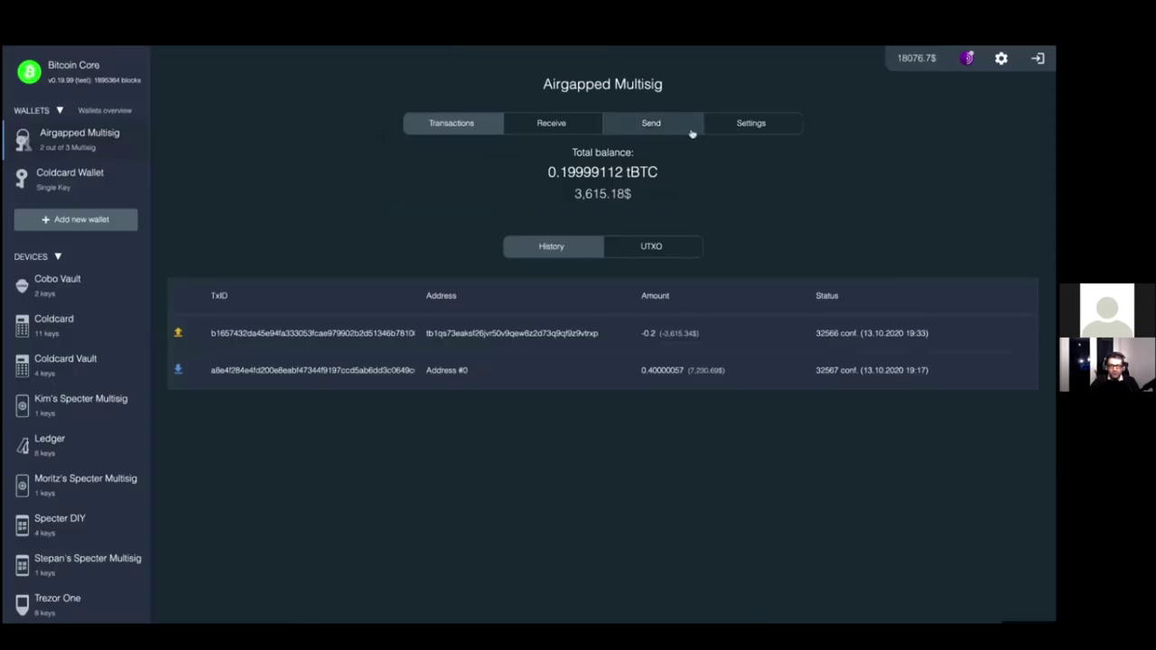
pyautogui.click(691, 132)
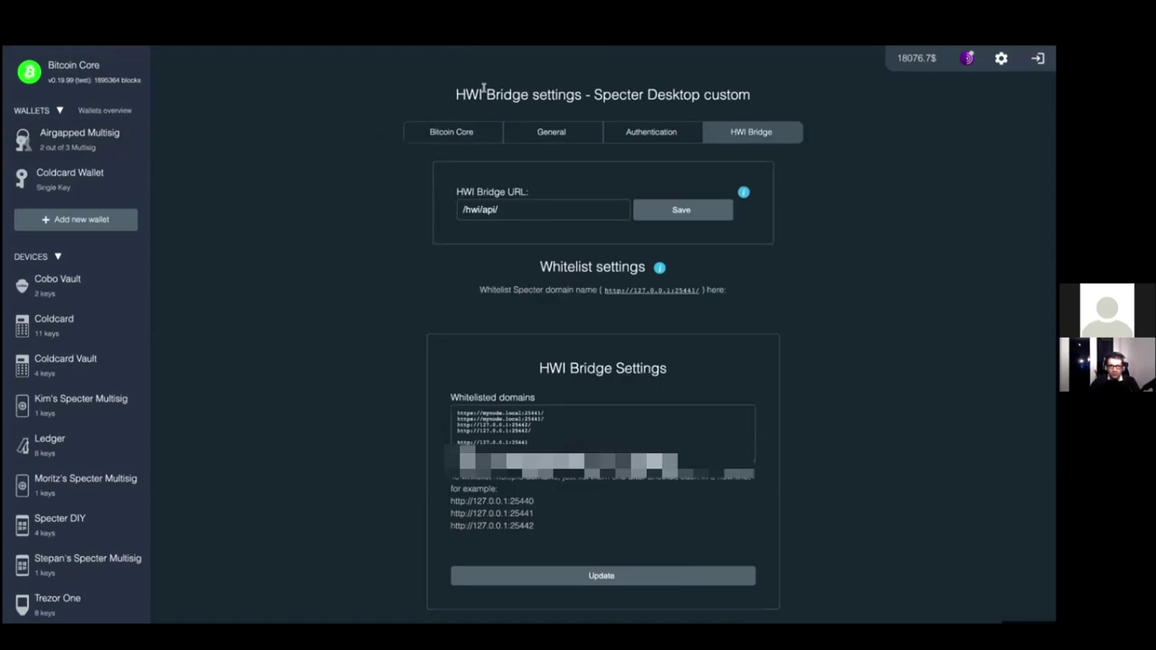
pyautogui.click(506, 208)
pyautogui.tripleClick(507, 208)
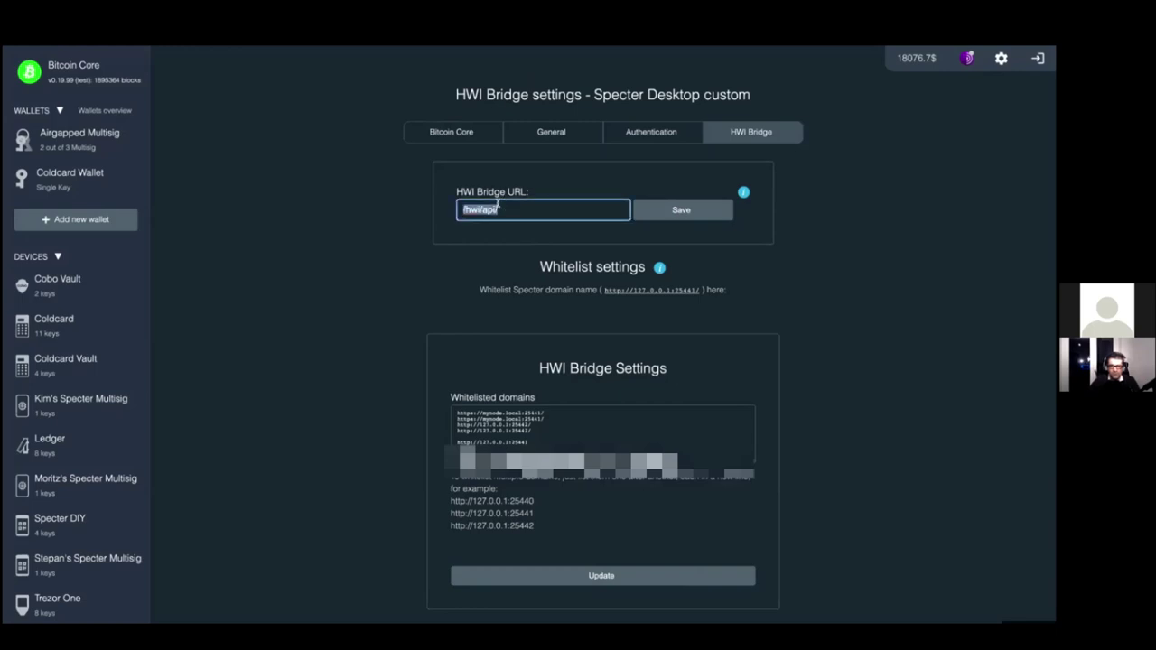
pyautogui.click(547, 212)
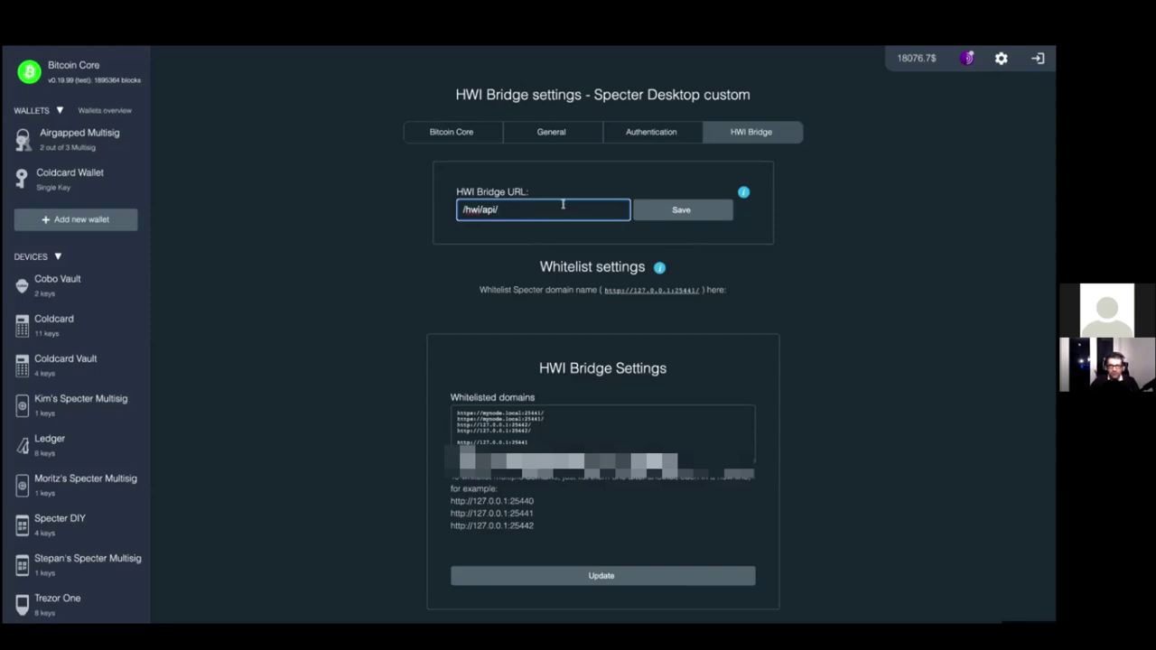
pyautogui.moveTo(742, 196)
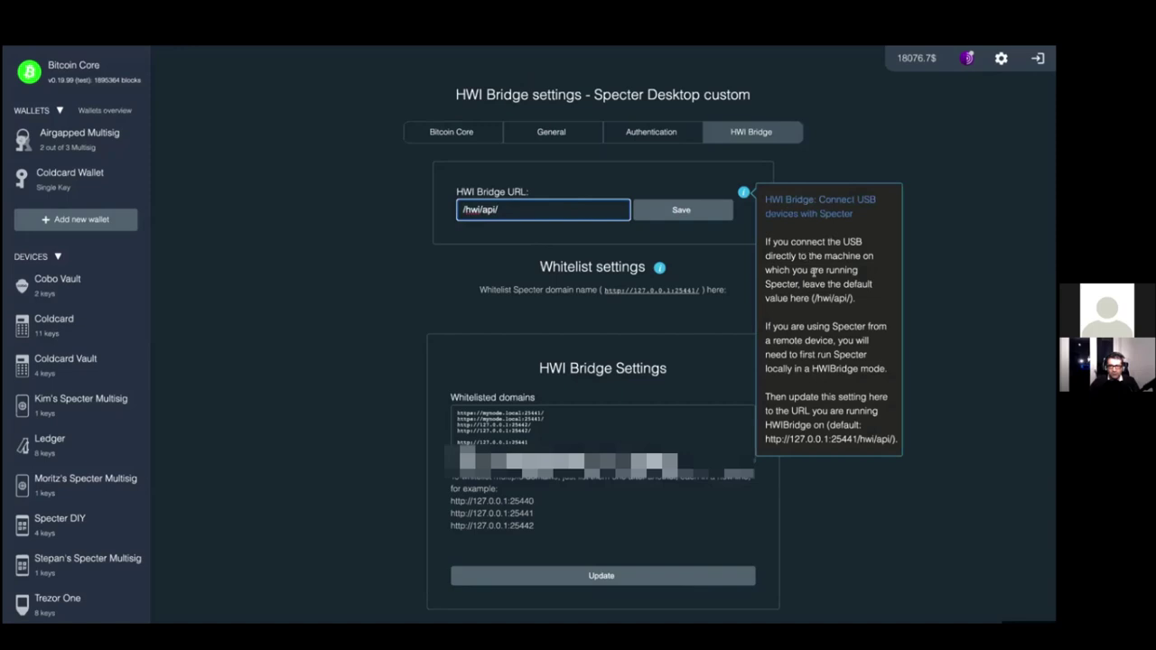
pyautogui.moveTo(891, 442)
pyautogui.mouseDown()
pyautogui.moveTo(766, 441)
pyautogui.moveTo(894, 441)
pyautogui.mouseUp()
pyautogui.hotkey('ctrl', 'c')
pyautogui.click(540, 214)
pyautogui.hotkey('ctrl', 'a')
pyautogui.hotkey('ctrl', 'v')
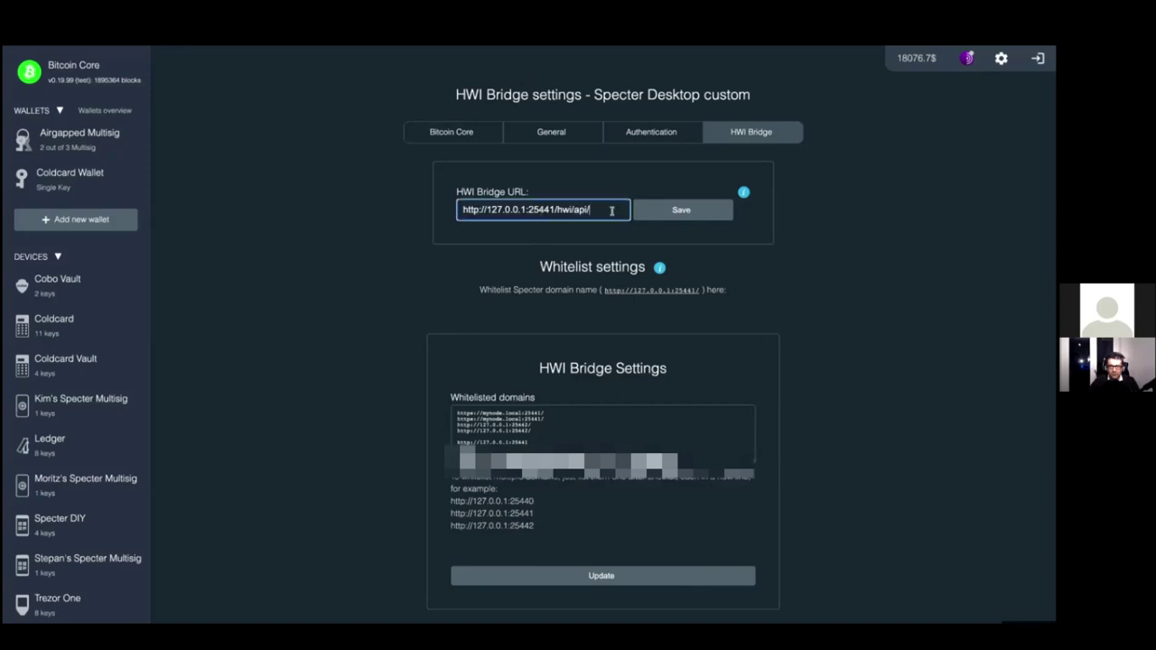
pyautogui.click(657, 214)
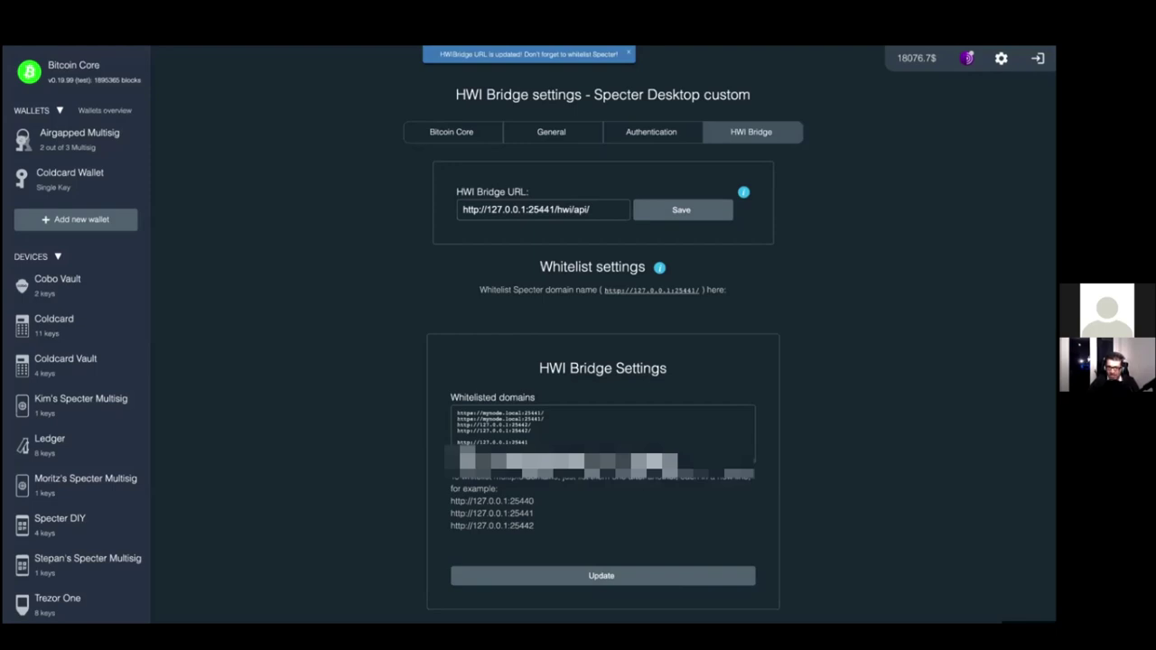
# Examine the host address, port and path parts of the HWI Bridge URL, and dismiss the update notification
pyautogui.click(498, 215)
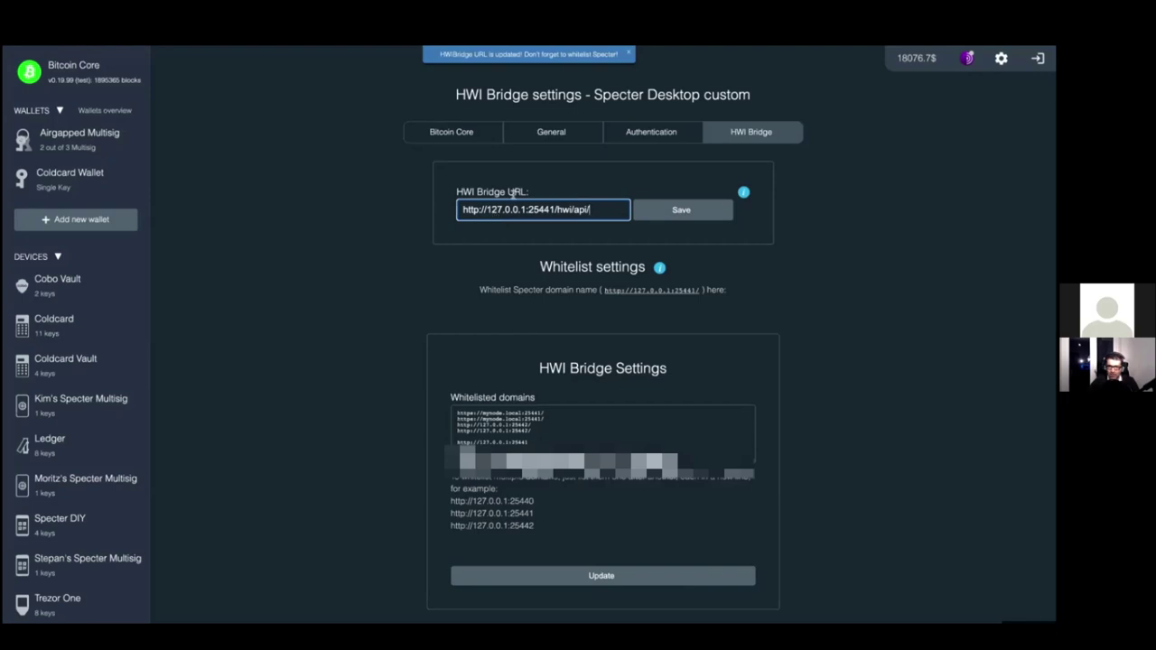
pyautogui.click(501, 188)
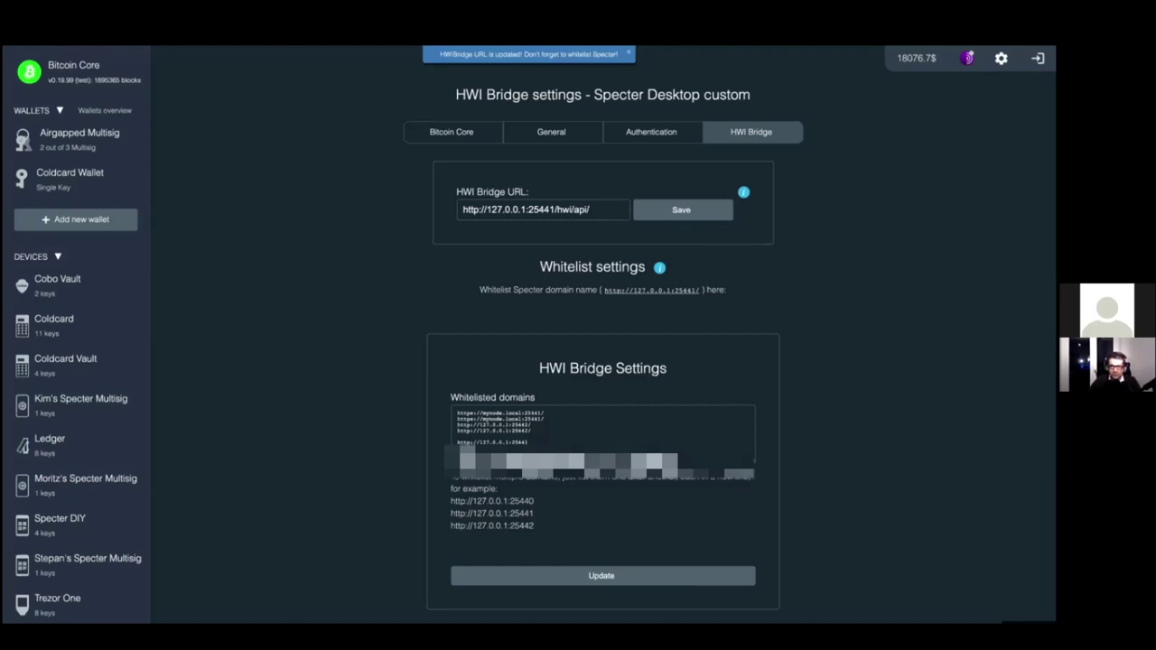
pyautogui.tripleClick(600, 210)
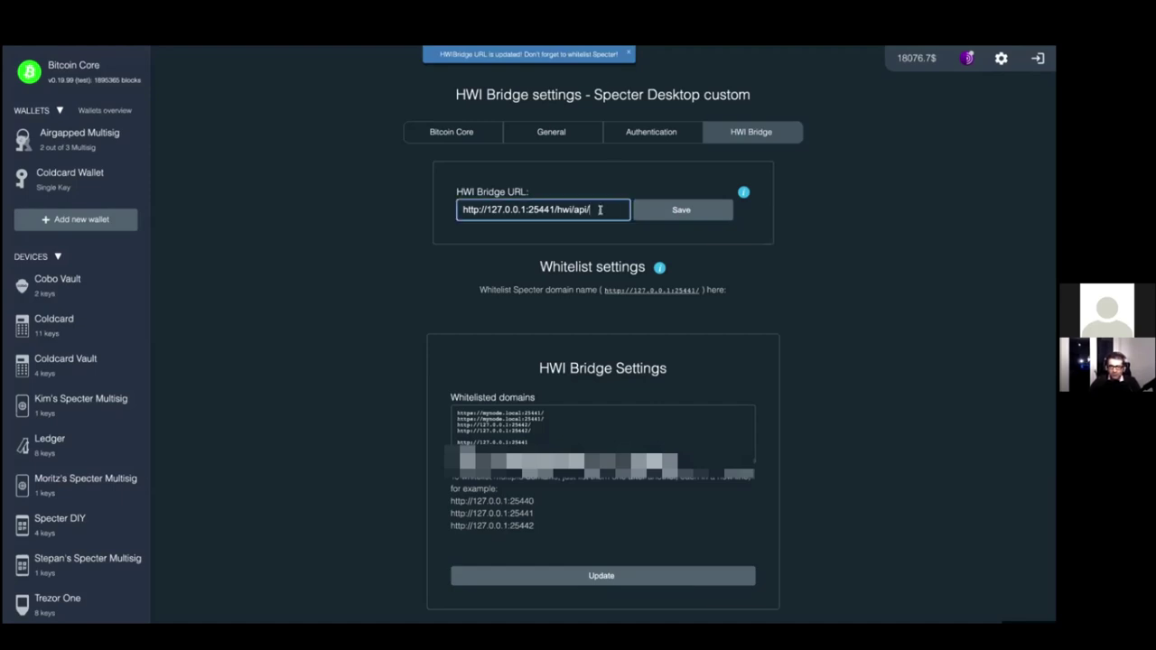
pyautogui.click(599, 210)
pyautogui.moveTo(591, 212); pyautogui.dragTo(521, 210)
pyautogui.click(517, 206)
pyautogui.moveTo(491, 210); pyautogui.dragTo(511, 210)
pyautogui.doubleClick(539, 209)
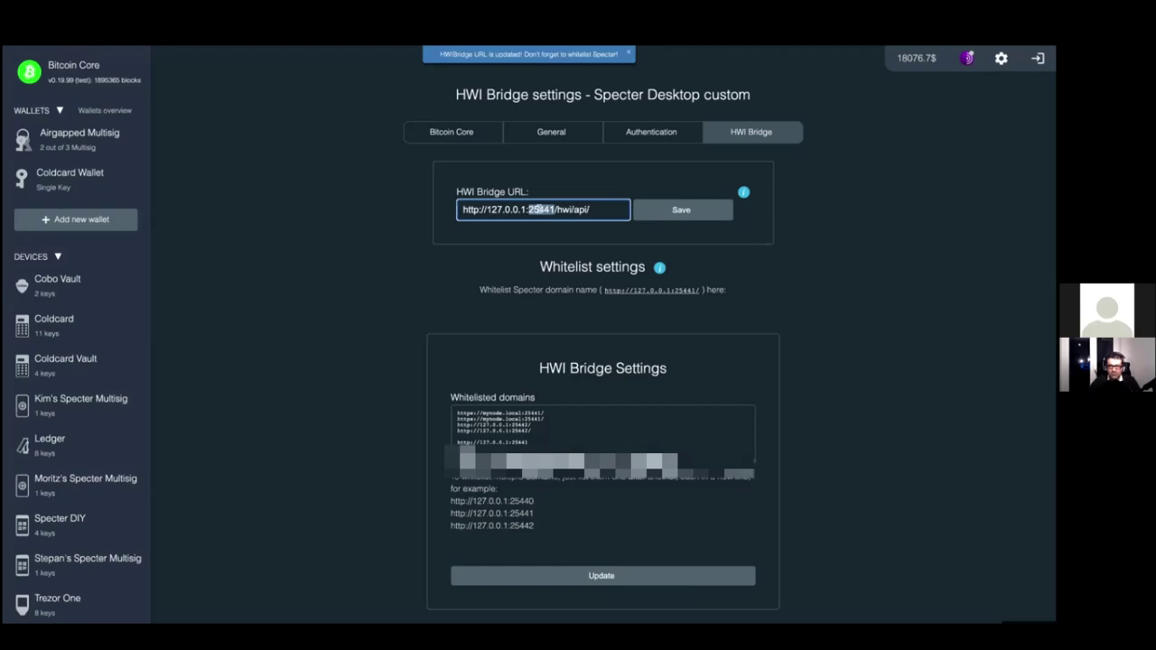
pyautogui.tripleClick(539, 209)
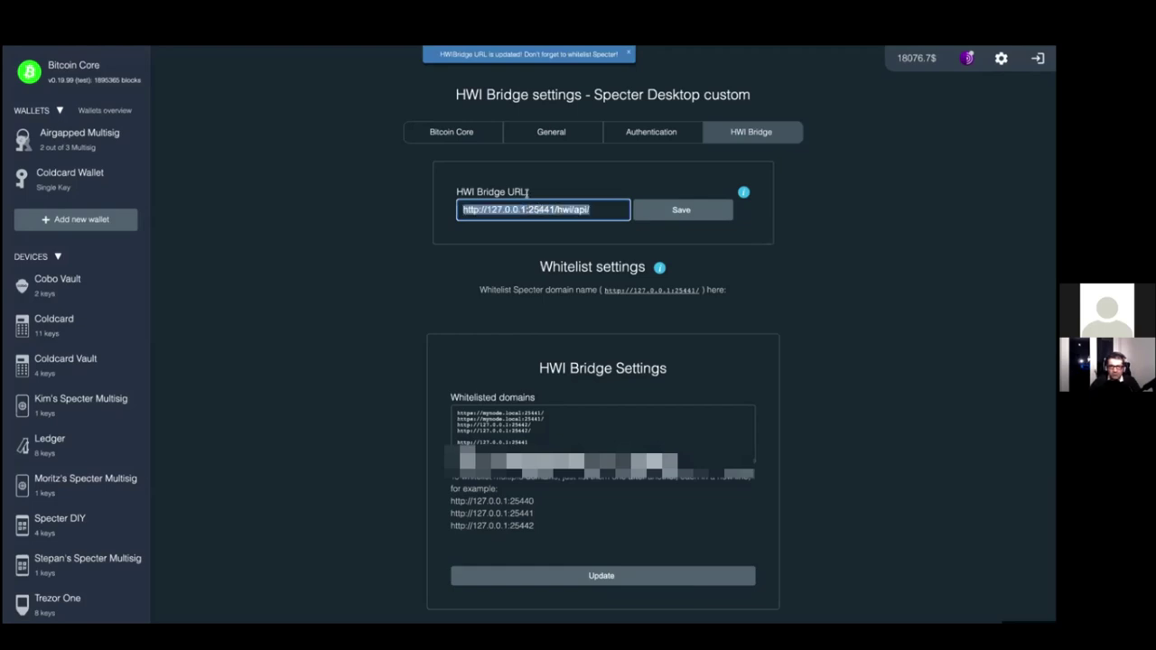
pyautogui.click(675, 255)
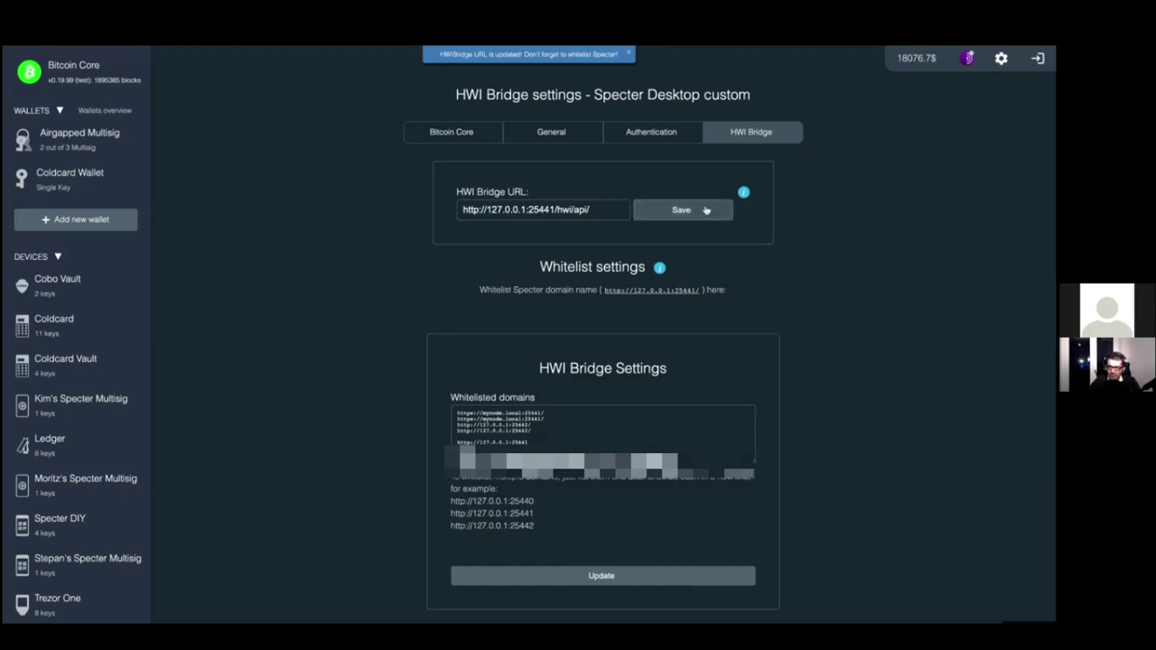
pyautogui.click(630, 54)
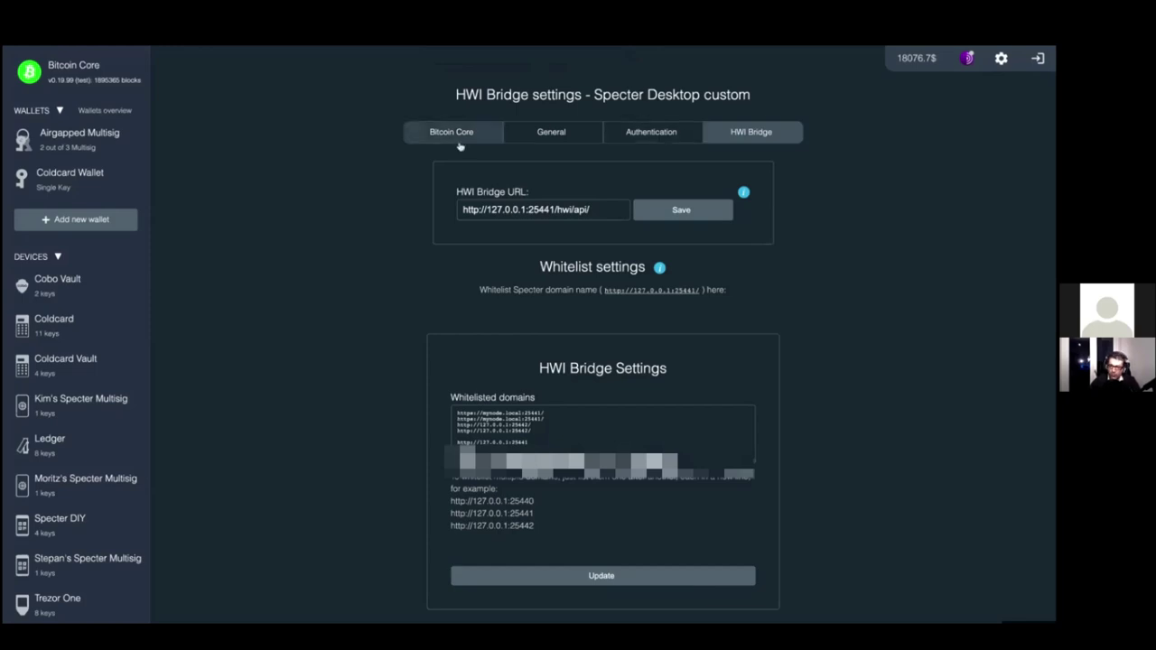
# View the Bitcoin Core JSON-RPC connection settings and return to the welcome page
pyautogui.click(1001, 60)
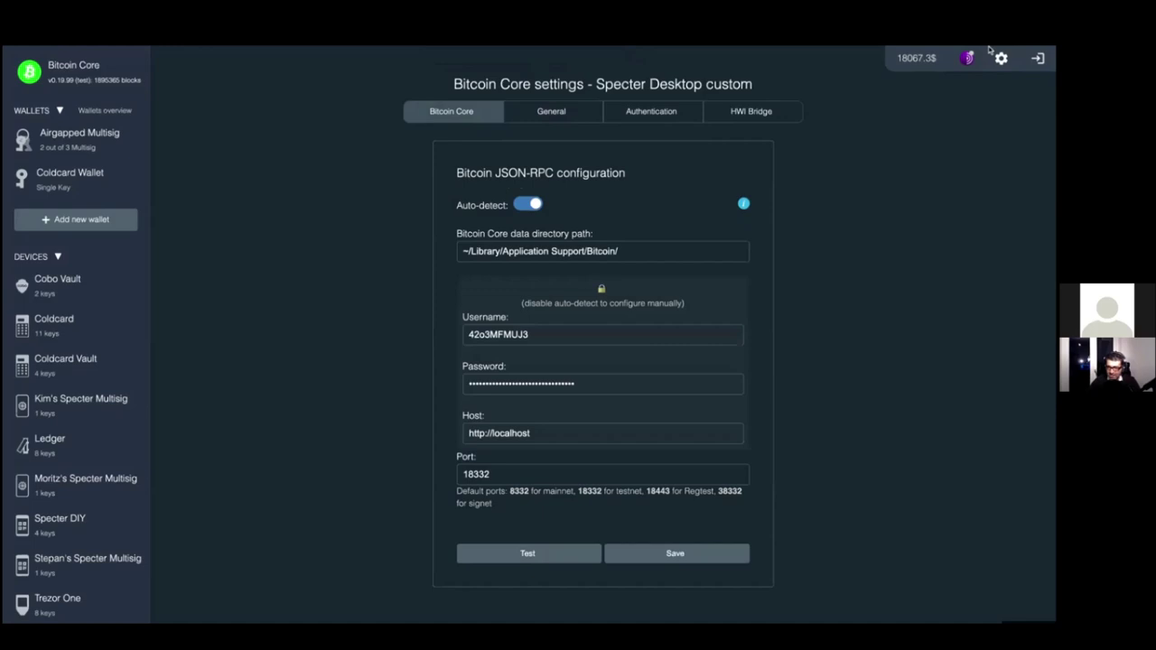
pyautogui.scroll(-5, 91, 596)
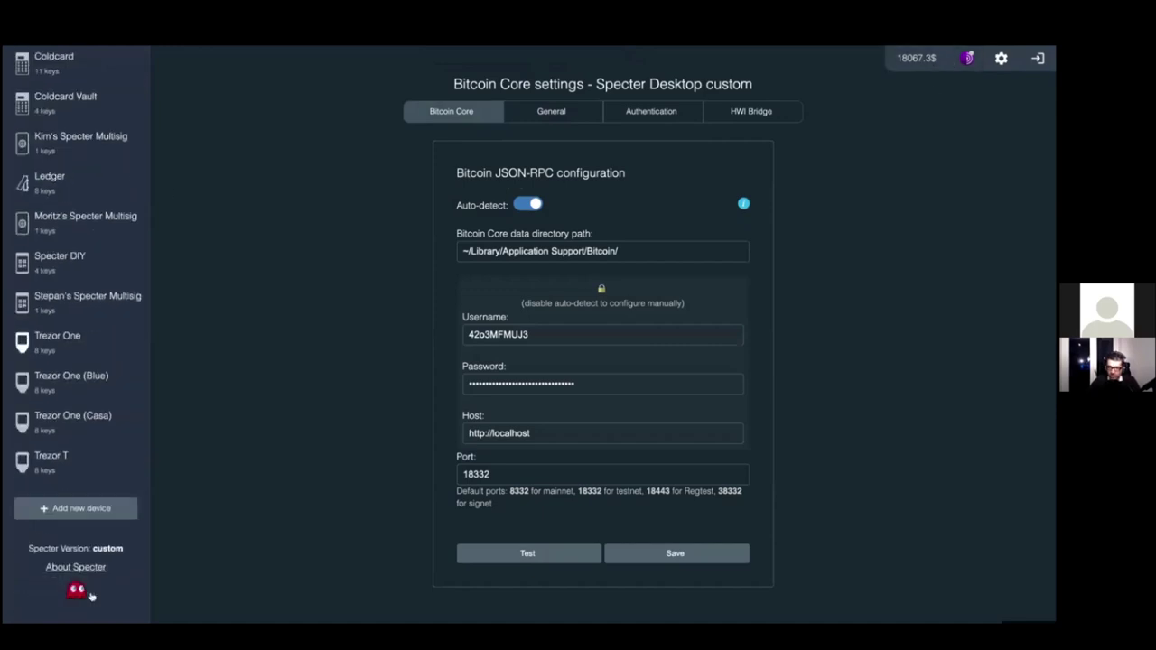
pyautogui.click(91, 594)
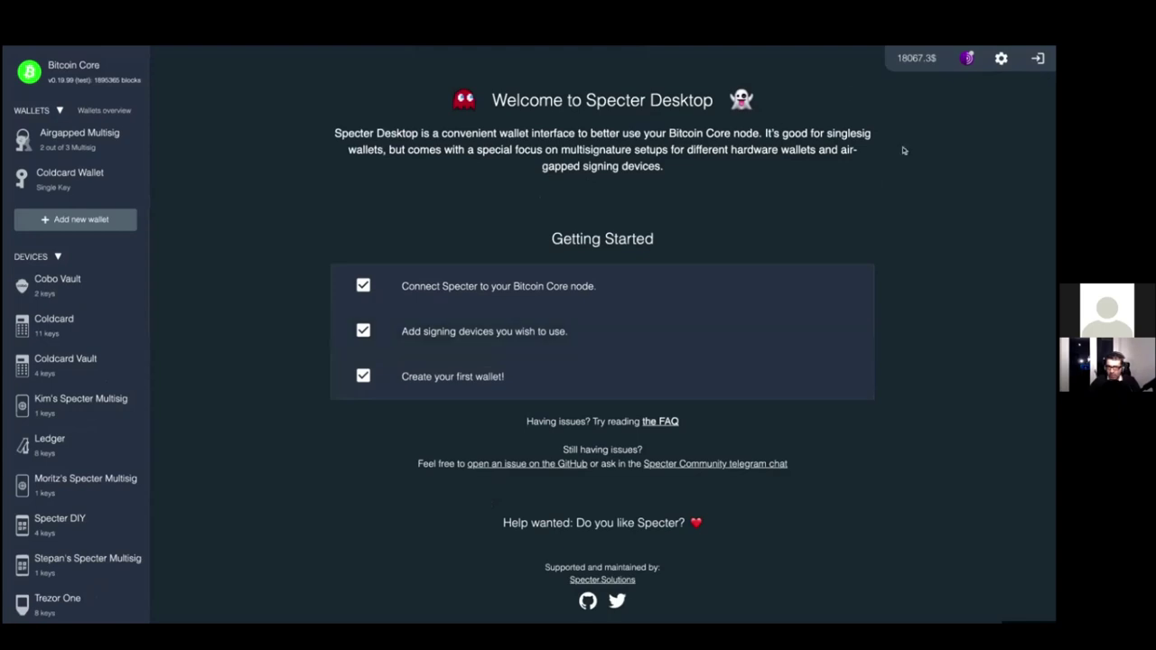
pyautogui.click(1001, 57)
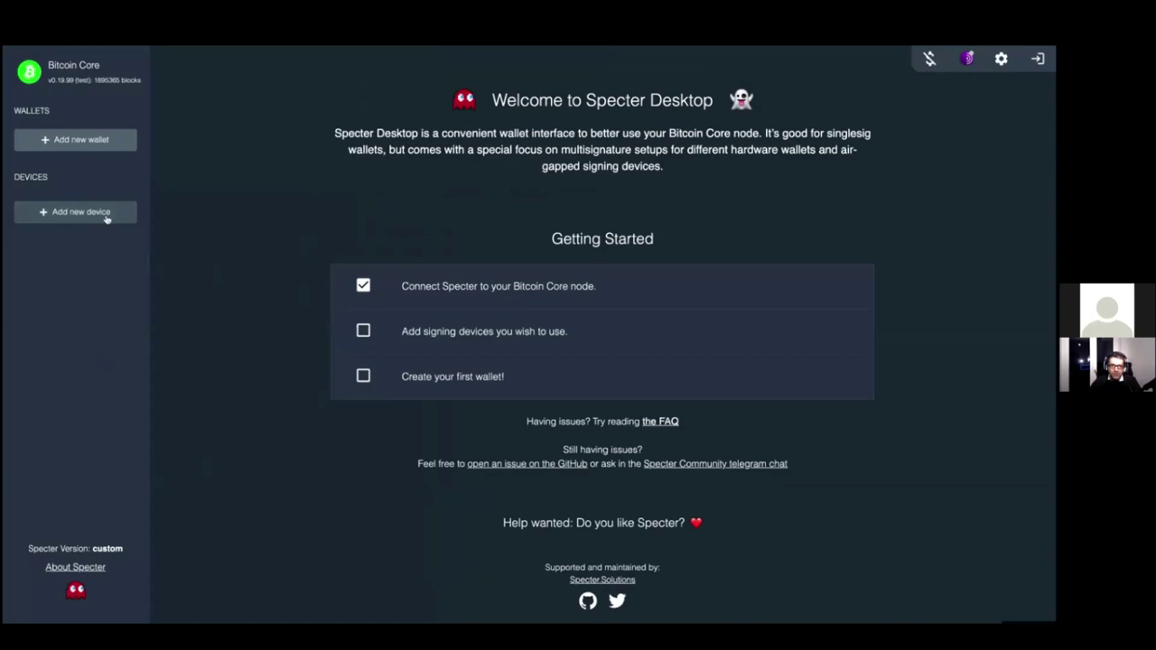
# Start adding a new device of type Trezor and go through its key upload form
pyautogui.click(106, 216)
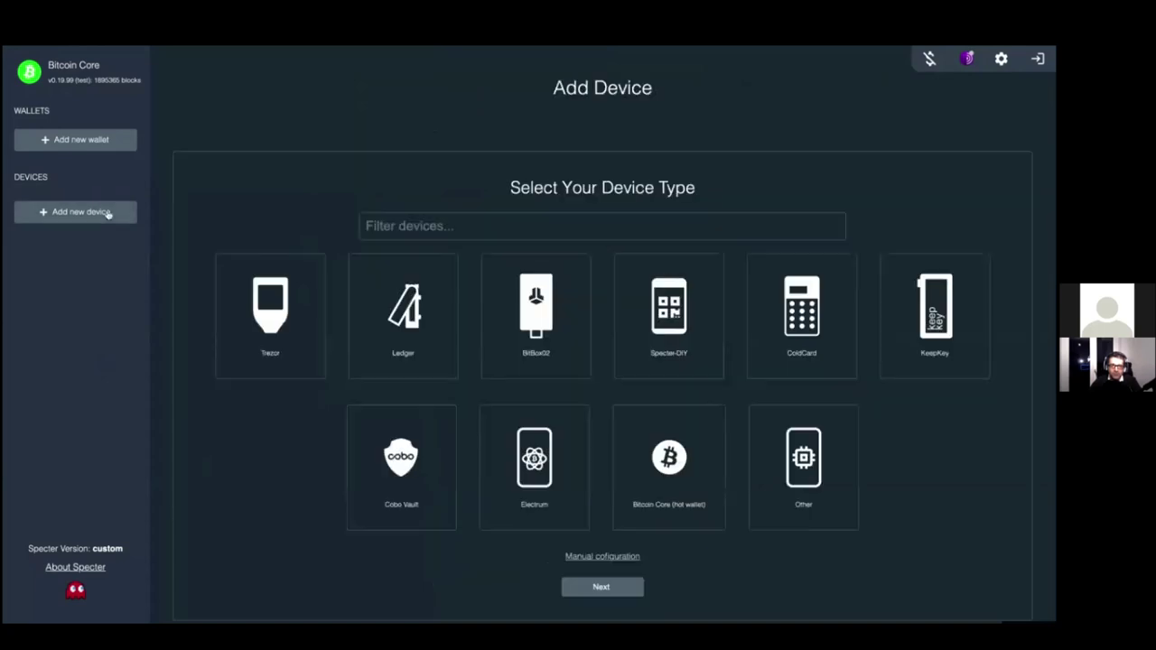
pyautogui.scroll(-1, 366, 375)
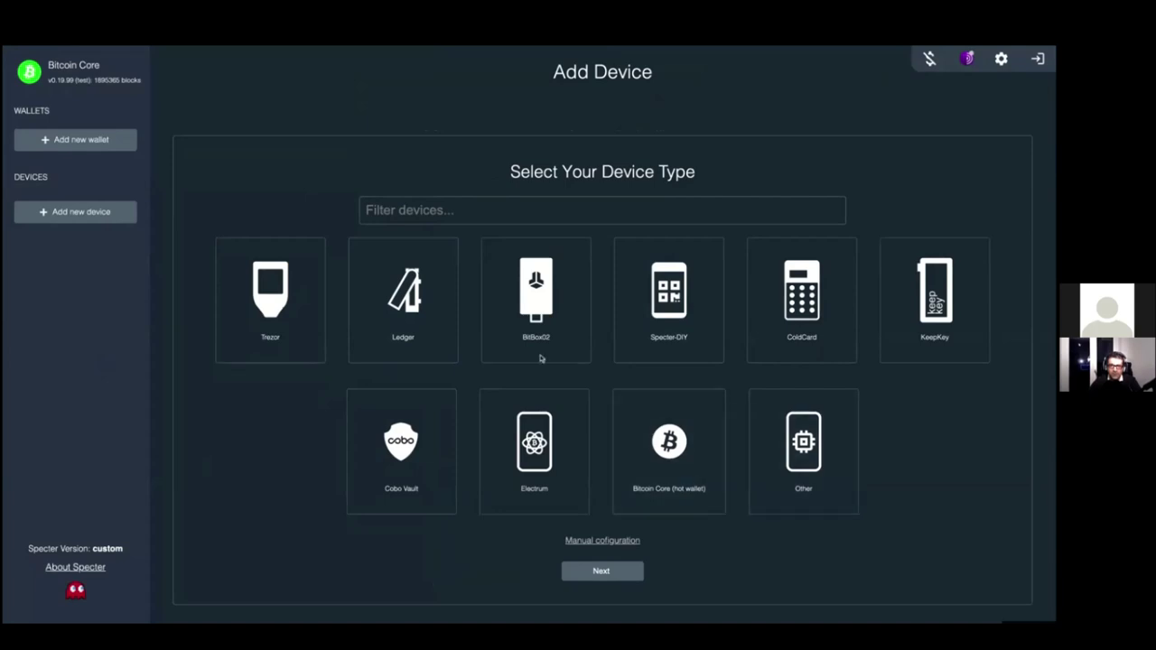
pyautogui.click(315, 322)
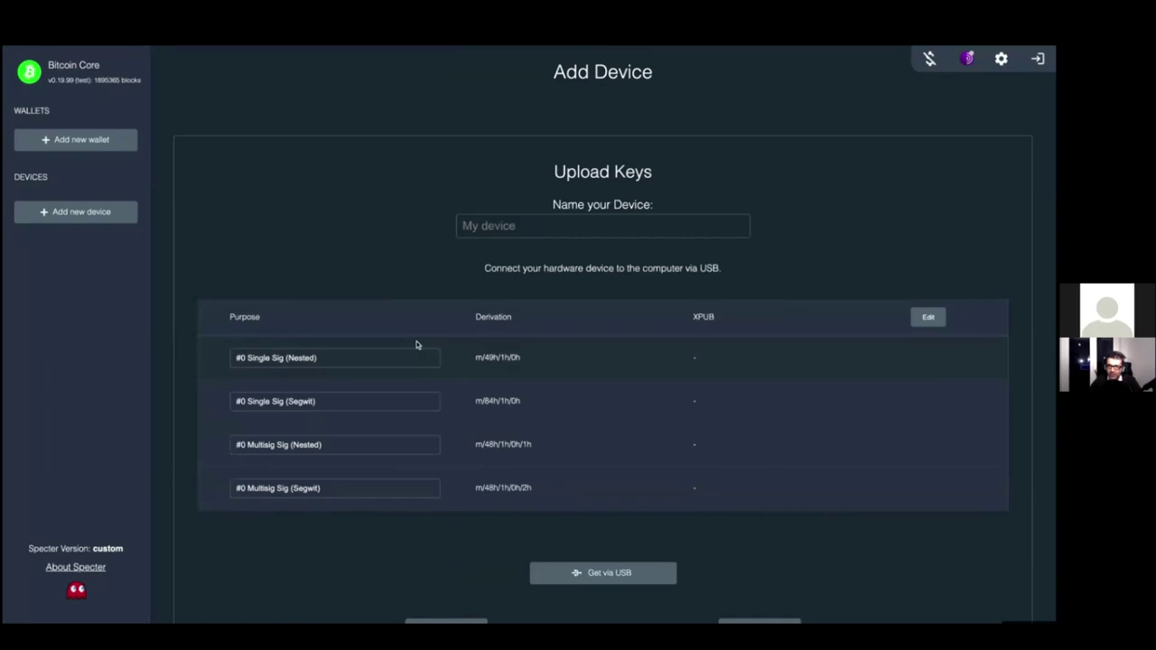
pyautogui.scroll(-1, 442, 413)
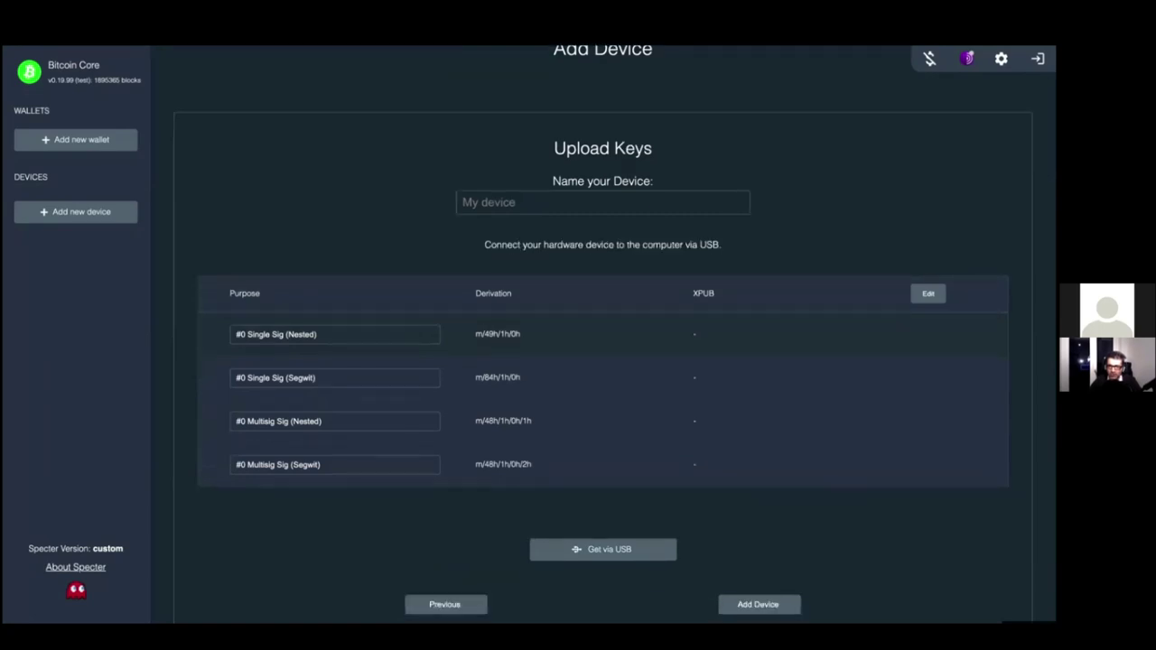
pyautogui.scroll(-1, 442, 413)
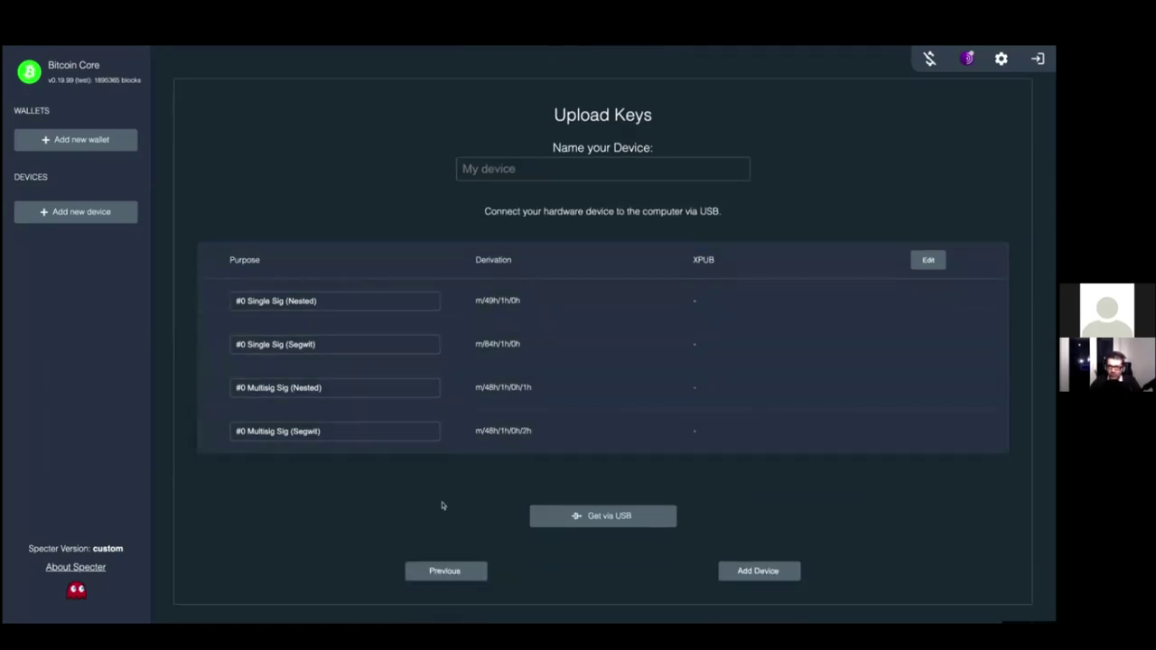
# Revisit the device type selection, continue with Trezor, and name the device "Trezor One"
pyautogui.click(434, 569)
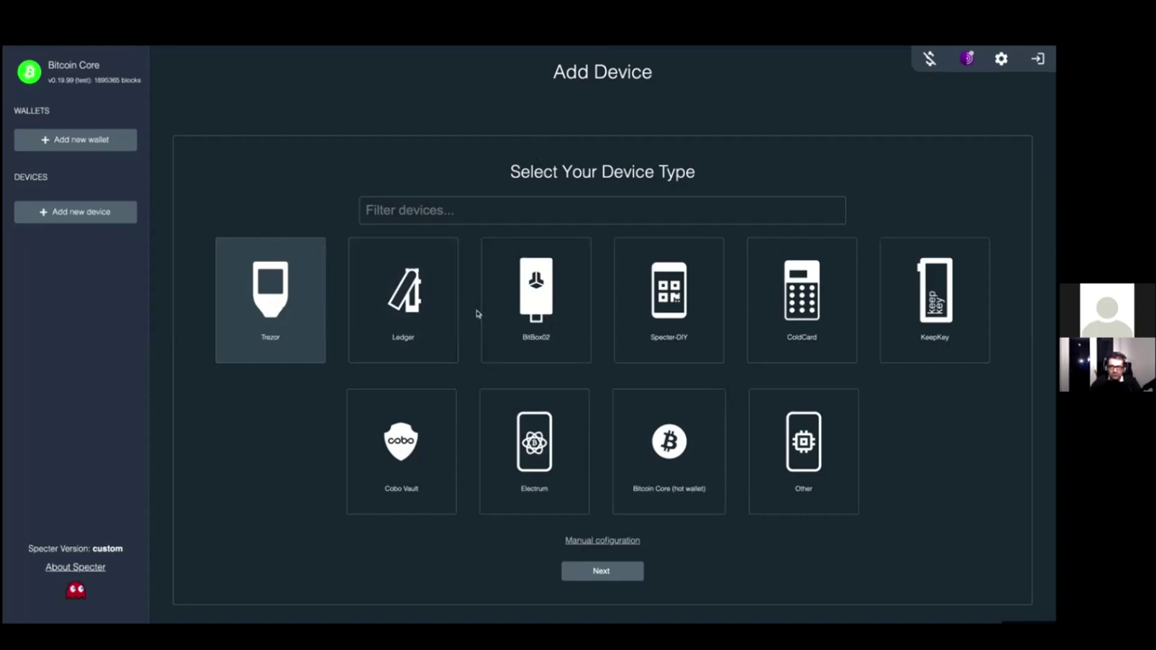
pyautogui.click(586, 572)
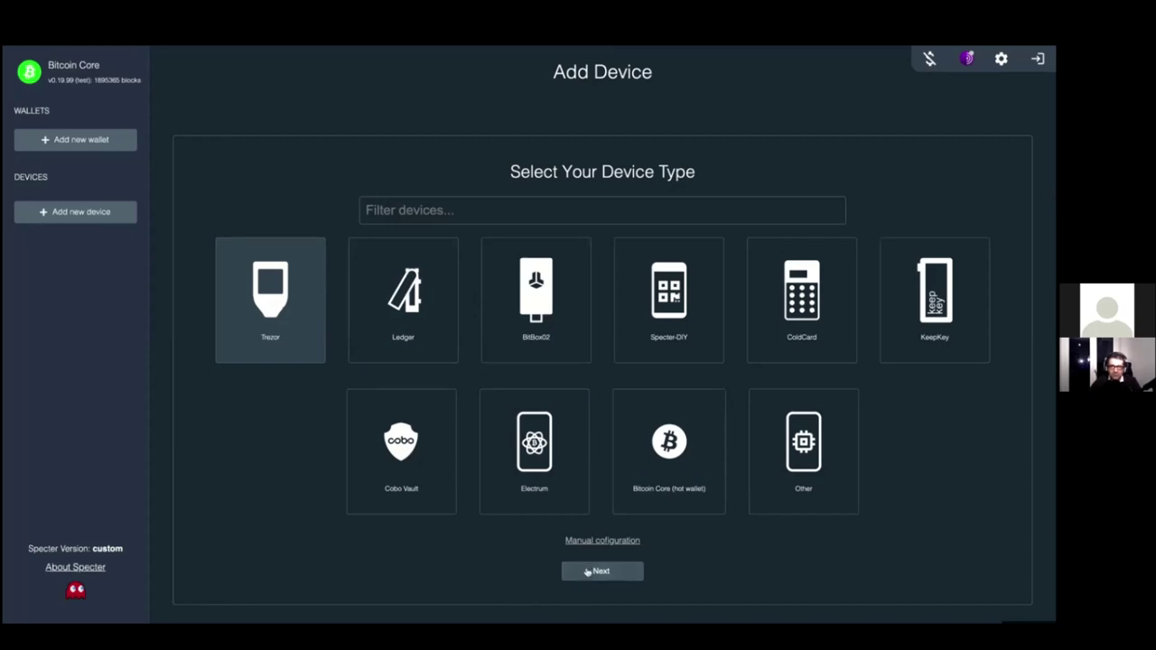
pyautogui.scroll(-2, 536, 263)
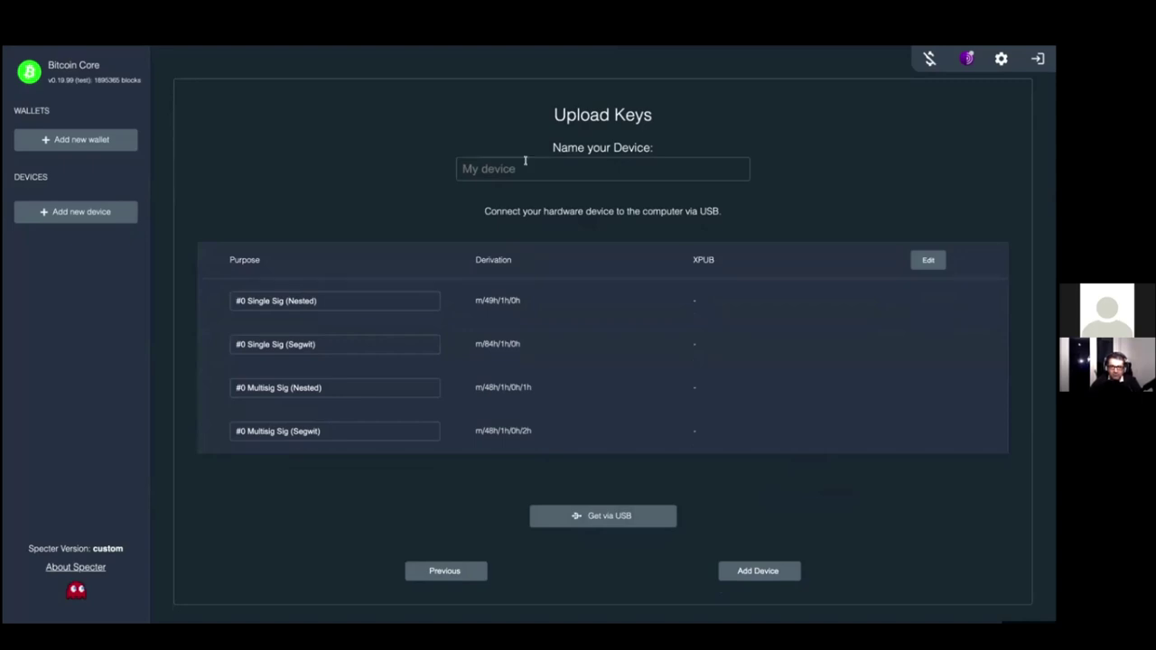
pyautogui.click(525, 161)
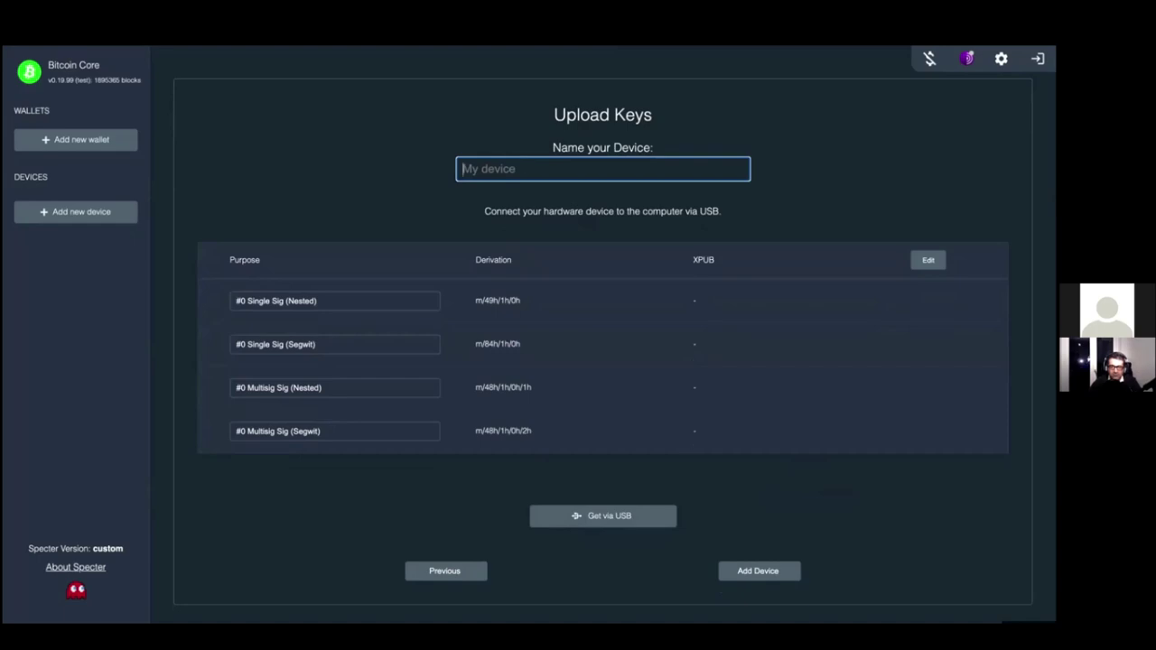
pyautogui.write('Trezor')
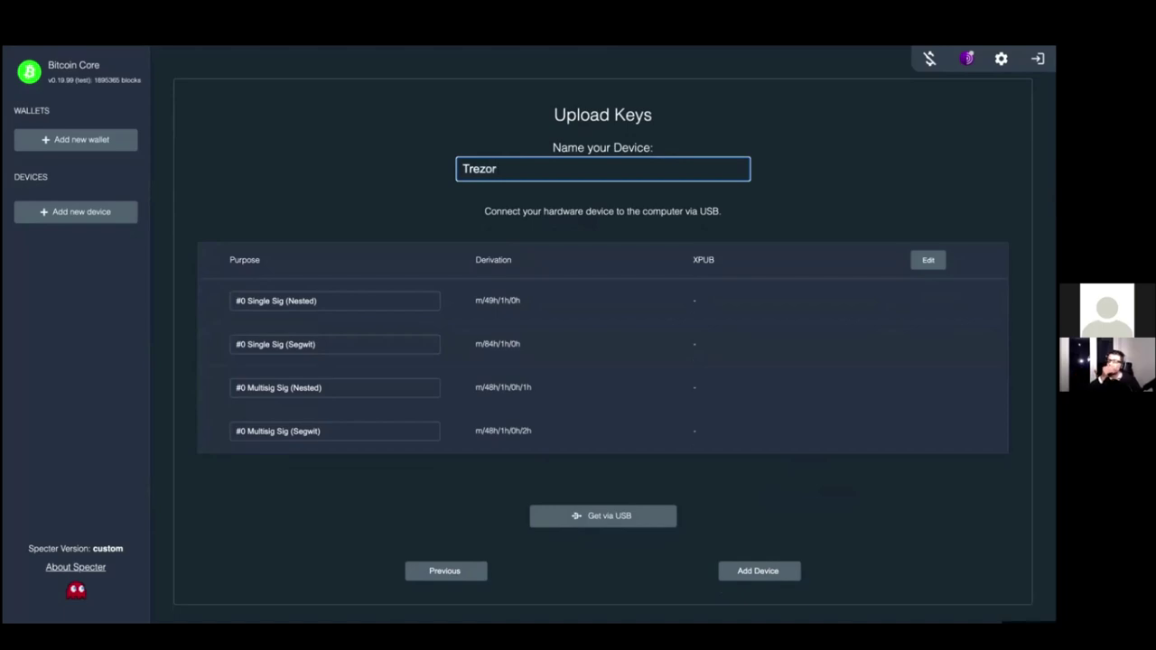
pyautogui.write(' One')
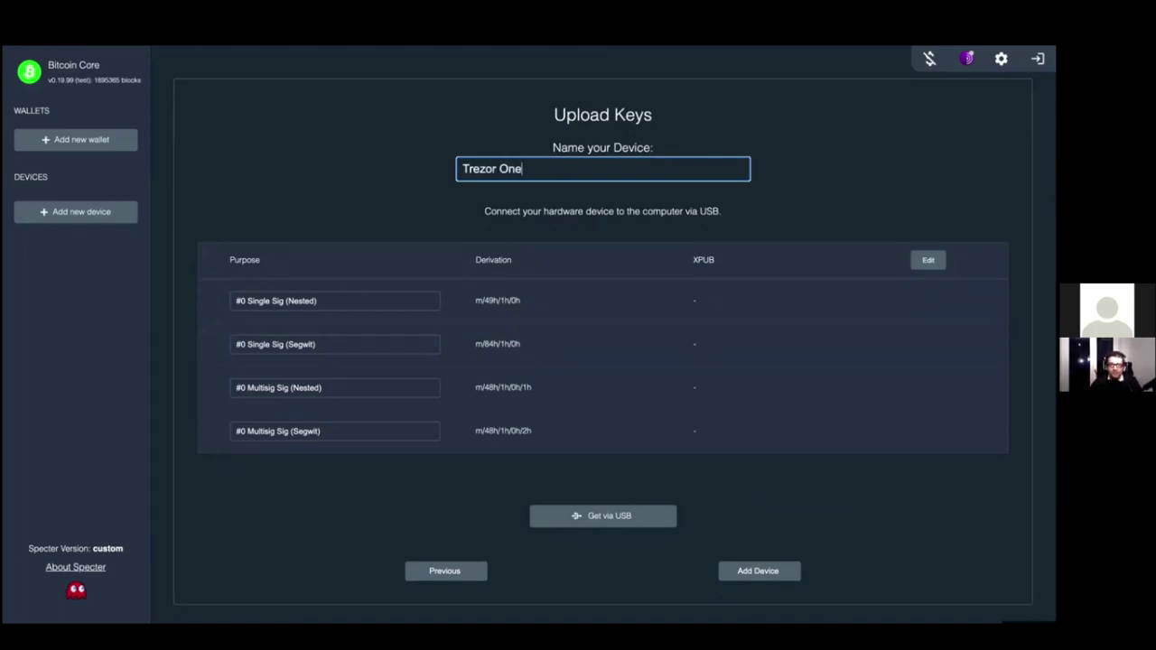
pyautogui.tripleClick(400, 301)
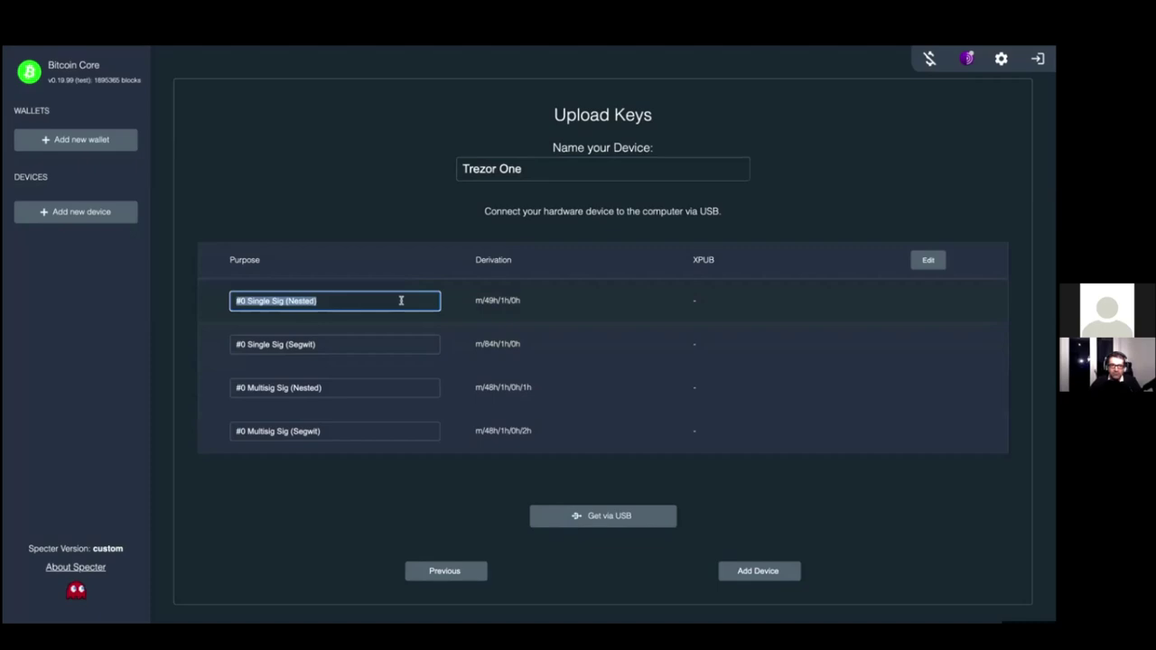
pyautogui.click(560, 352)
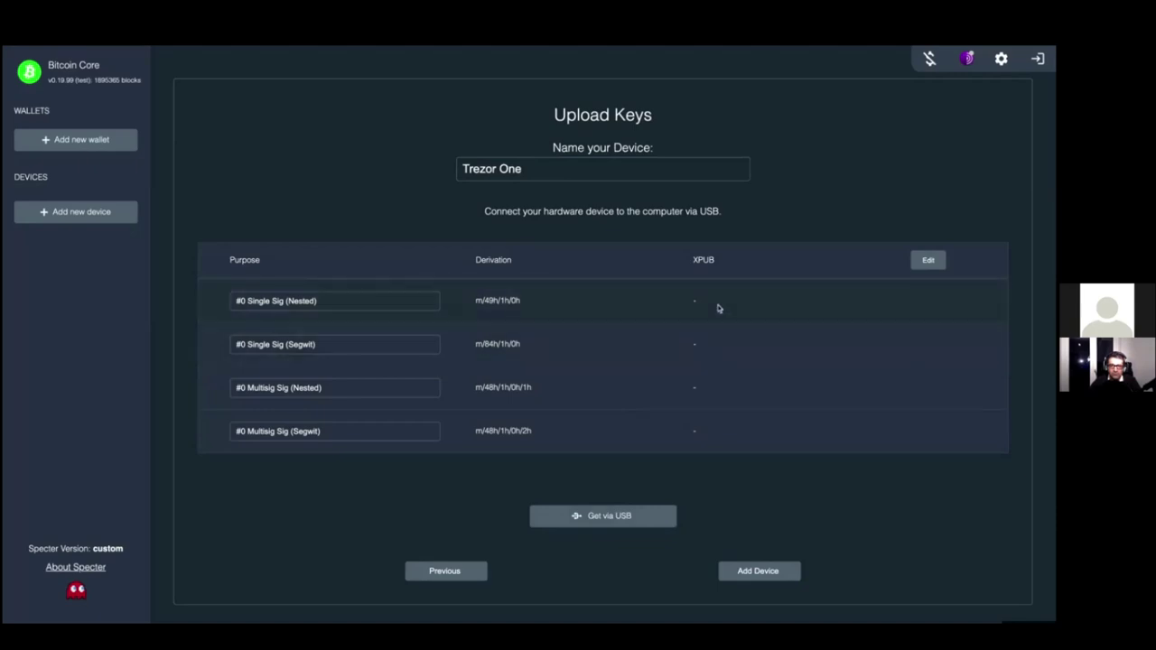
pyautogui.tripleClick(385, 302)
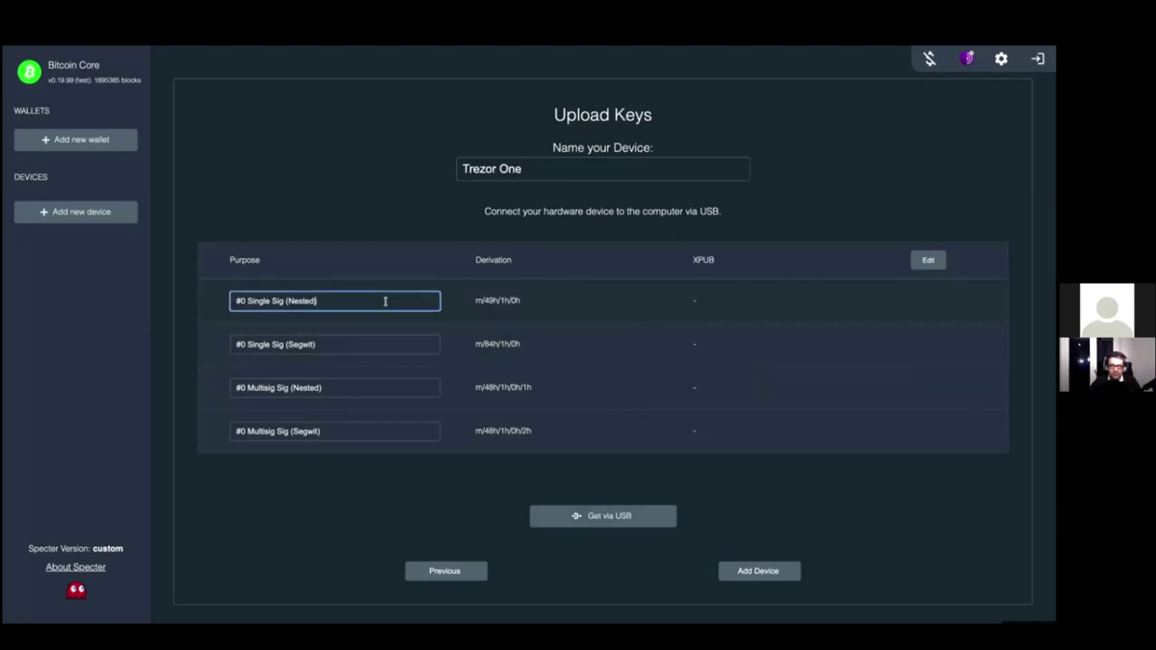
# Examine the purposes and derivation paths listed for the single-sig and multisig keys of account 0
pyautogui.click(374, 431)
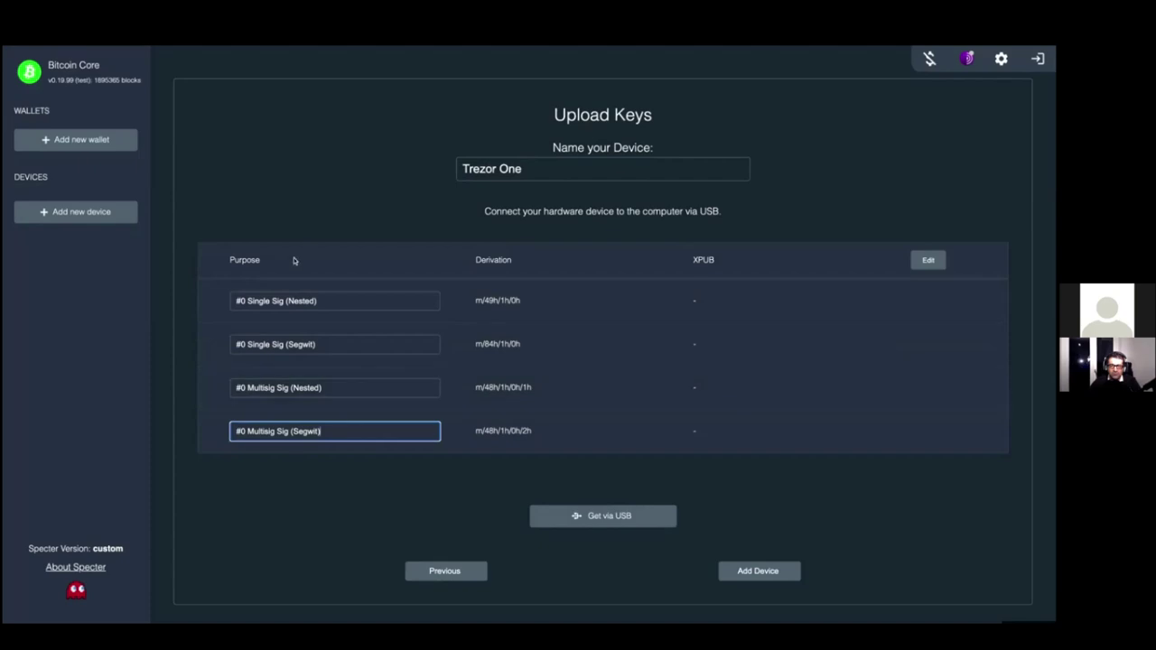
pyautogui.tripleClick(488, 432)
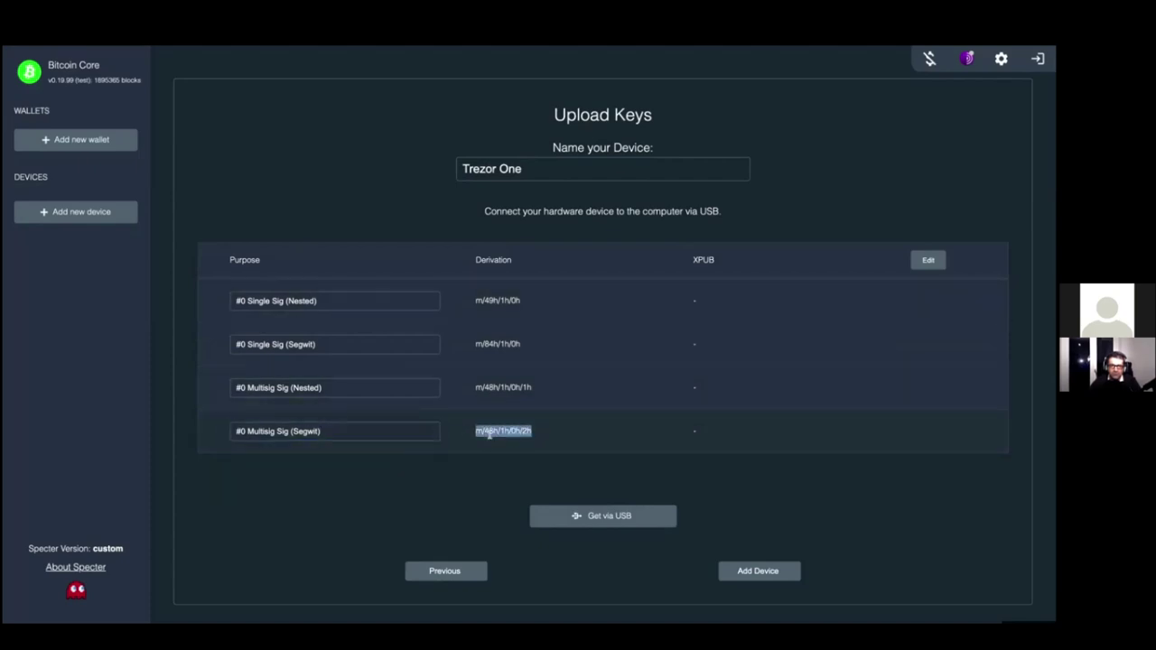
pyautogui.click(417, 438)
pyautogui.tripleClick(271, 390)
pyautogui.click(271, 393)
pyautogui.moveTo(323, 390); pyautogui.dragTo(282, 391)
pyautogui.click(245, 391)
pyautogui.hotkey('shift', 'Home')
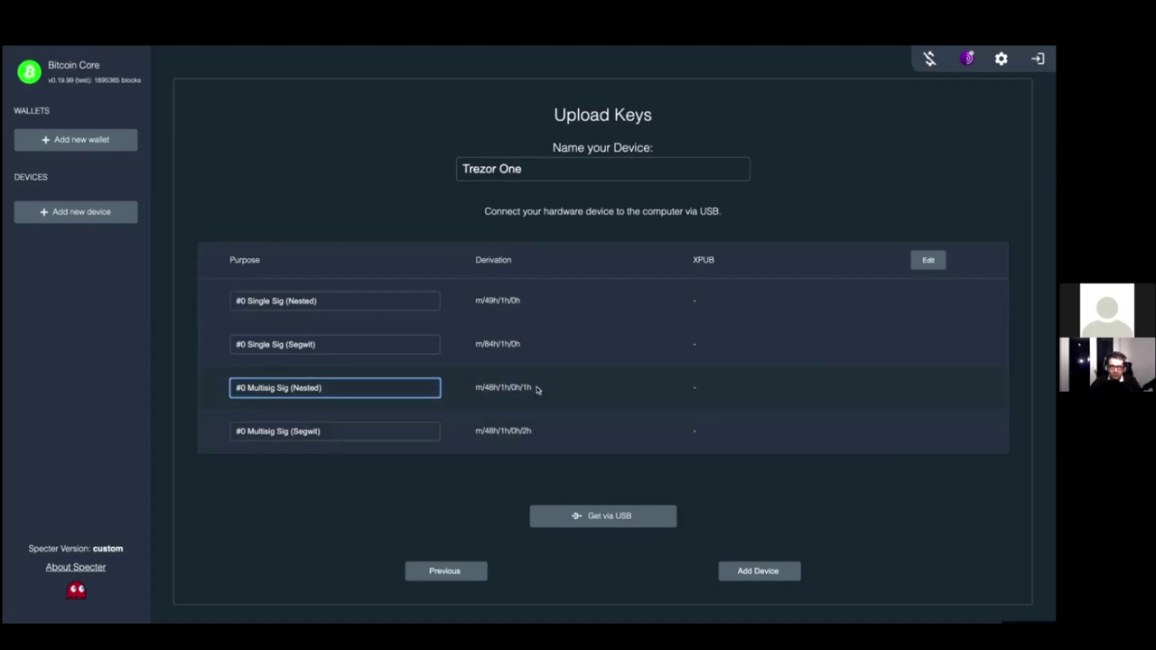
pyautogui.doubleClick(514, 345)
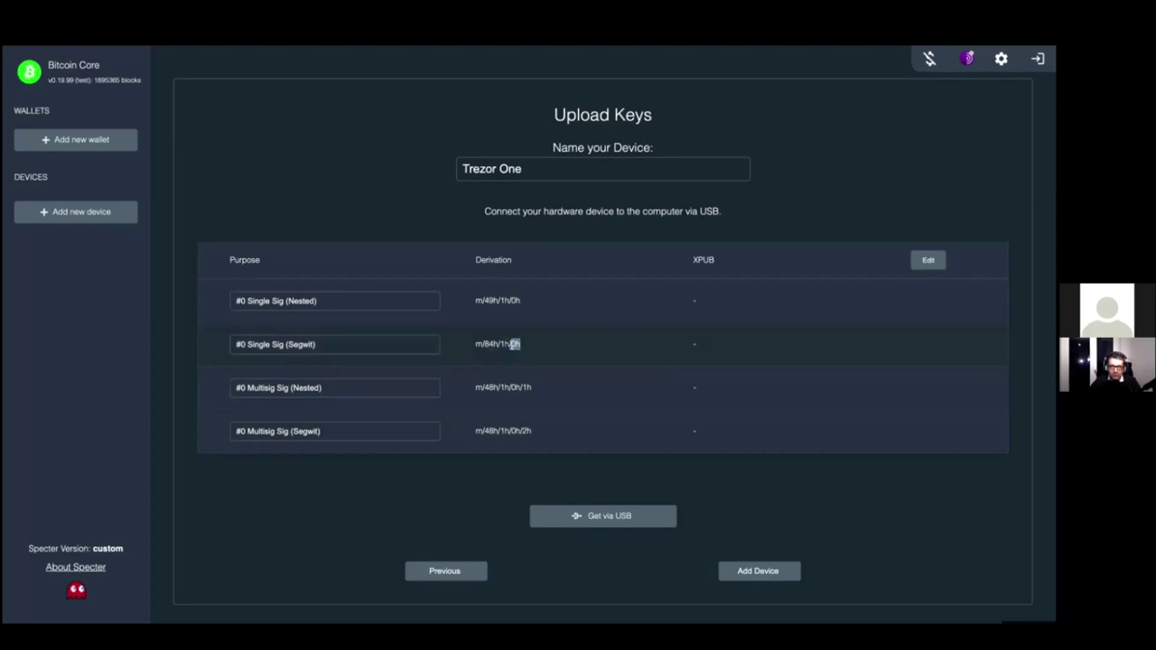
pyautogui.doubleClick(516, 387)
pyautogui.click(567, 386)
# Make the key list editable and add the set of derivations for account 1
pyautogui.click(931, 261)
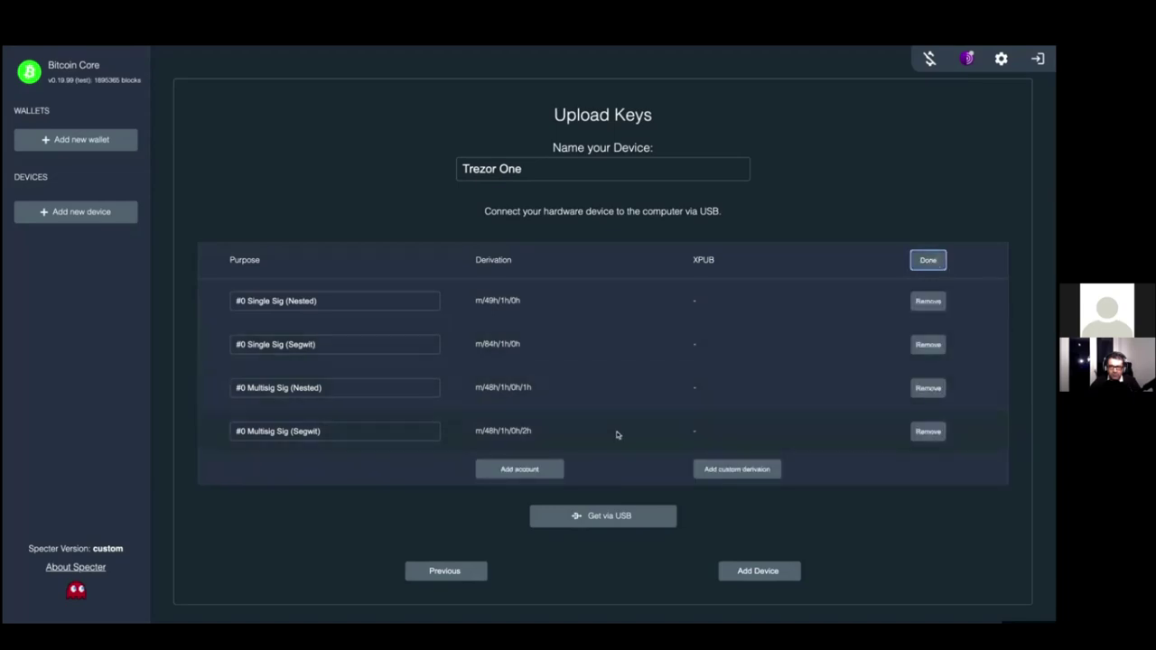
pyautogui.click(556, 471)
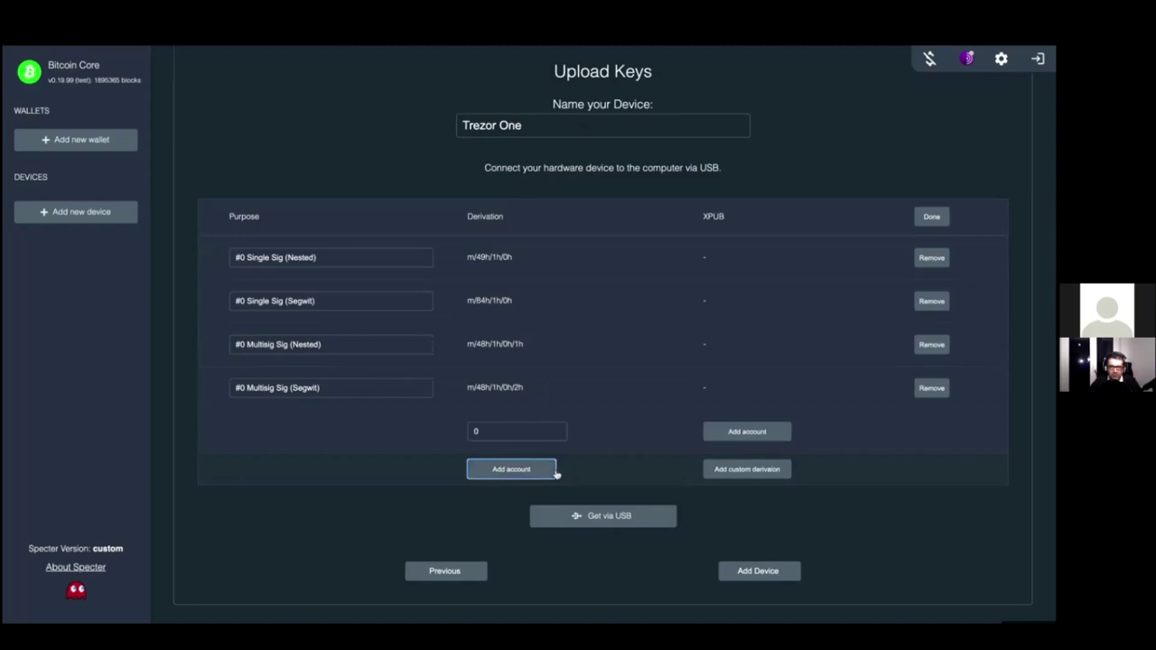
pyautogui.click(553, 432)
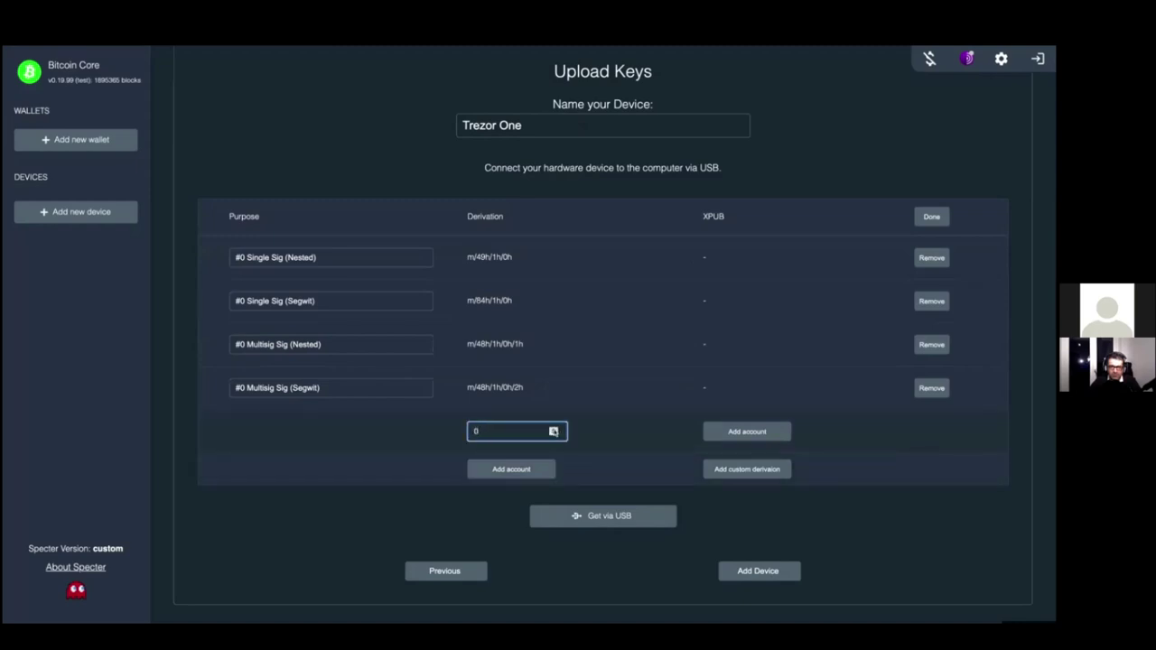
pyautogui.click(553, 429)
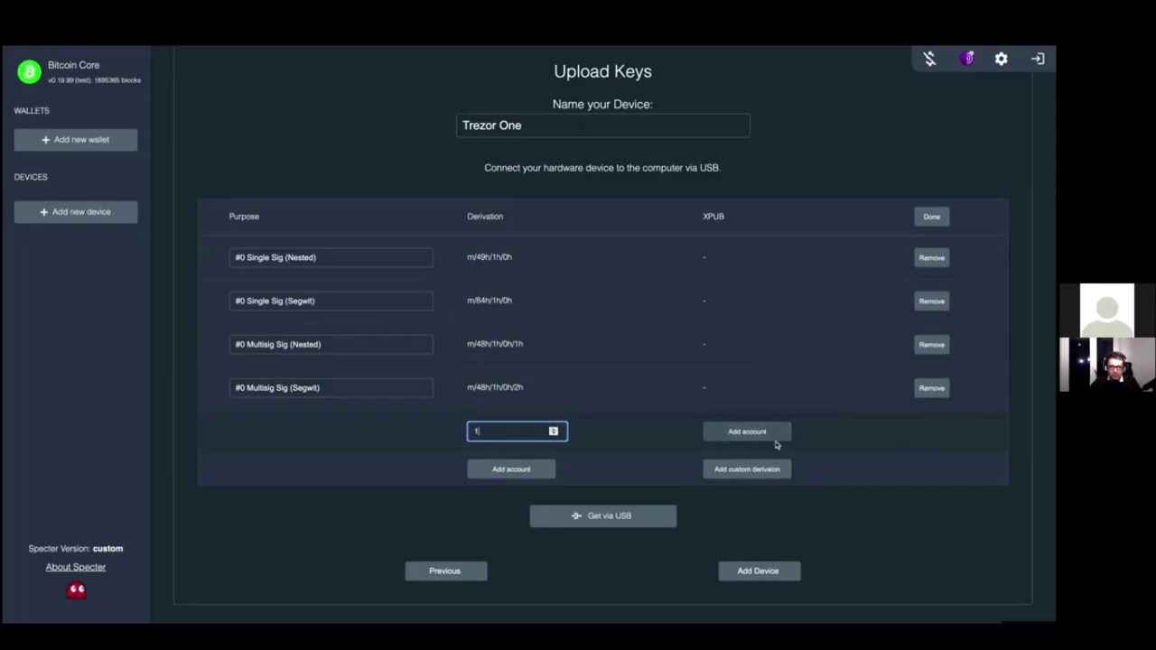
pyautogui.click(612, 541)
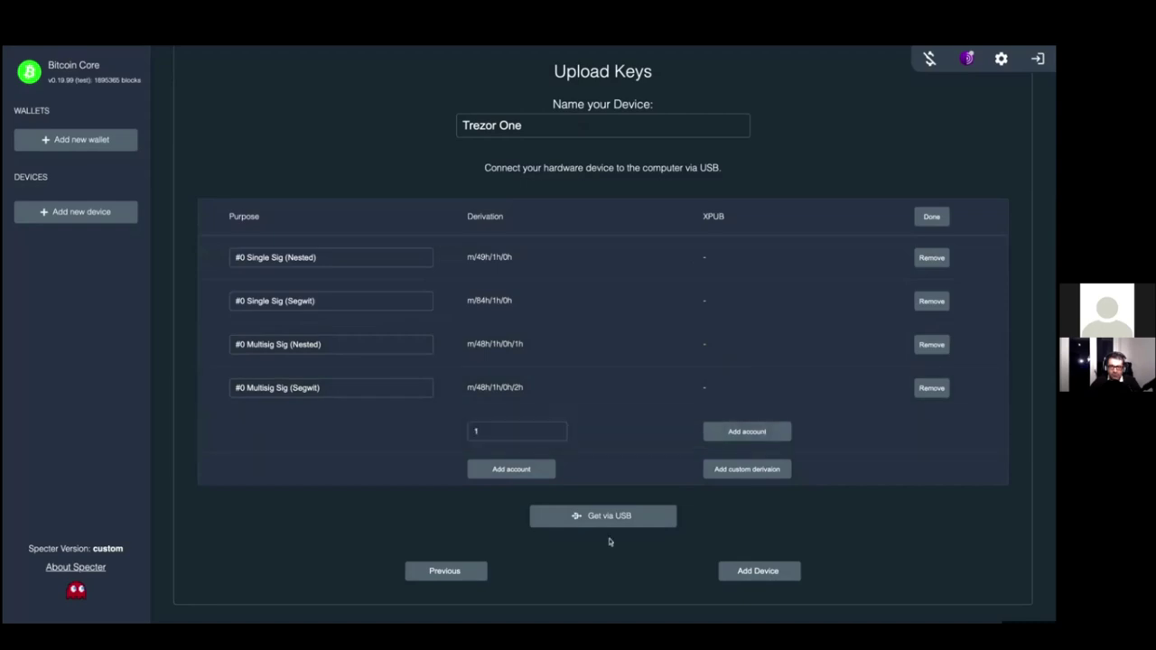
pyautogui.click(725, 433)
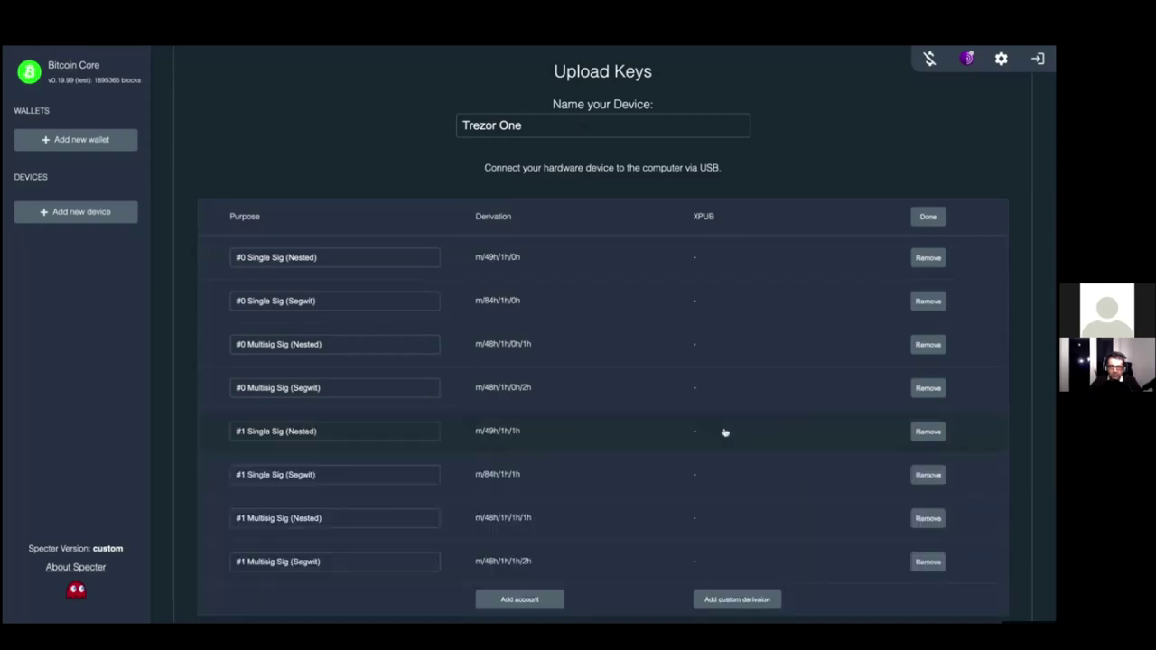
# Remove all four account #1 derivations and the nested and Segwit multisig derivations of account #0 from the key list
pyautogui.scroll(-3, 903, 361)
pyautogui.click(939, 322)
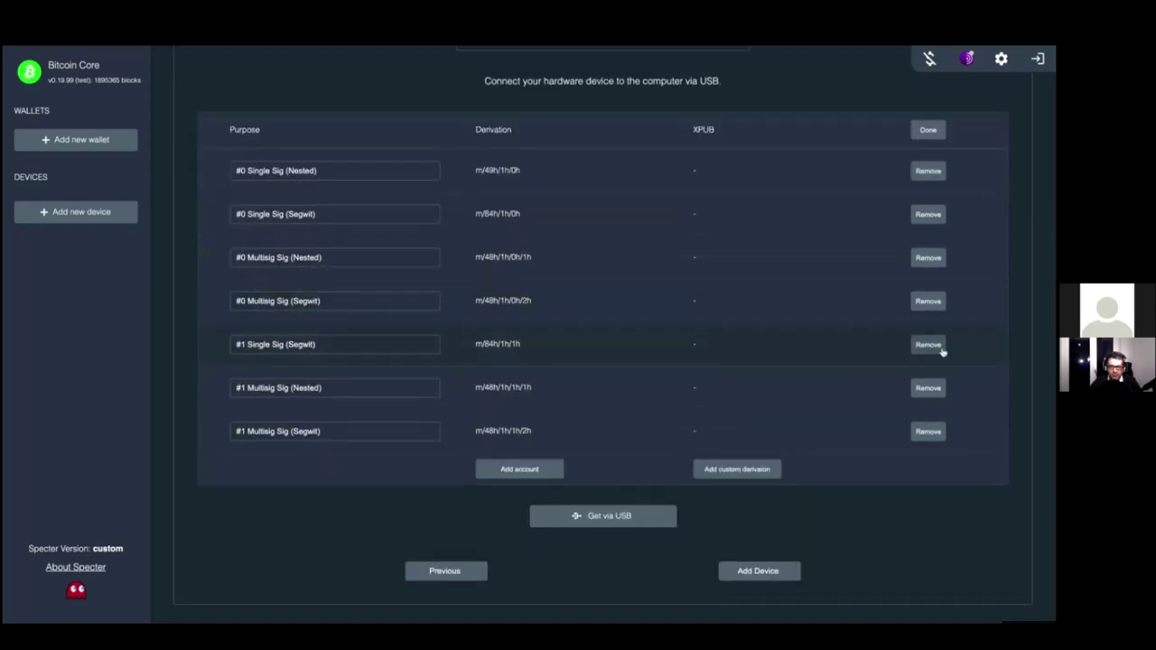
pyautogui.click(941, 347)
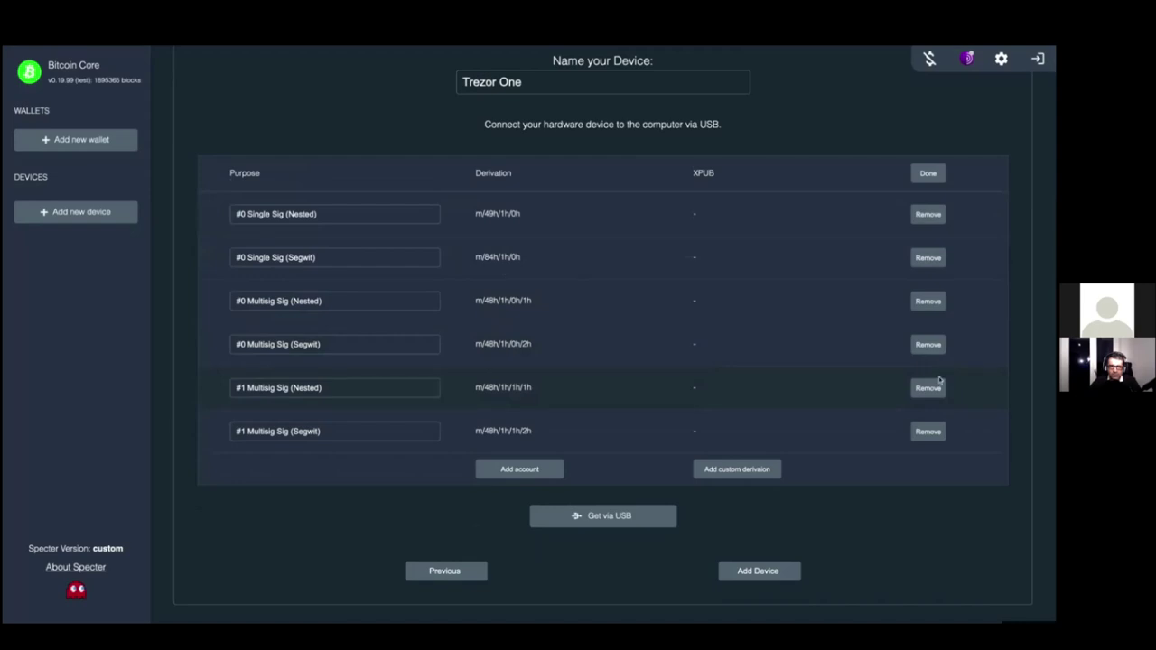
pyautogui.click(940, 383)
pyautogui.click(928, 432)
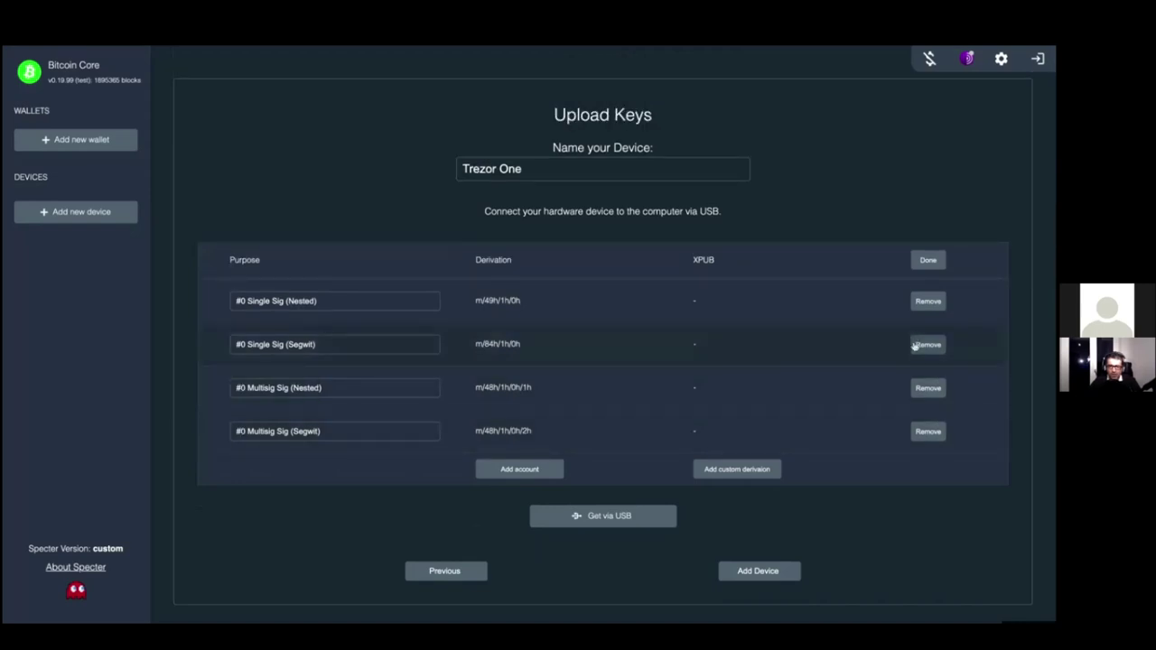
pyautogui.click(922, 390)
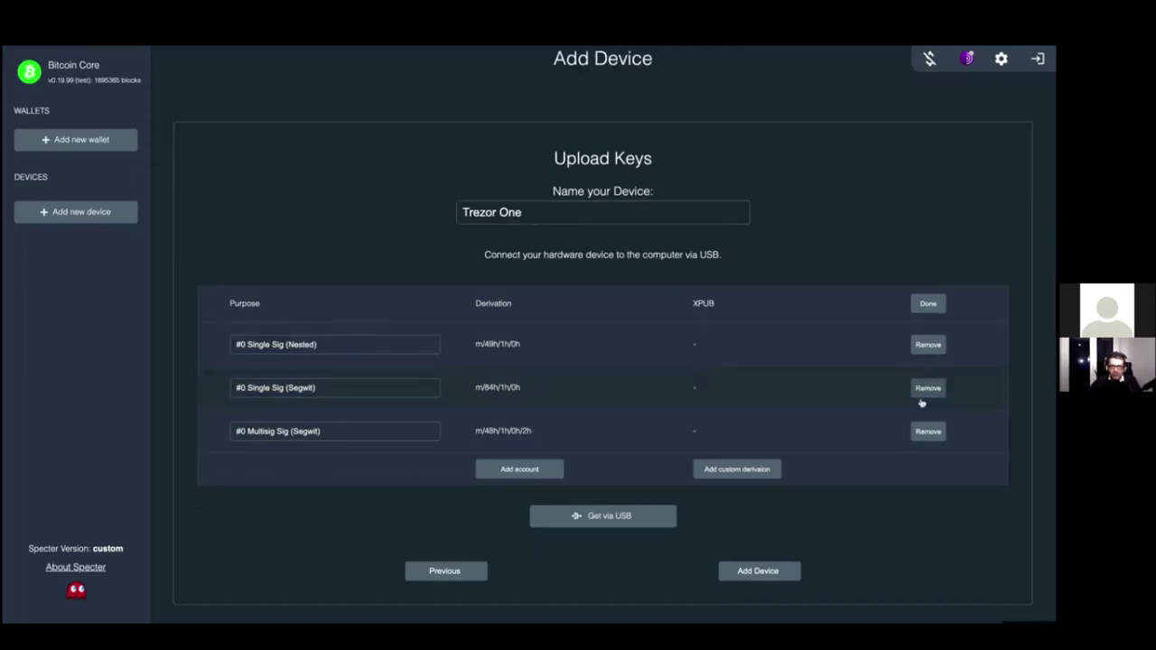
pyautogui.click(923, 432)
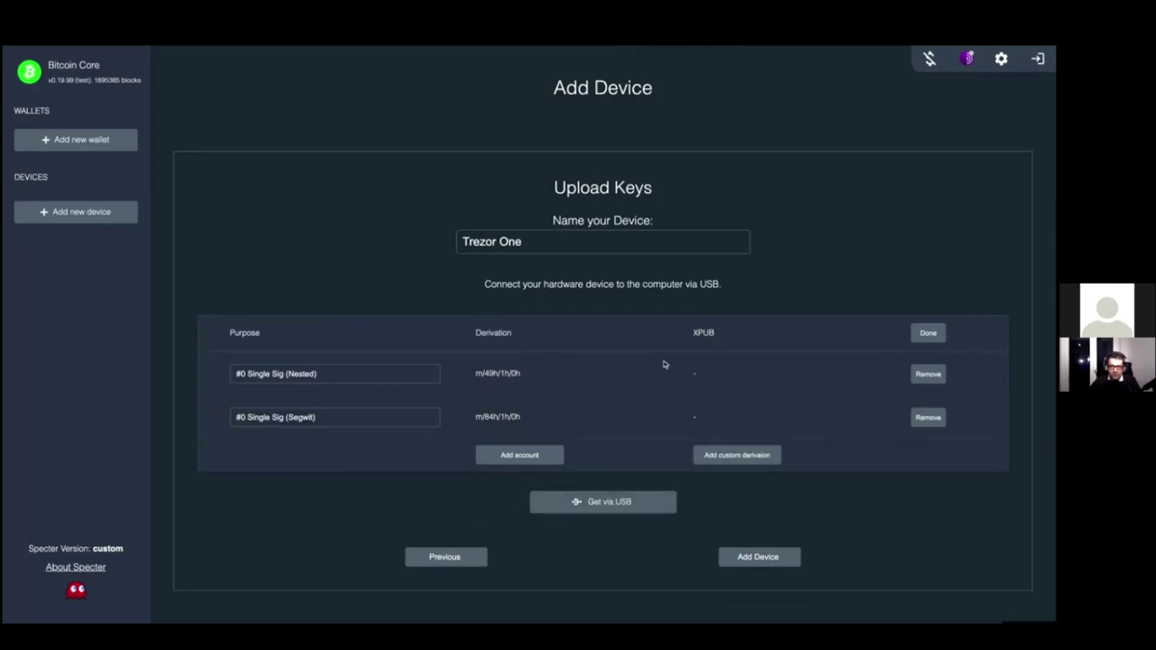
# Try to retrieve the Trezor's keys over USB and dismiss the error notifications
pyautogui.click(627, 503)
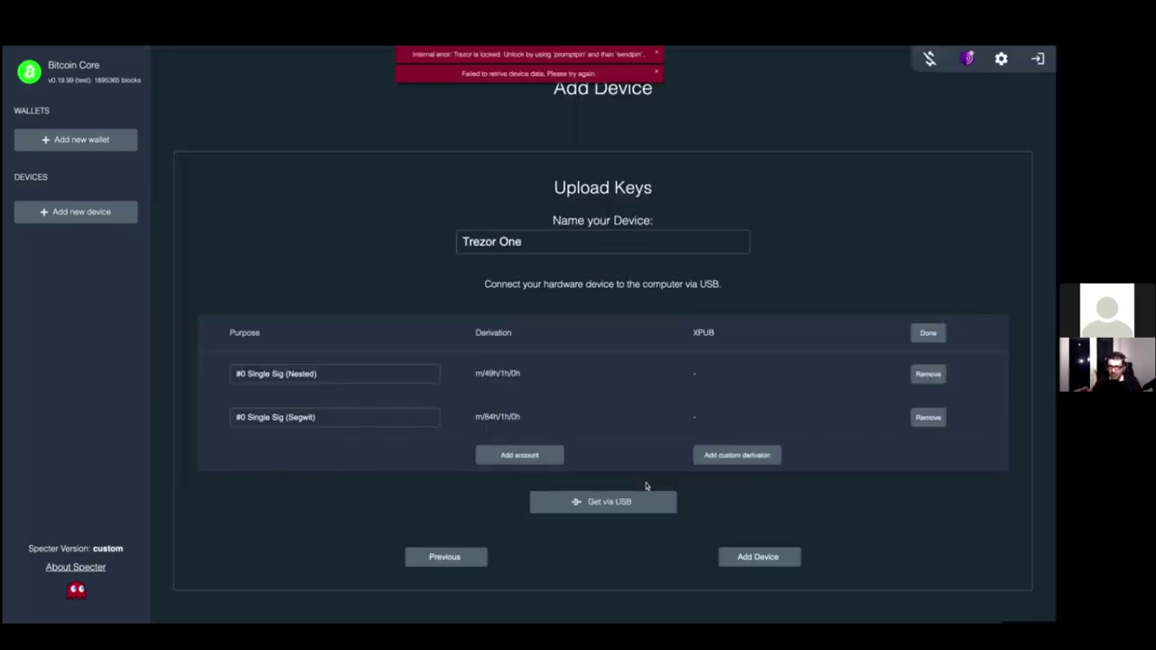
pyautogui.click(658, 53)
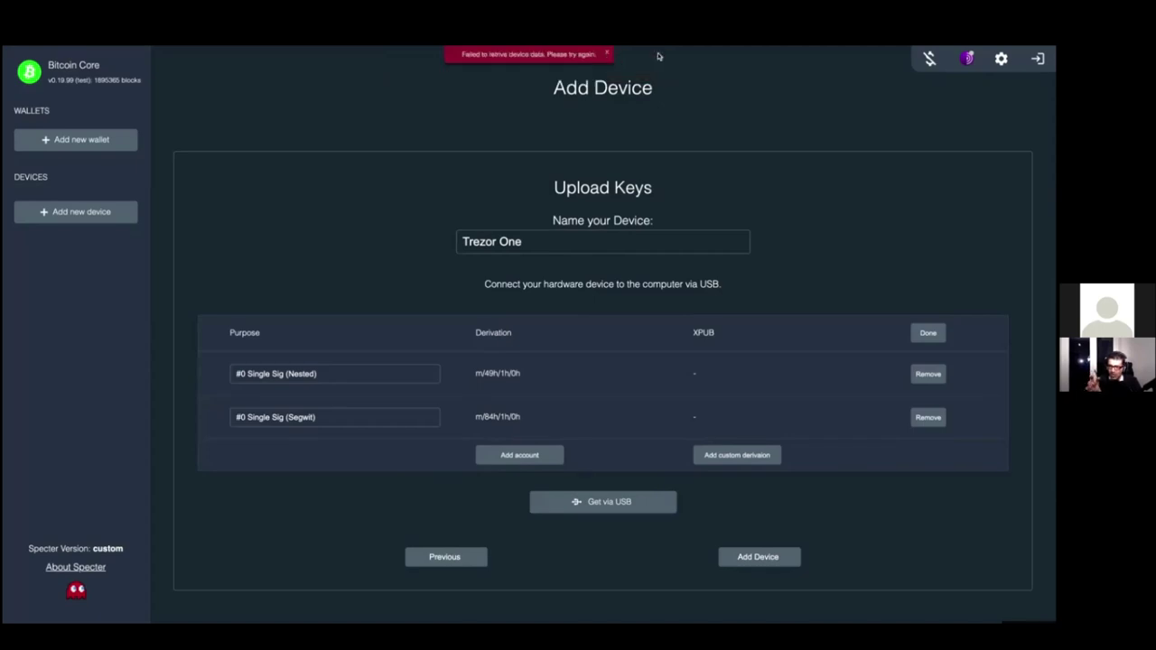
pyautogui.click(608, 54)
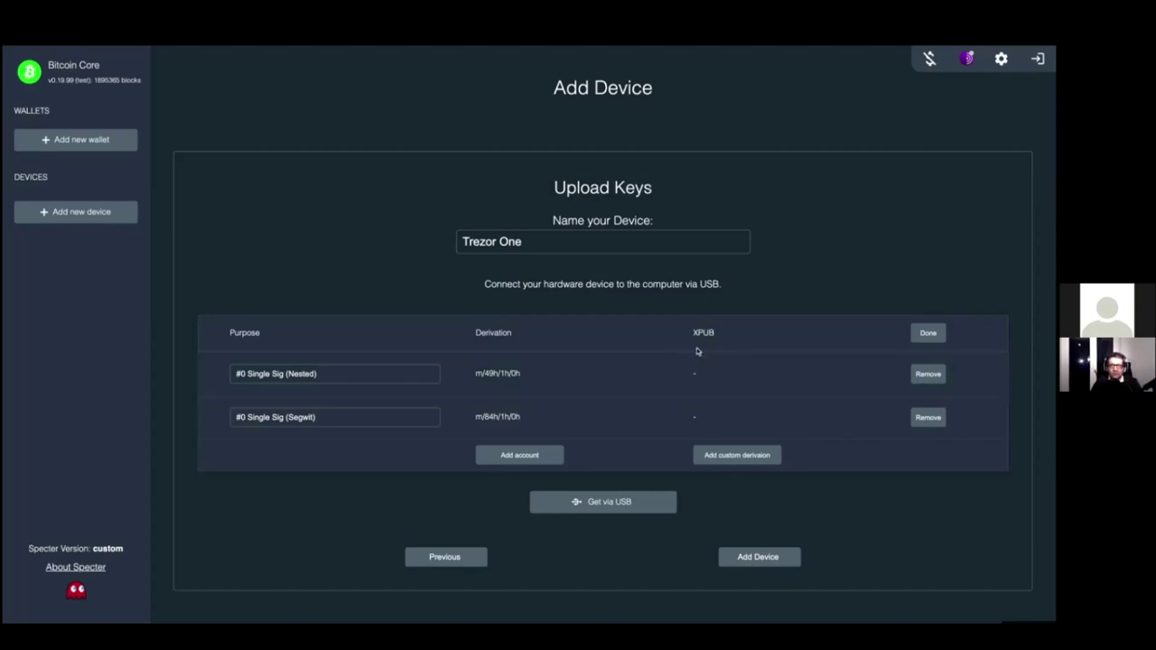
# Examine the parts of the #0 Single Sig (Nested) derivation path one by one
pyautogui.tripleClick(473, 376)
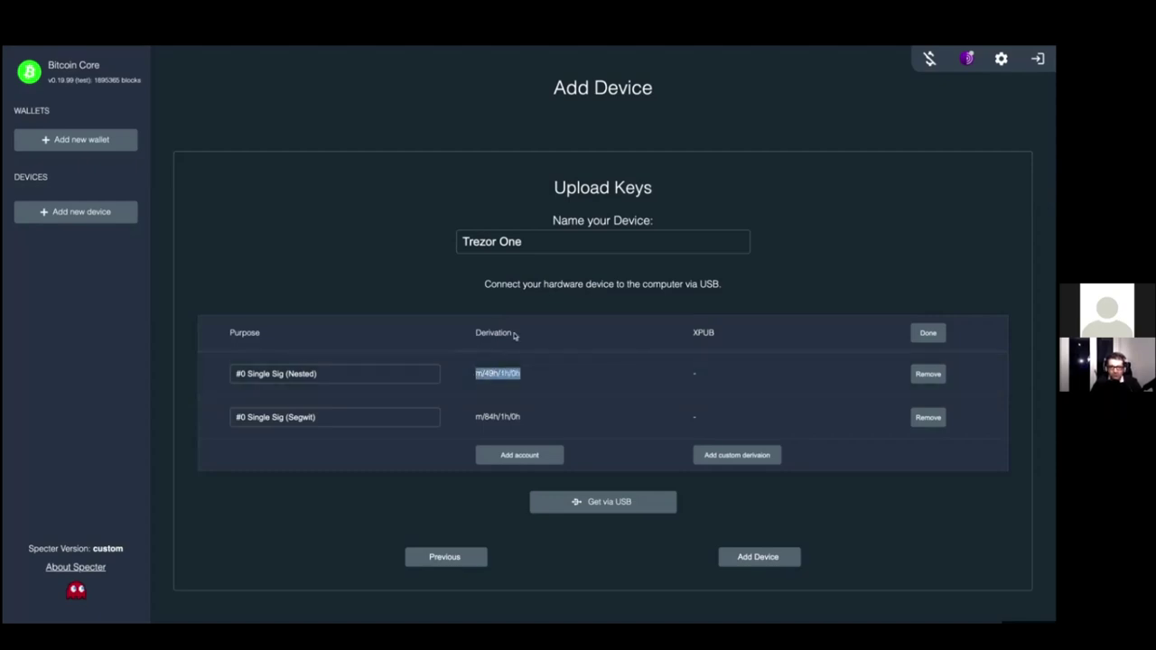
pyautogui.click(529, 383)
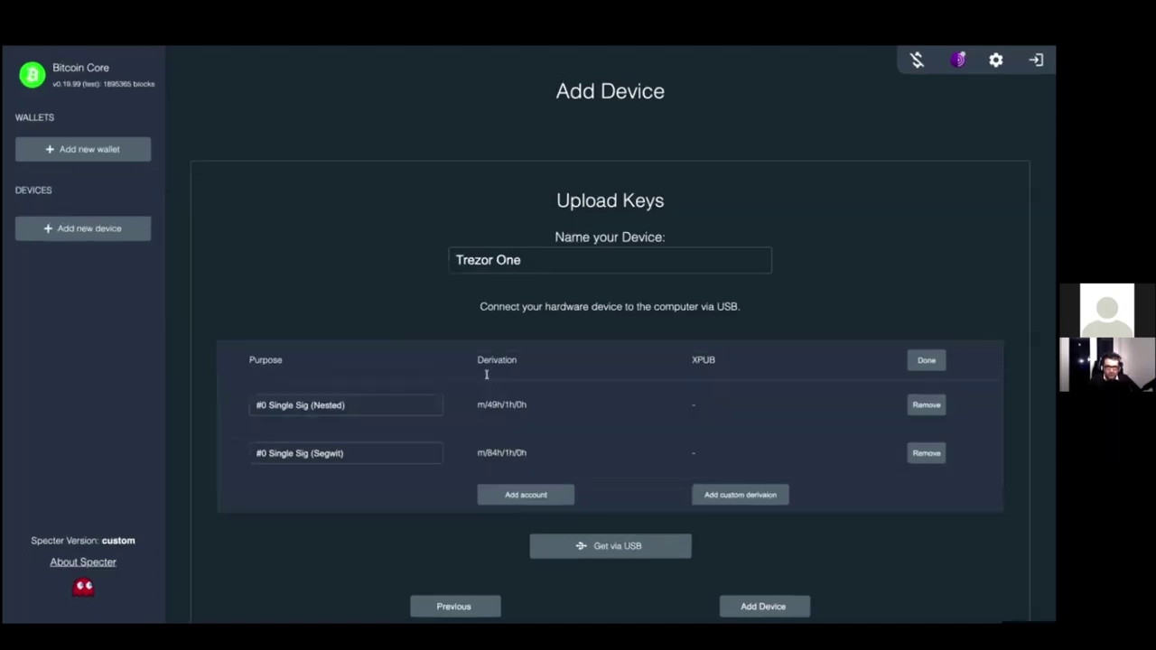
pyautogui.scroll(-3, 621, 361)
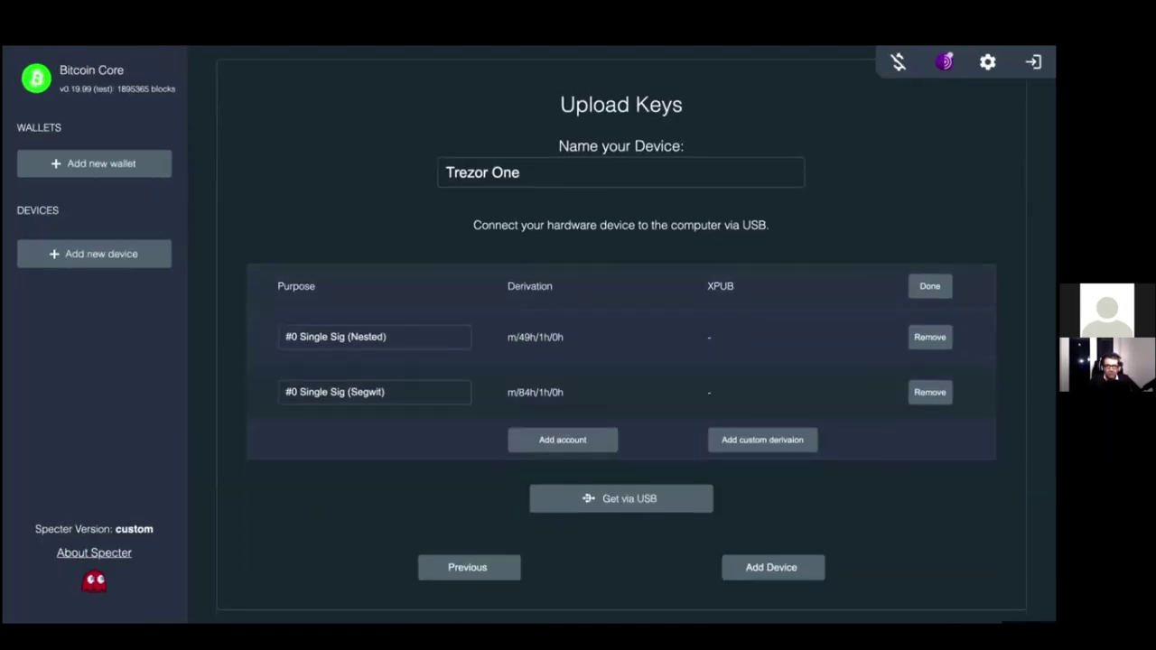
pyautogui.doubleClick(525, 326)
pyautogui.doubleClick(544, 326)
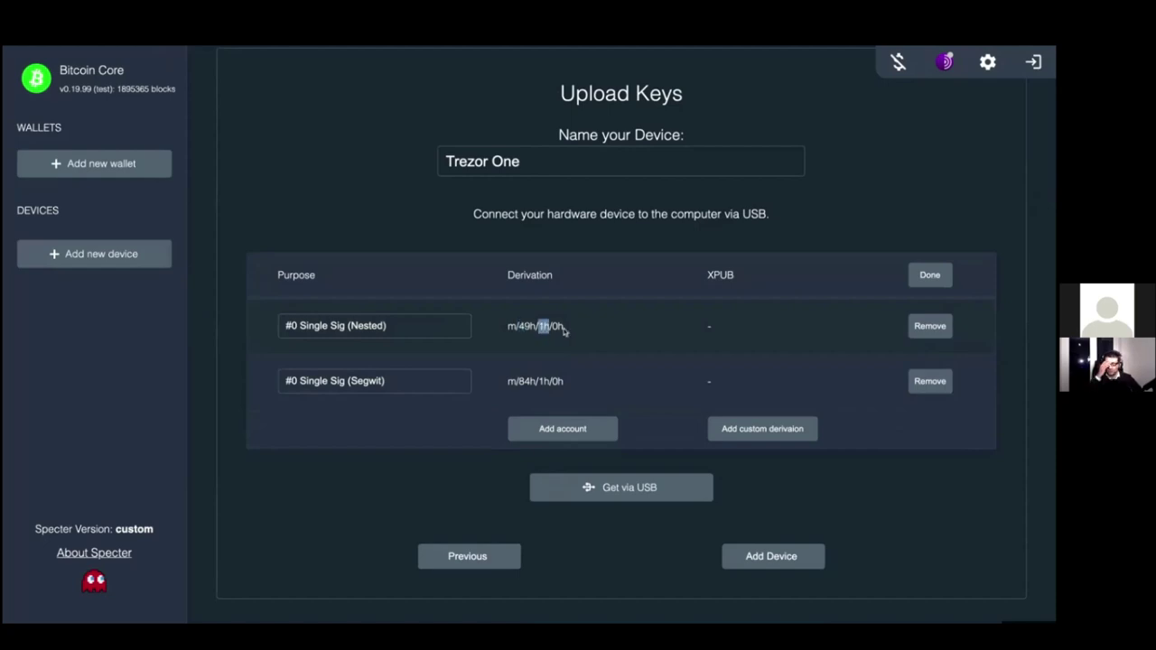
pyautogui.doubleClick(557, 326)
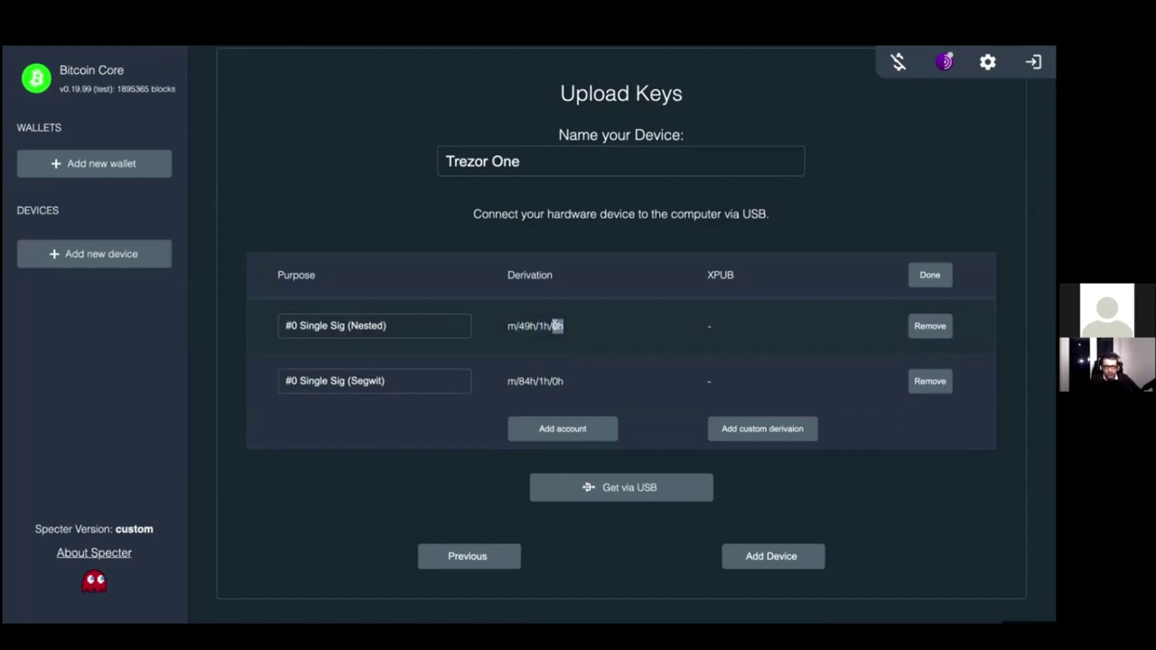
pyautogui.click(568, 329)
pyautogui.hotkey('shift', 'Left')
pyautogui.click(542, 338)
pyautogui.doubleClick(722, 274)
pyautogui.click(722, 271)
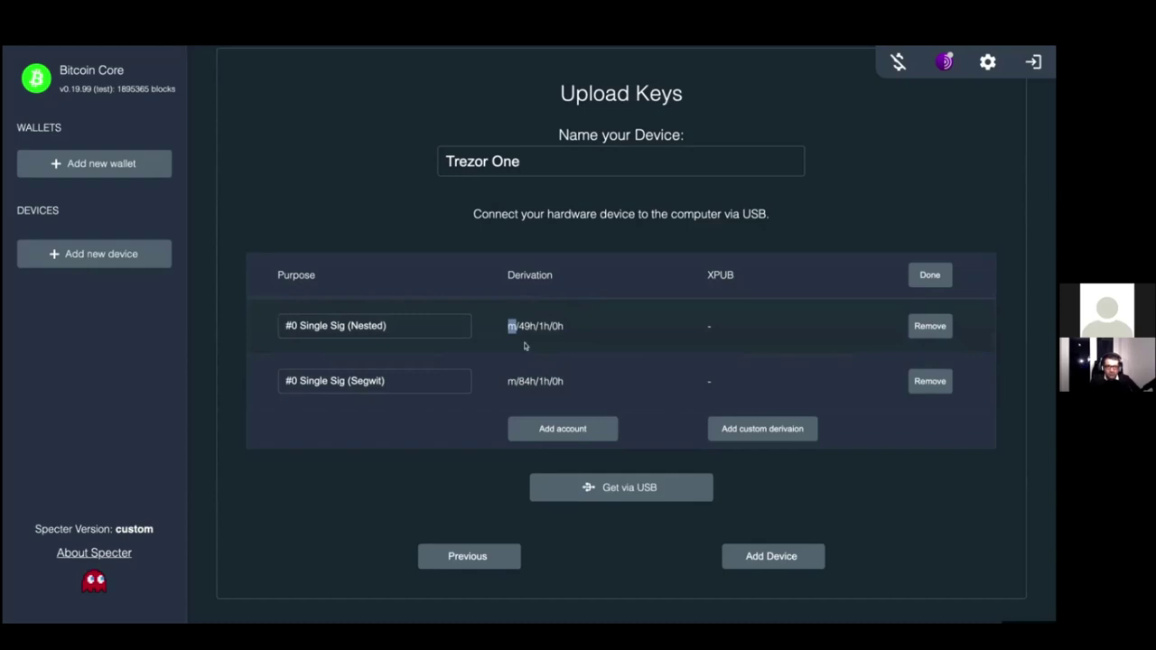
# Compare the purpose, coin and account parts of the nested and Segwit single-sig derivation paths
pyautogui.moveTo(518, 325); pyautogui.dragTo(530, 327)
pyautogui.click(539, 327)
pyautogui.moveTo(537, 326); pyautogui.dragTo(543, 326)
pyautogui.moveTo(550, 326); pyautogui.dragTo(555, 326)
pyautogui.click(559, 341)
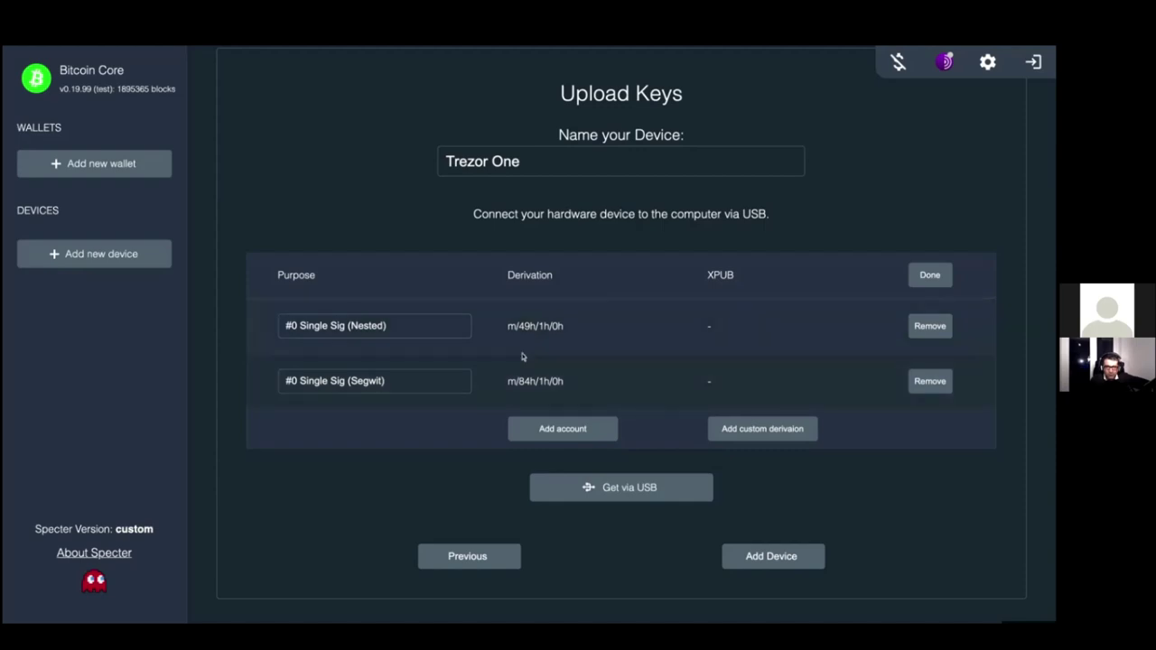
pyautogui.moveTo(519, 382); pyautogui.dragTo(530, 381)
pyautogui.click(539, 381)
pyautogui.doubleClick(557, 382)
# Add the set of derivations for account 4 to the key list
pyautogui.click(571, 428)
pyautogui.click(567, 380)
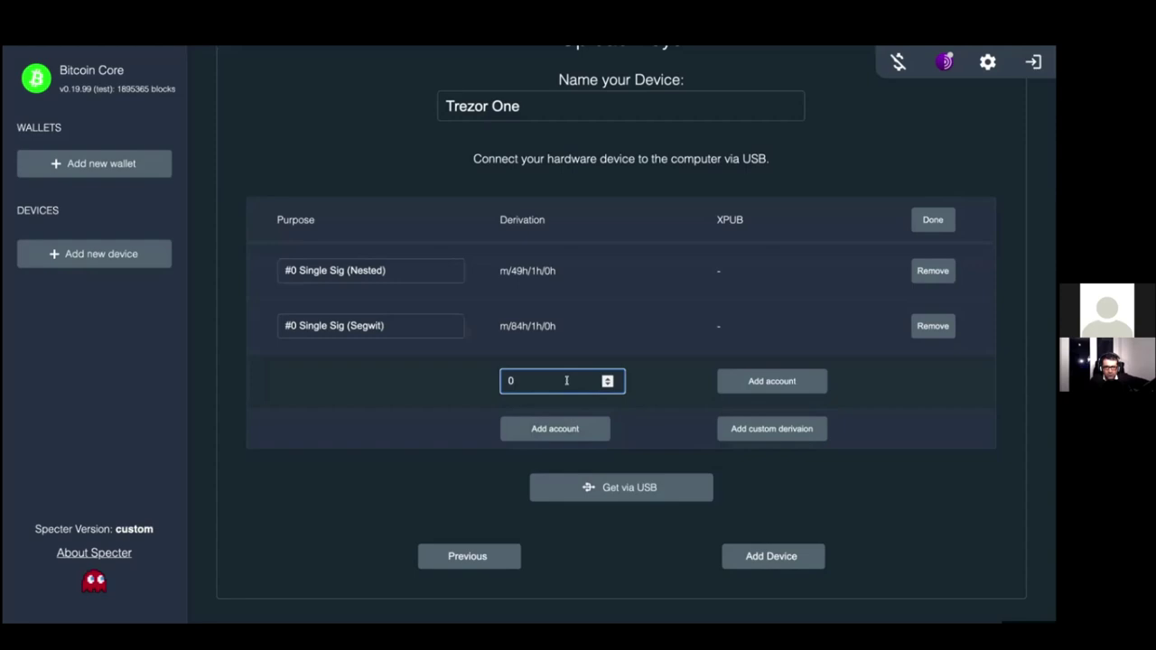
pyautogui.press('BackSpace')
pyautogui.write('4')
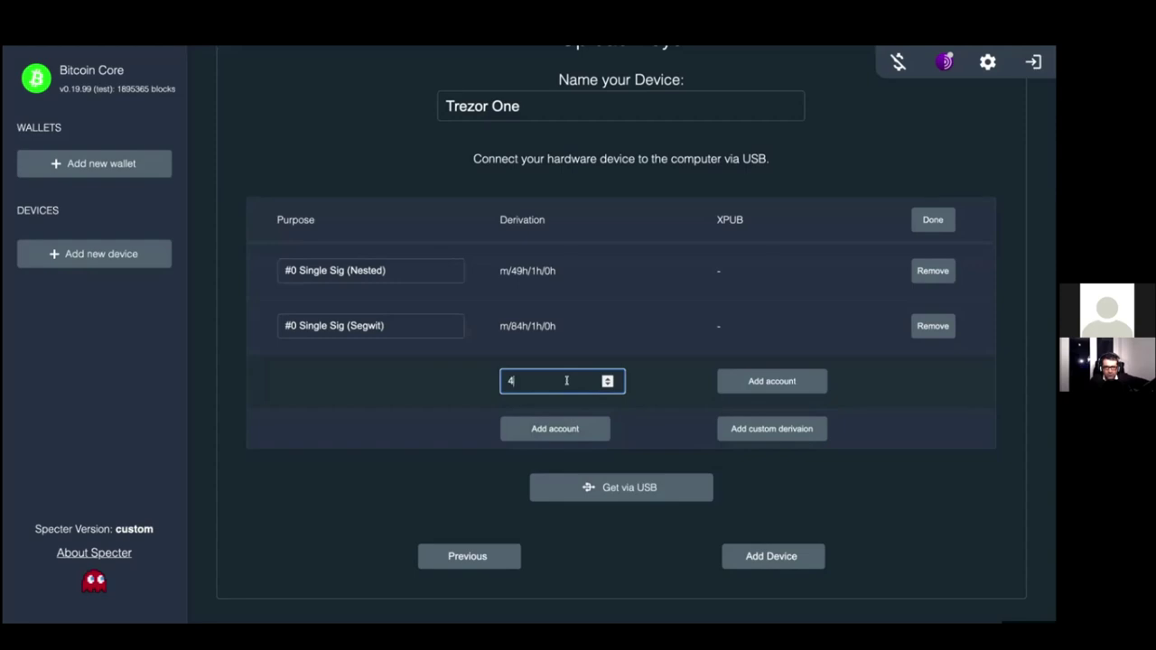
pyautogui.click(782, 381)
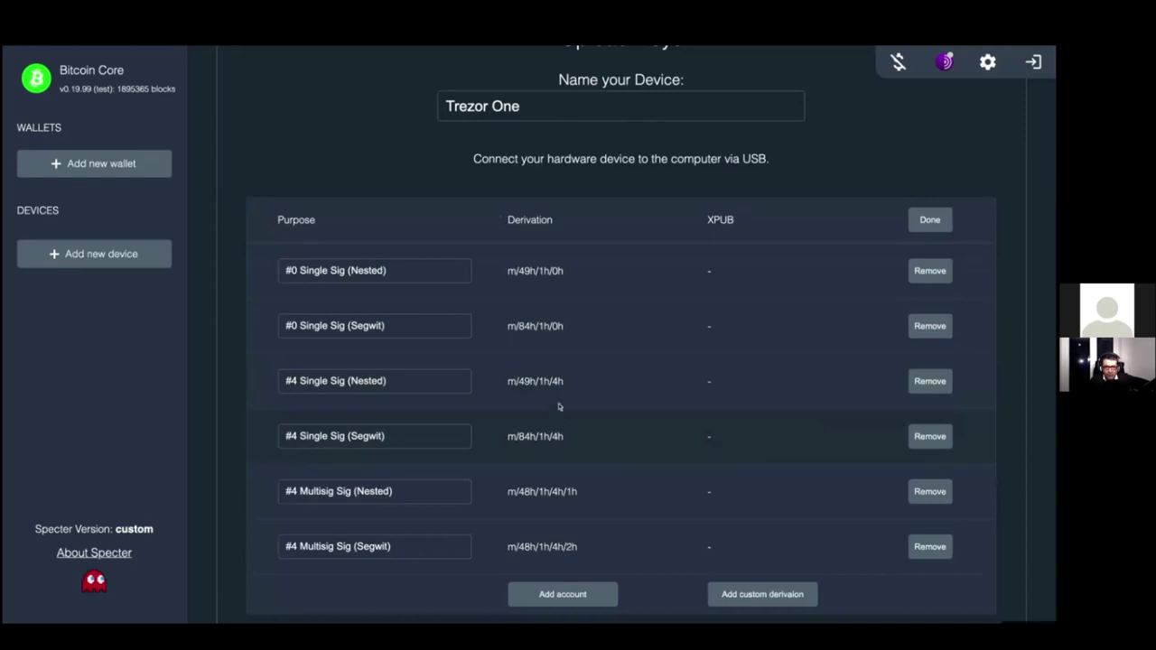
# Remove the four account #4 single-sig and multisig derivations from the key list
pyautogui.click(927, 380)
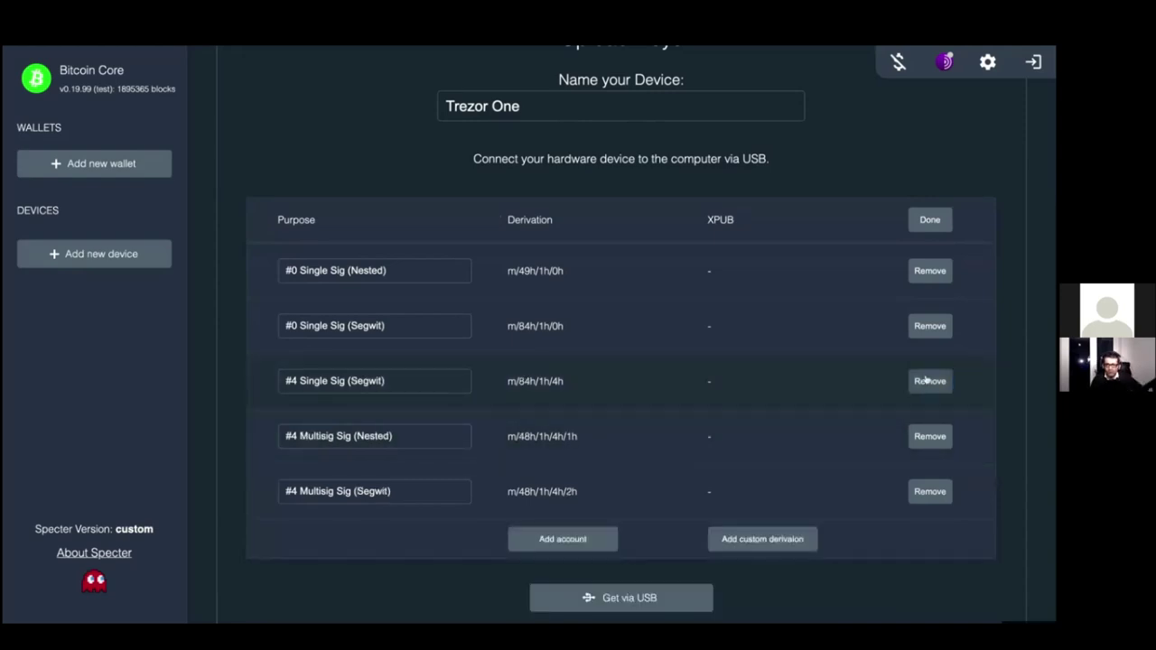
pyautogui.click(927, 380)
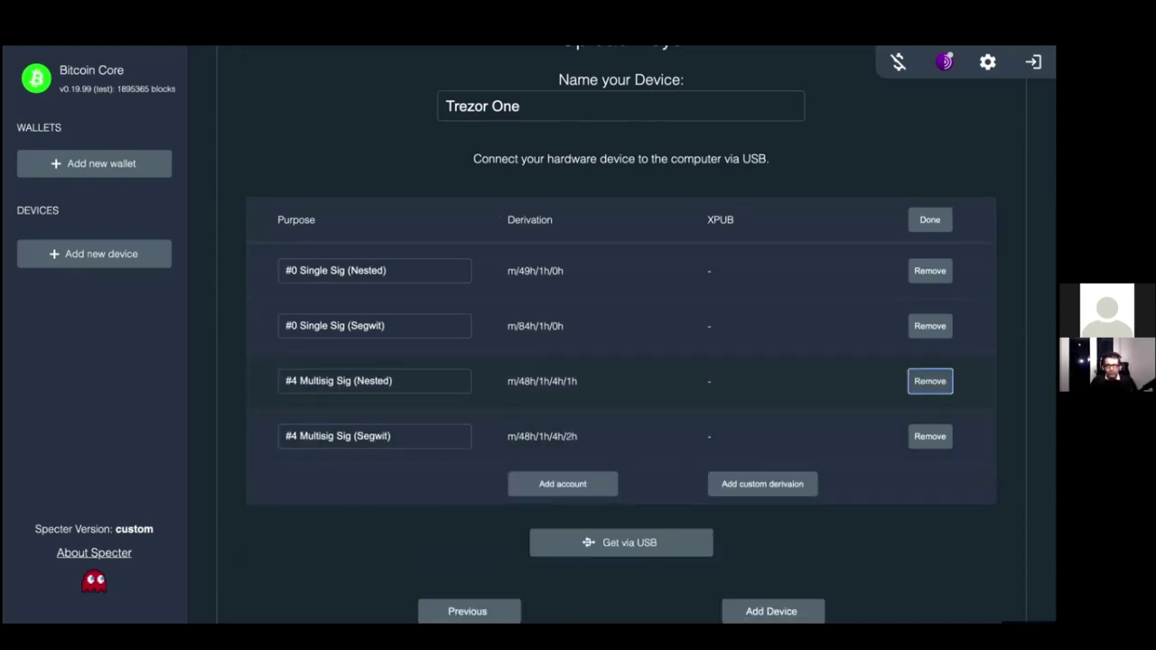
pyautogui.click(928, 380)
pyautogui.click(928, 380)
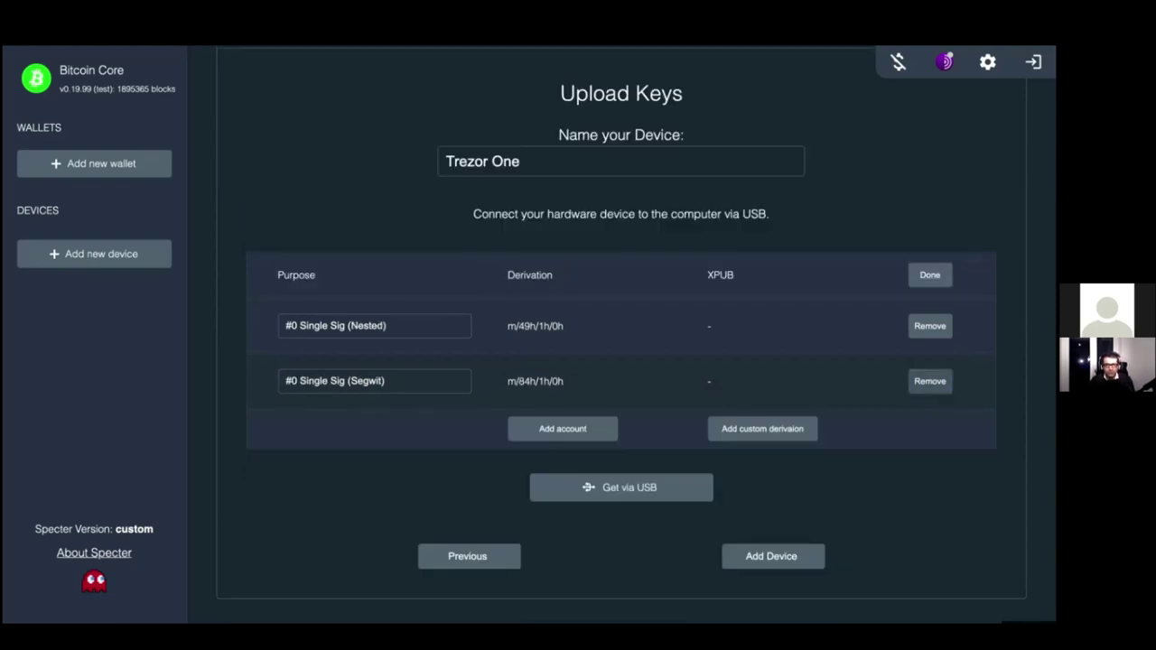
# Add the derivations for account 1 and remove its nested and Segwit multisig entries
pyautogui.click(560, 426)
pyautogui.click(608, 377)
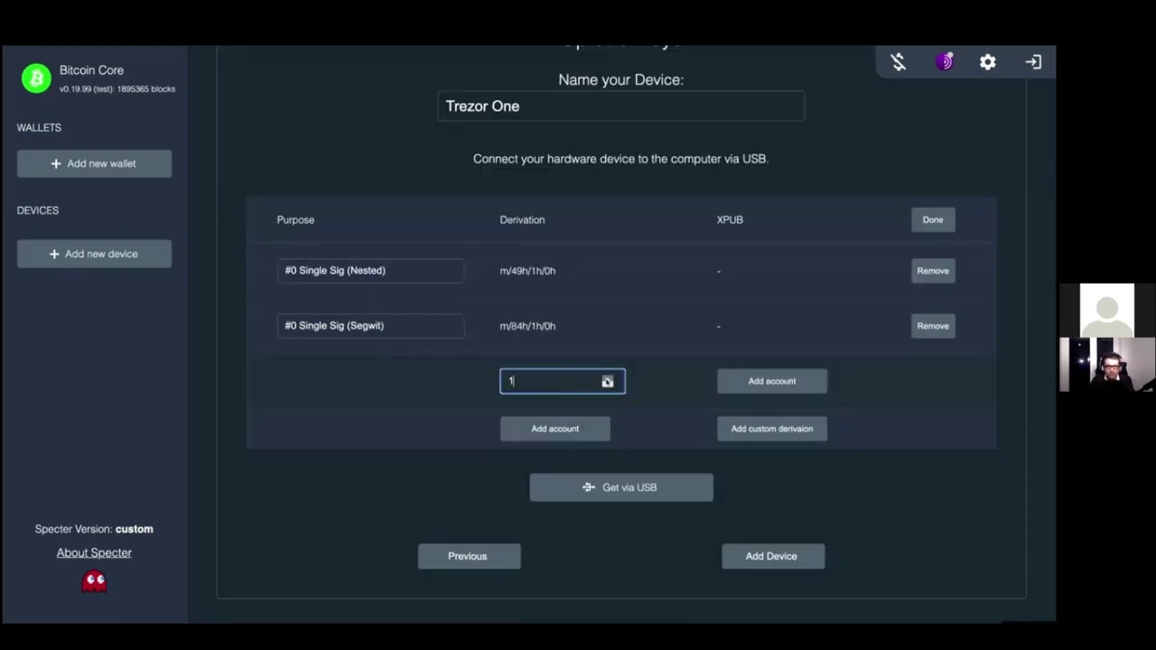
pyautogui.click(759, 380)
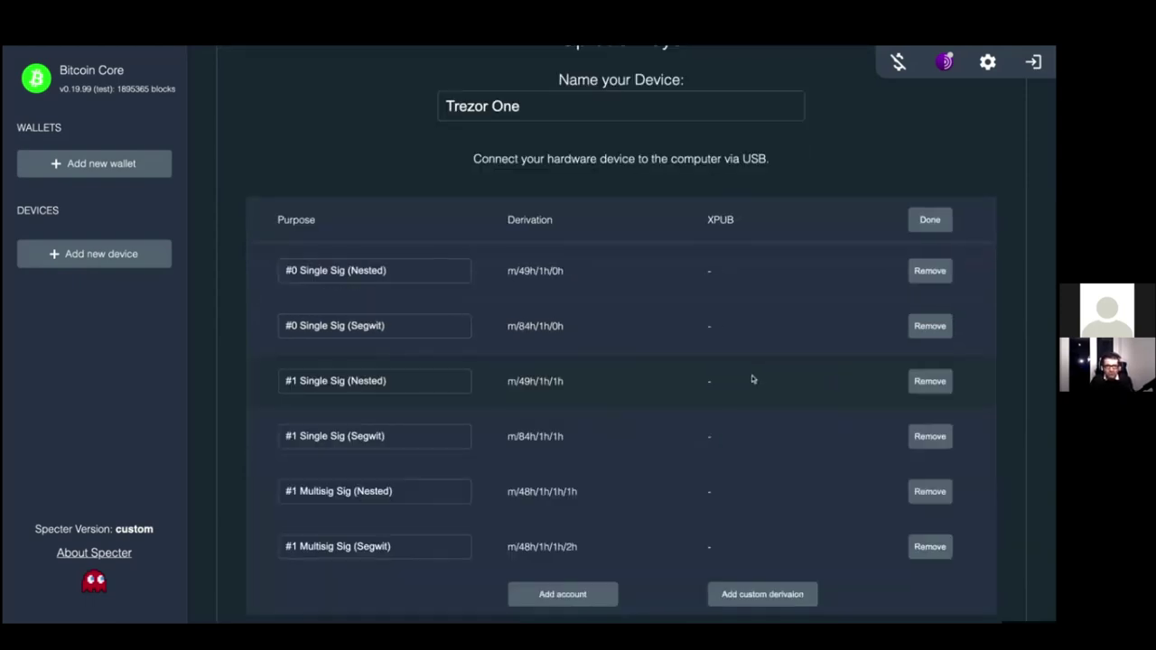
pyautogui.click(921, 495)
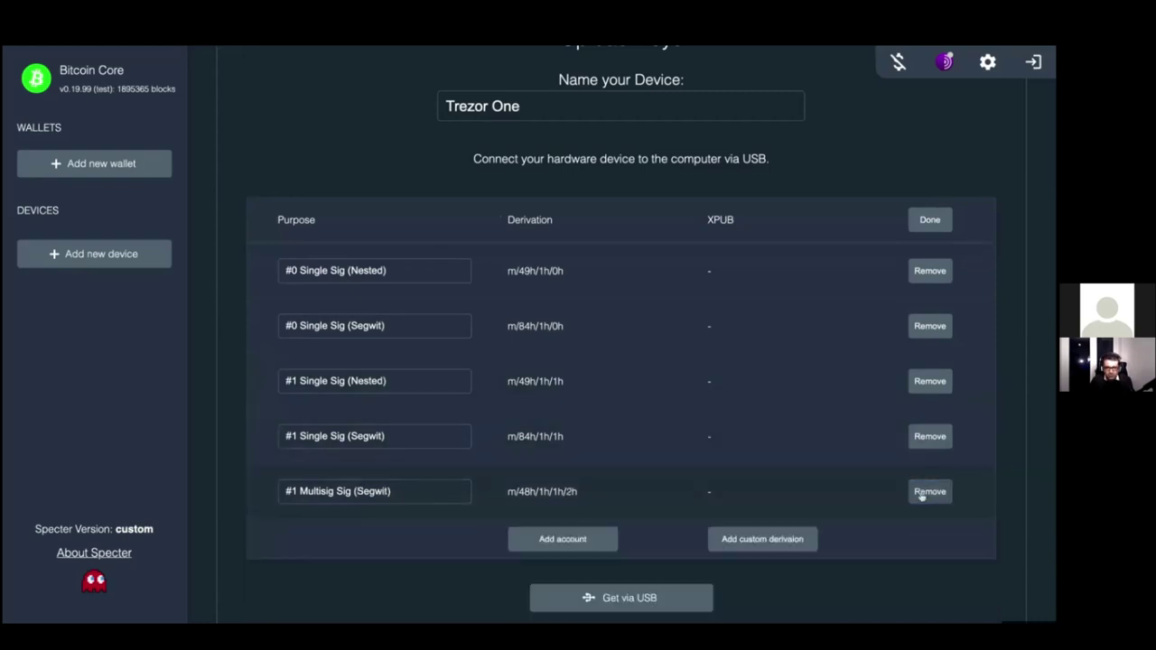
pyautogui.click(922, 495)
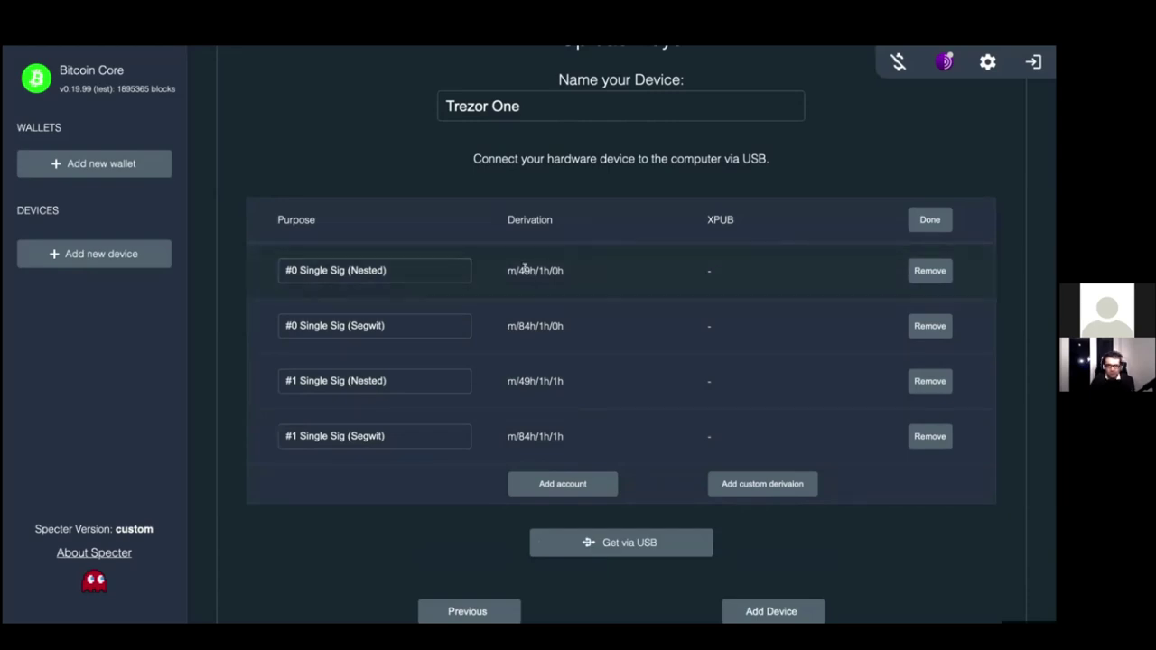
# Examine the full derivation path of the account #0 nested single-sig entry, from the master m through the hardened levels
pyautogui.moveTo(506, 271); pyautogui.dragTo(565, 271)
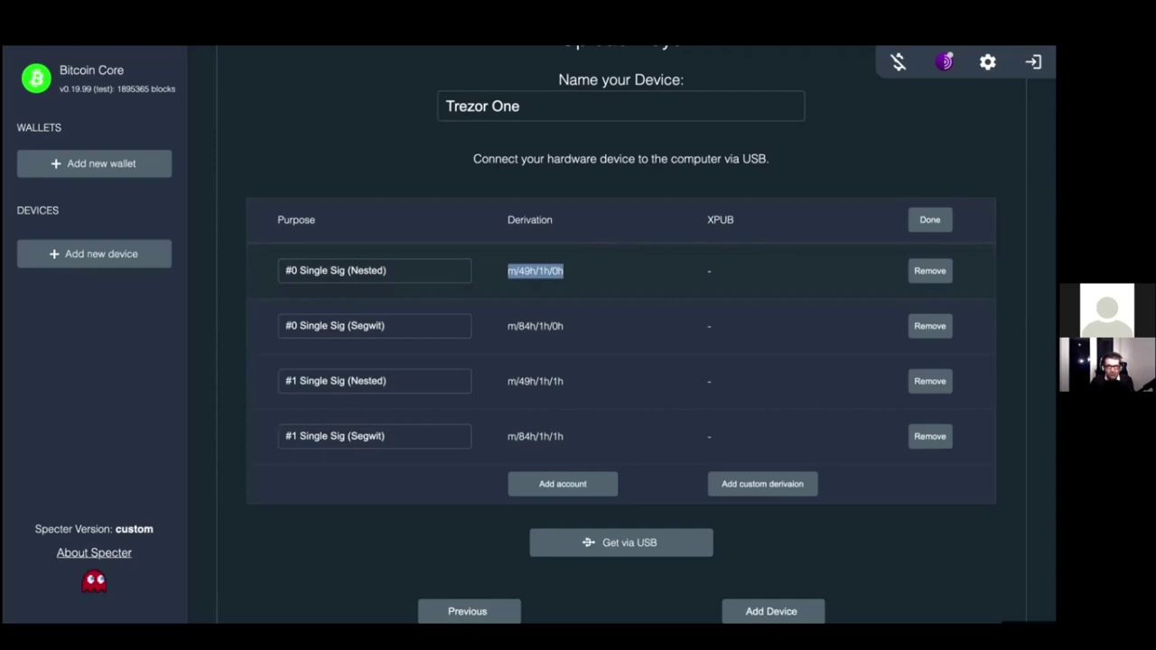
pyautogui.click(648, 292)
pyautogui.moveTo(512, 270); pyautogui.dragTo(508, 271)
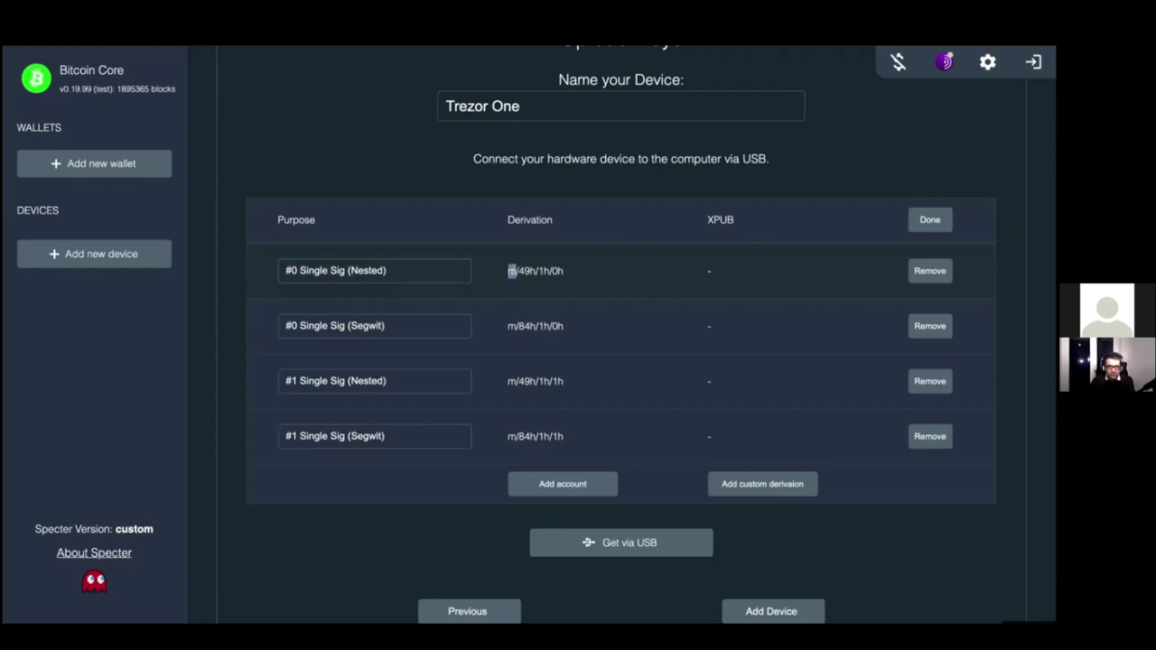
pyautogui.click(708, 276)
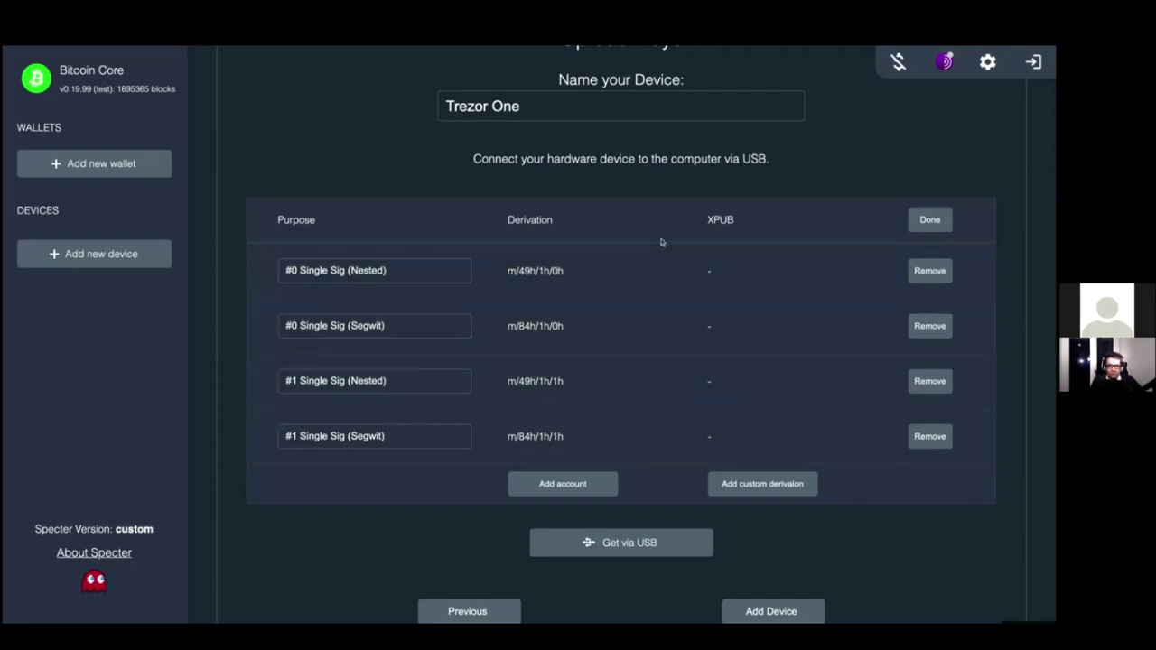
pyautogui.moveTo(517, 271); pyautogui.dragTo(563, 272)
pyautogui.click(564, 316)
pyautogui.moveTo(514, 272); pyautogui.dragTo(564, 272)
pyautogui.click(705, 268)
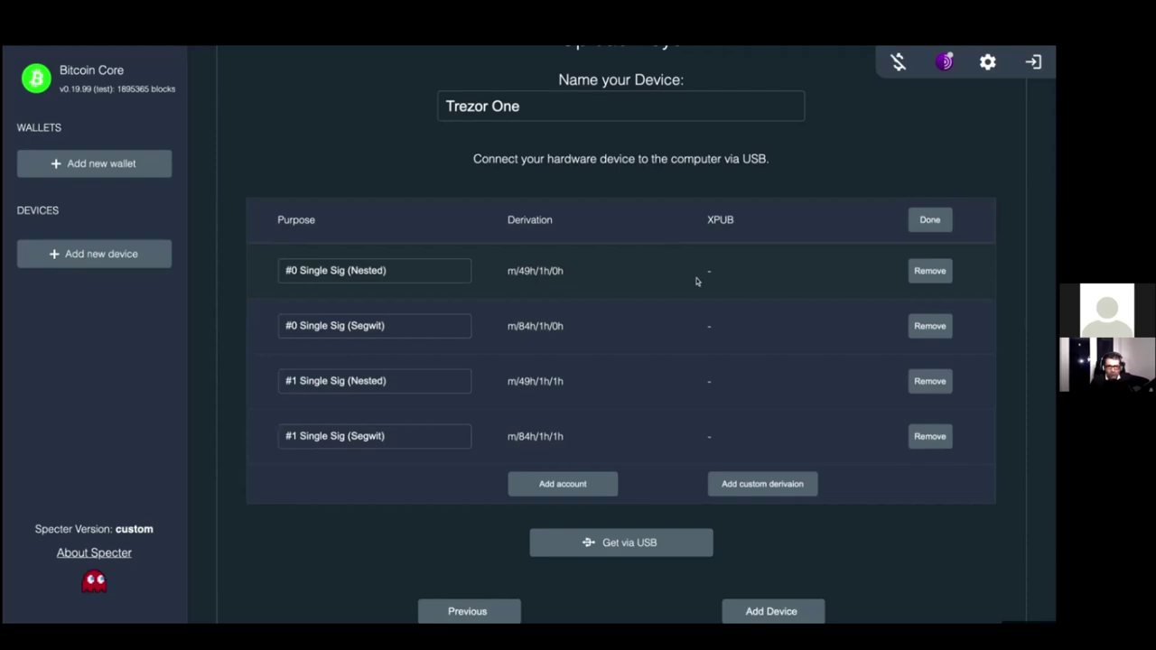
# Fetch the listed keys from the Trezor via USB, entering and submitting the device PIN
pyautogui.click(653, 543)
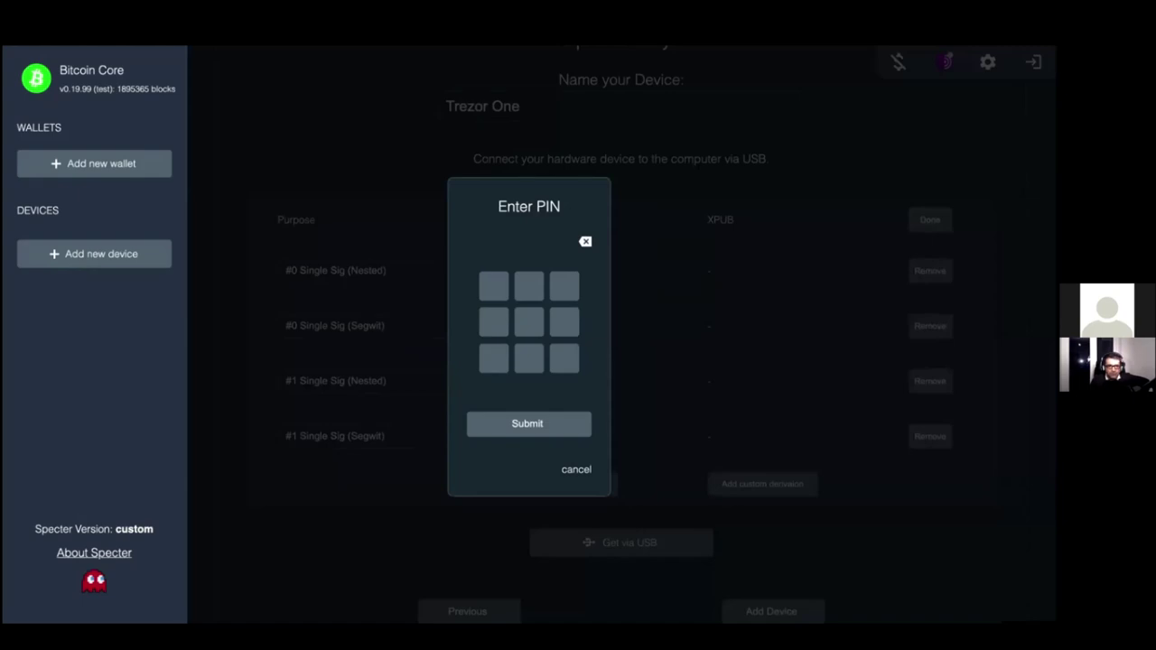
pyautogui.click(569, 327)
pyautogui.click(567, 287)
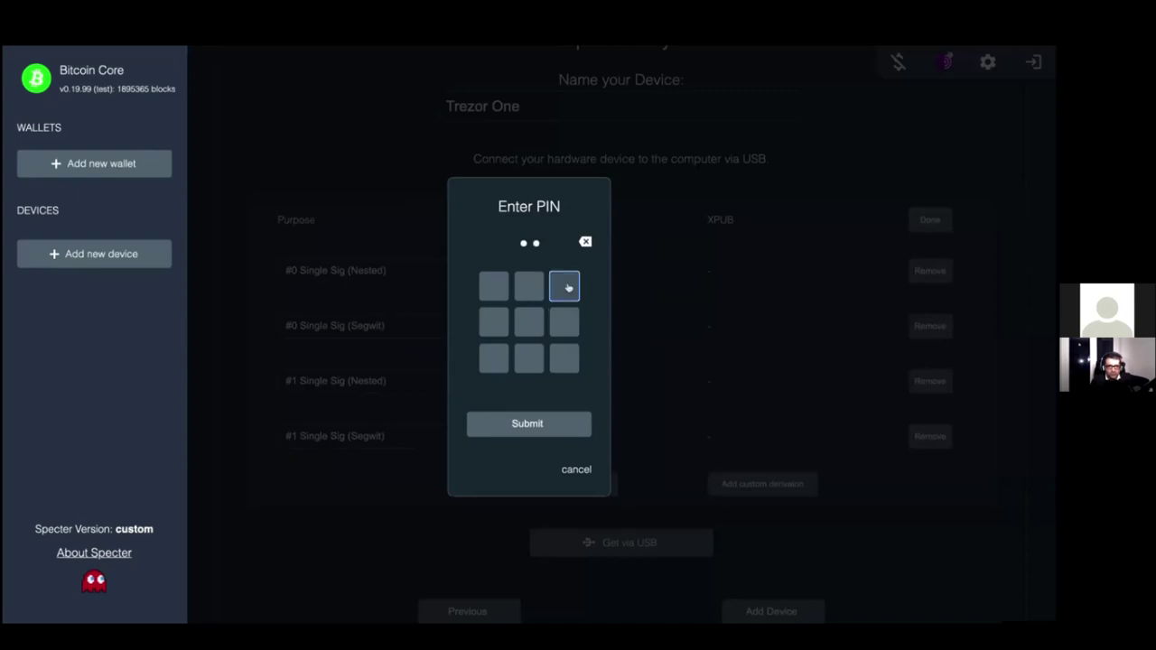
pyautogui.click(565, 355)
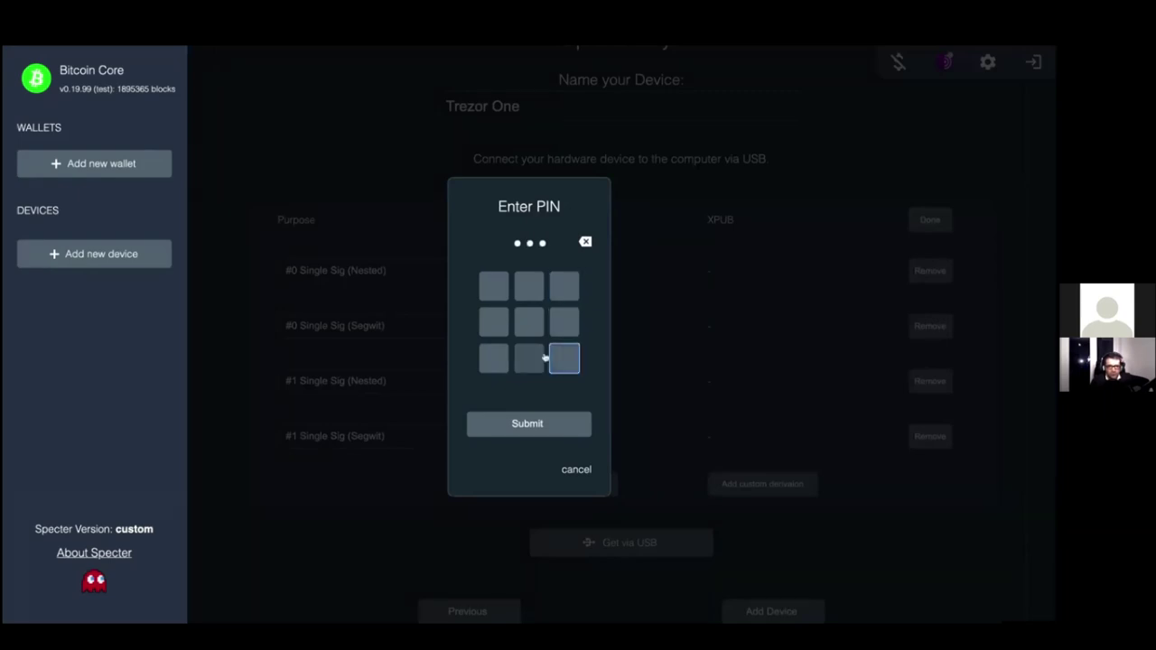
pyautogui.click(493, 364)
pyautogui.click(524, 358)
pyautogui.click(497, 325)
pyautogui.click(516, 427)
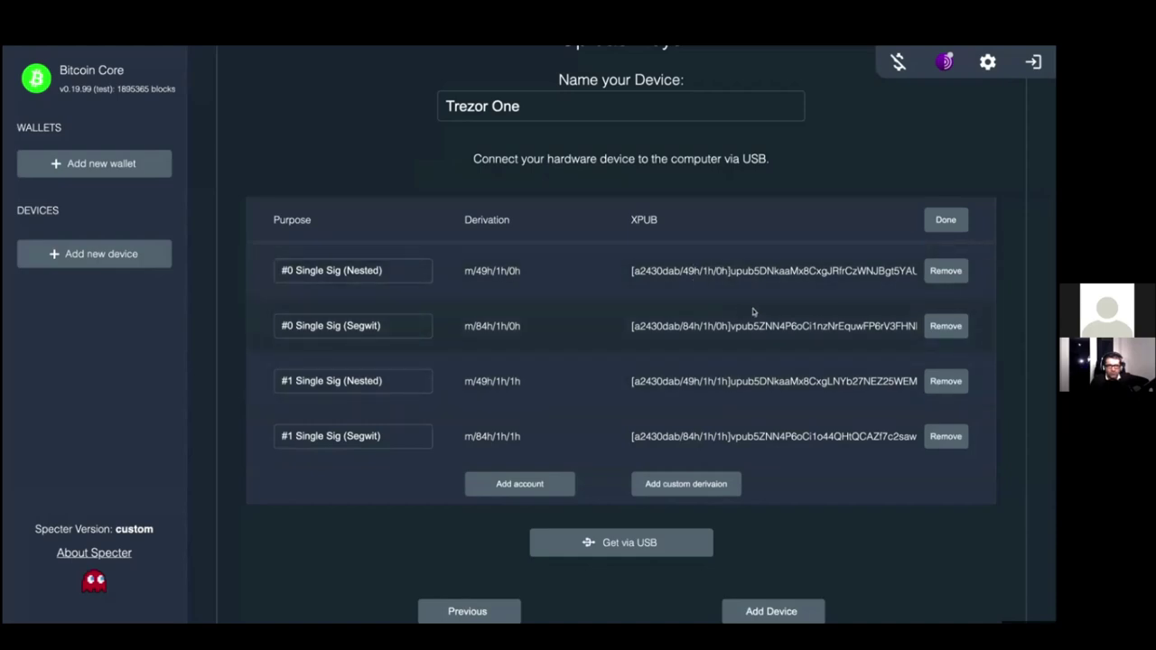
# Examine the complete XPUB of the account #0 nested single-sig entry and the master fingerprint at its start
pyautogui.hscroll(3, 769, 271)
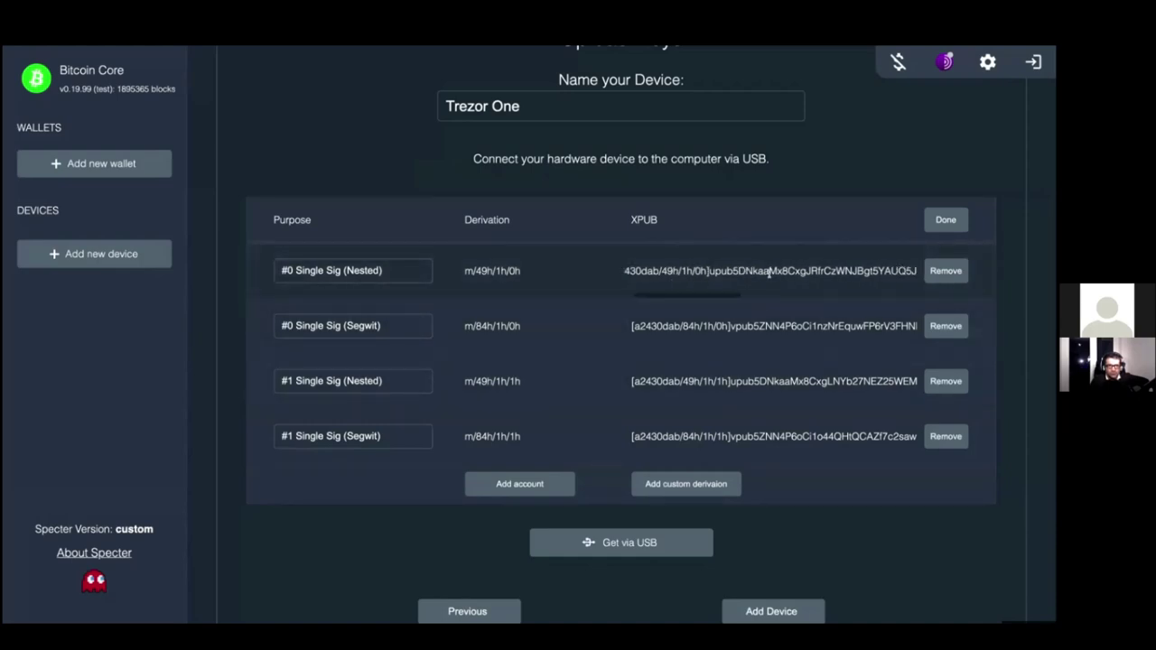
pyautogui.hscroll(2, 768, 271)
pyautogui.hscroll(3, 769, 272)
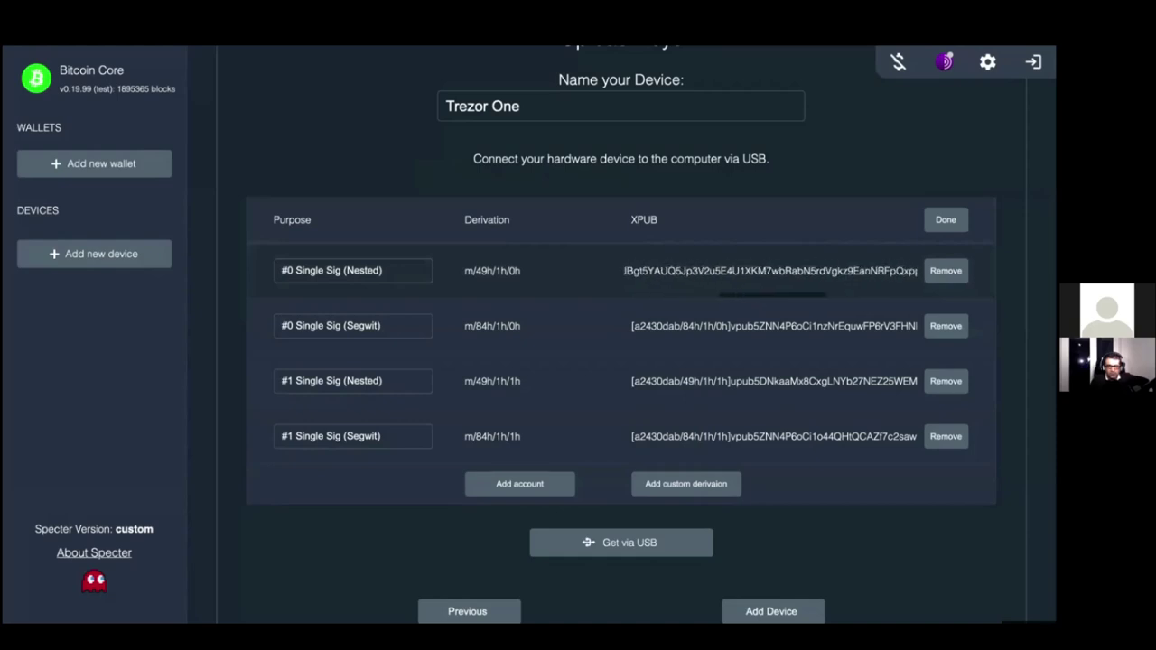
pyautogui.hscroll(-6, 741, 276)
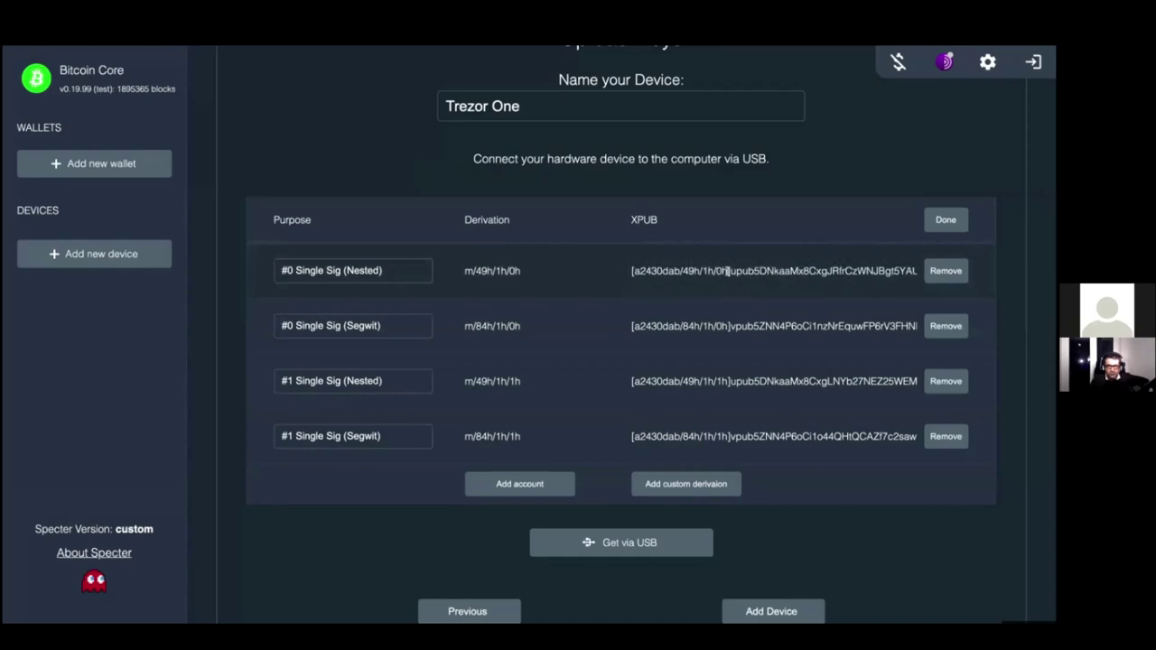
pyautogui.doubleClick(636, 271)
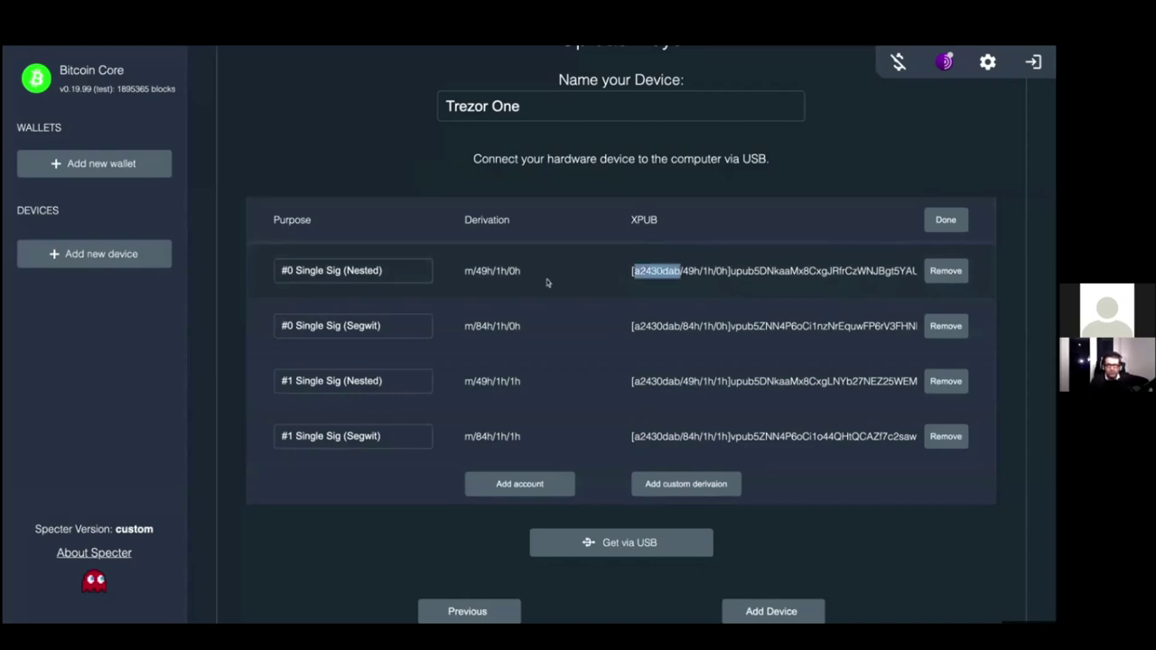
pyautogui.click(667, 275)
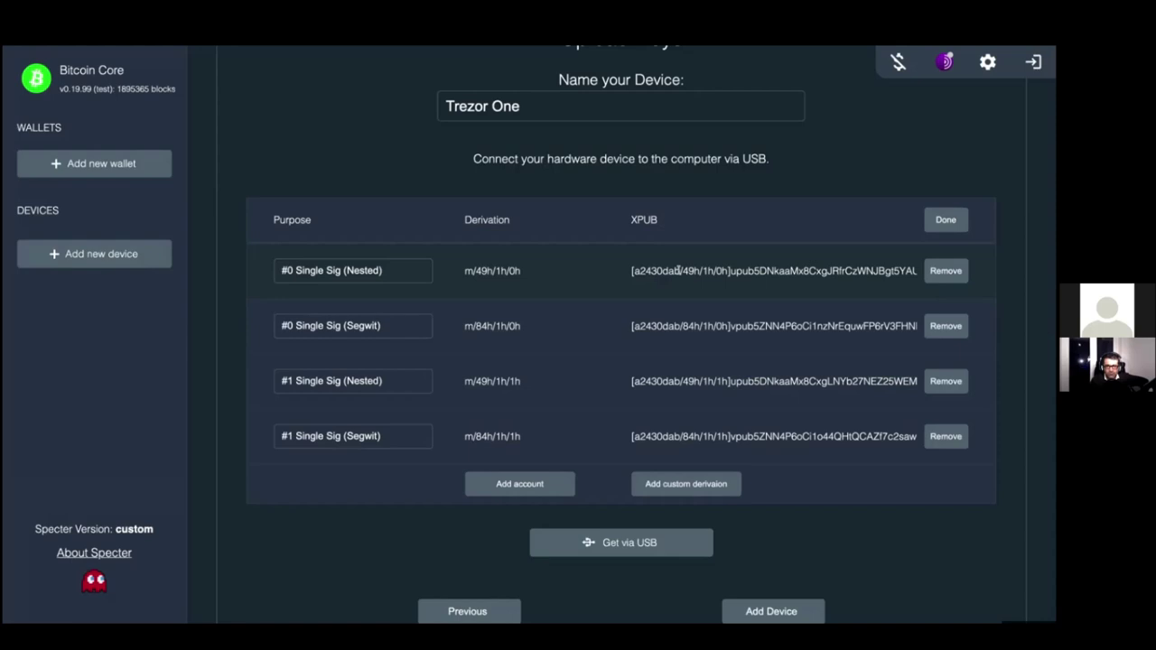
# Examine the derivation path inside the account #0 nested entry's bracketed key origin and the upub key that follows it
pyautogui.moveTo(680, 272); pyautogui.dragTo(728, 272)
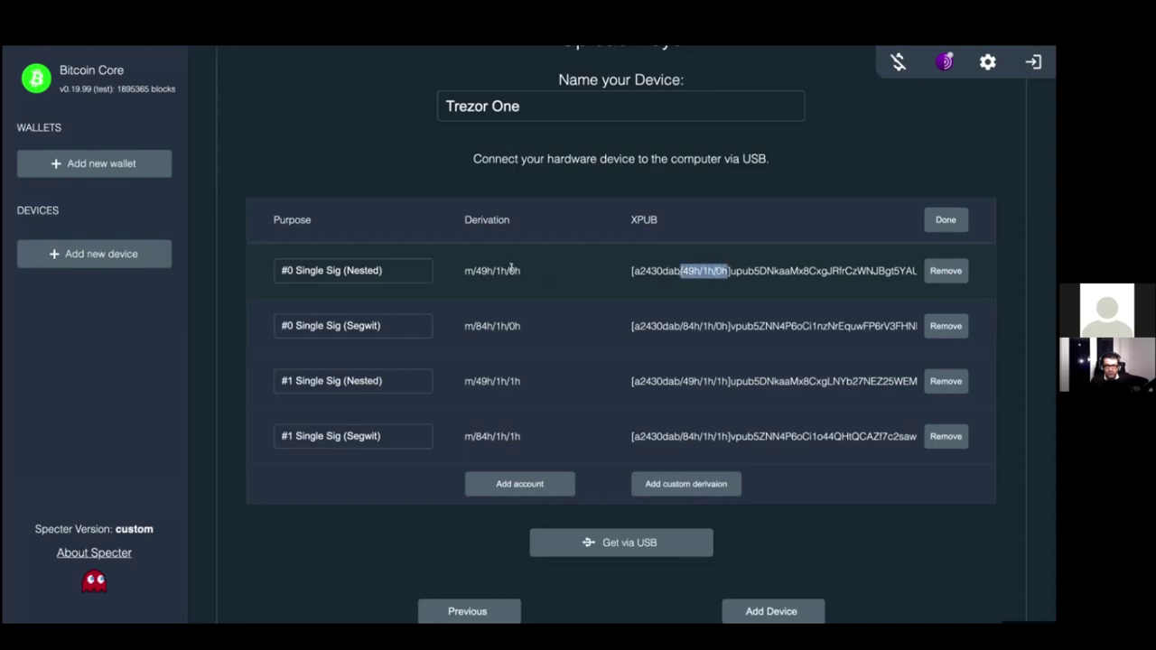
pyautogui.click(729, 271)
pyautogui.moveTo(730, 271); pyautogui.dragTo(631, 271)
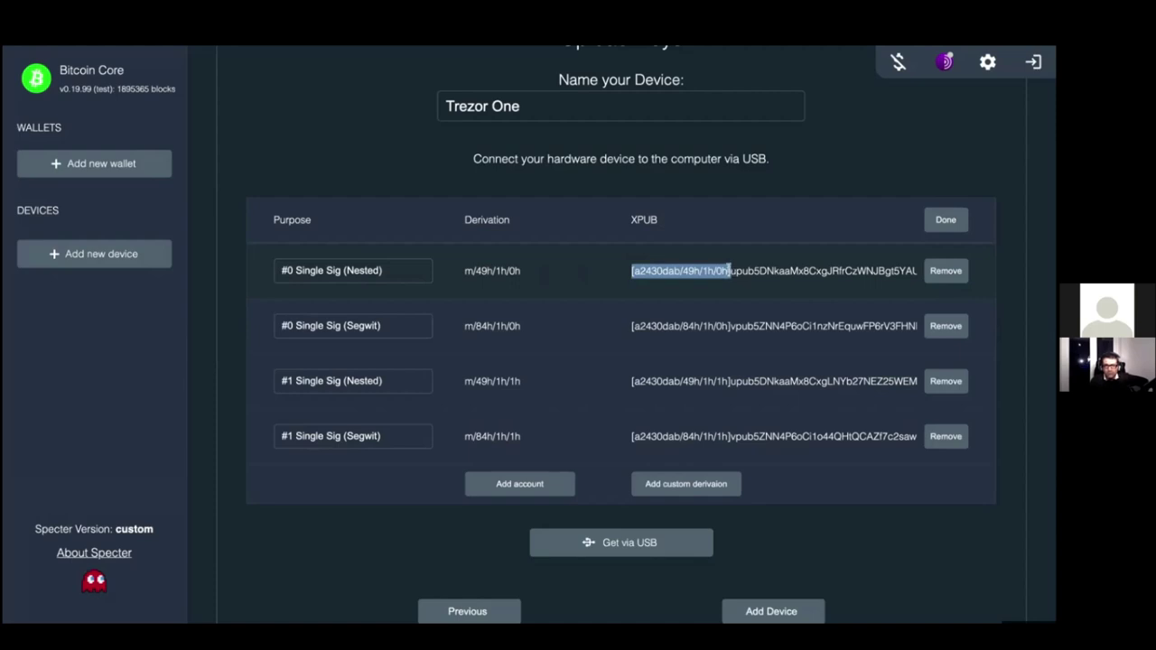
pyautogui.doubleClick(740, 271)
pyautogui.hscroll(5, 741, 276)
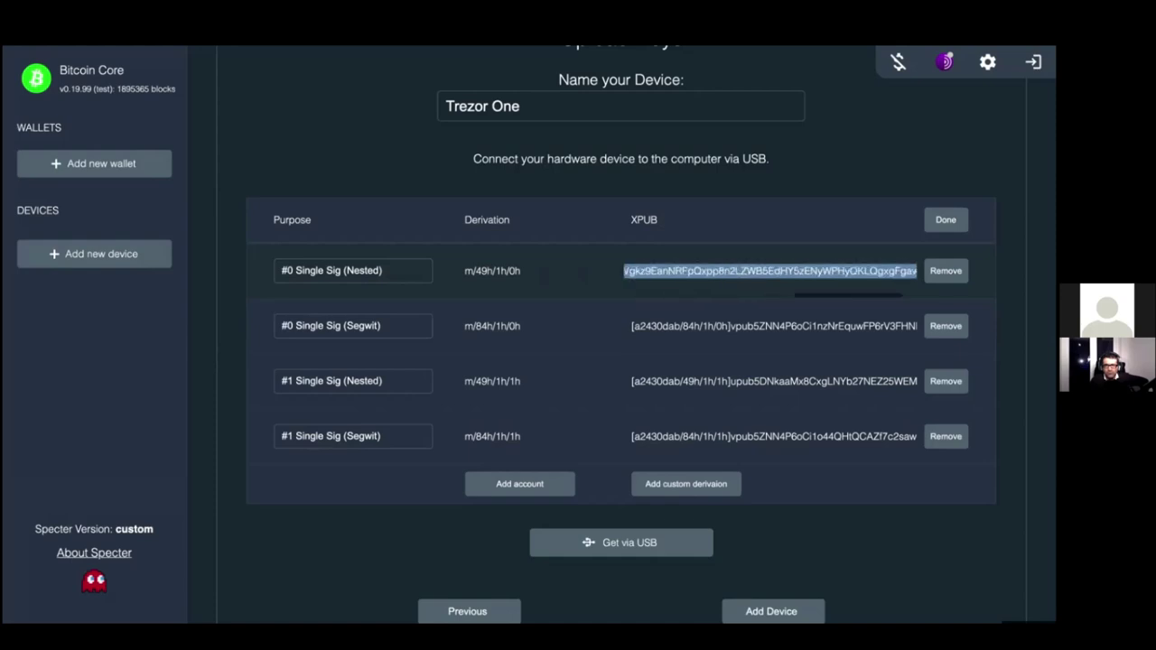
pyautogui.hscroll(-5, 741, 277)
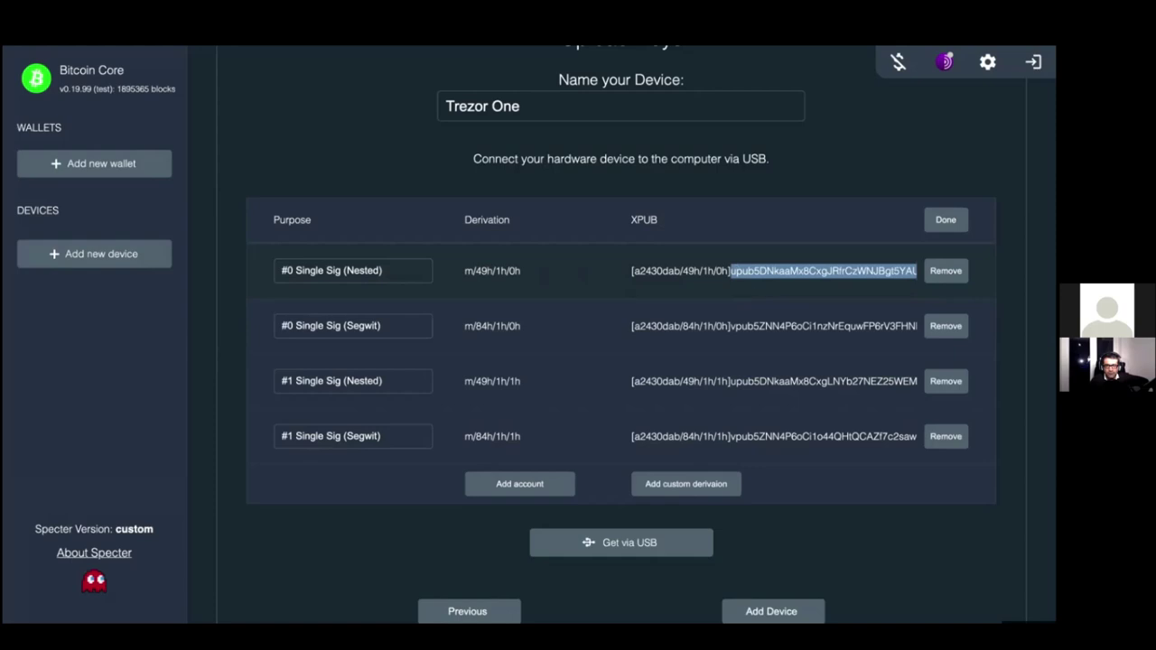
pyautogui.click(736, 271)
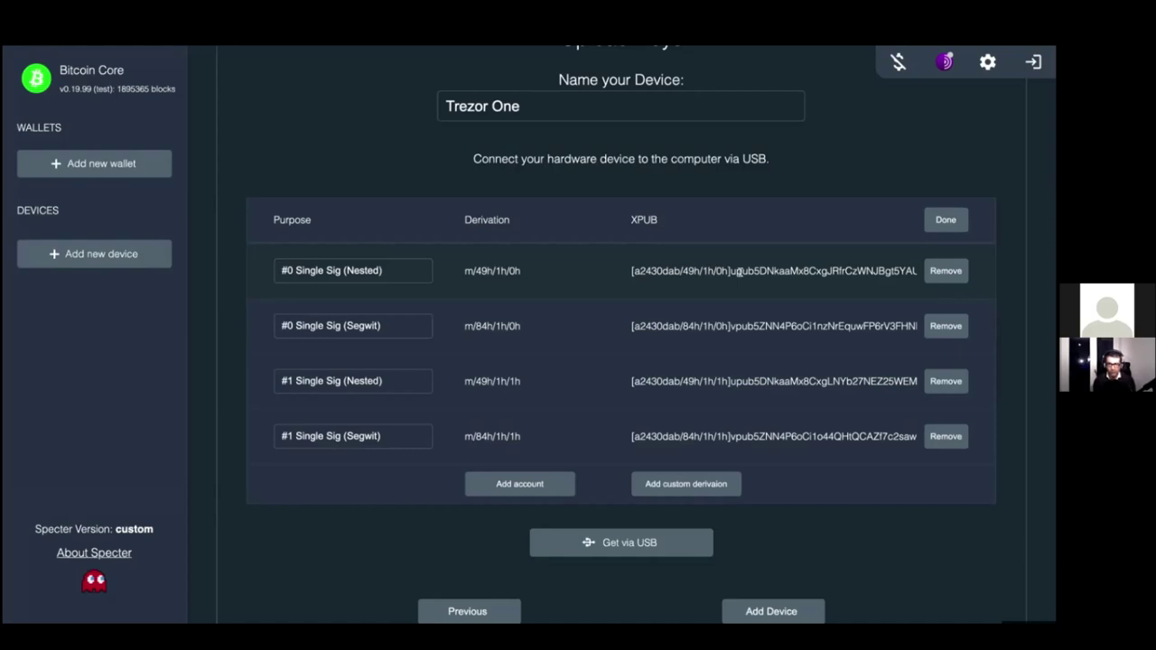
pyautogui.hscroll(3, 774, 271)
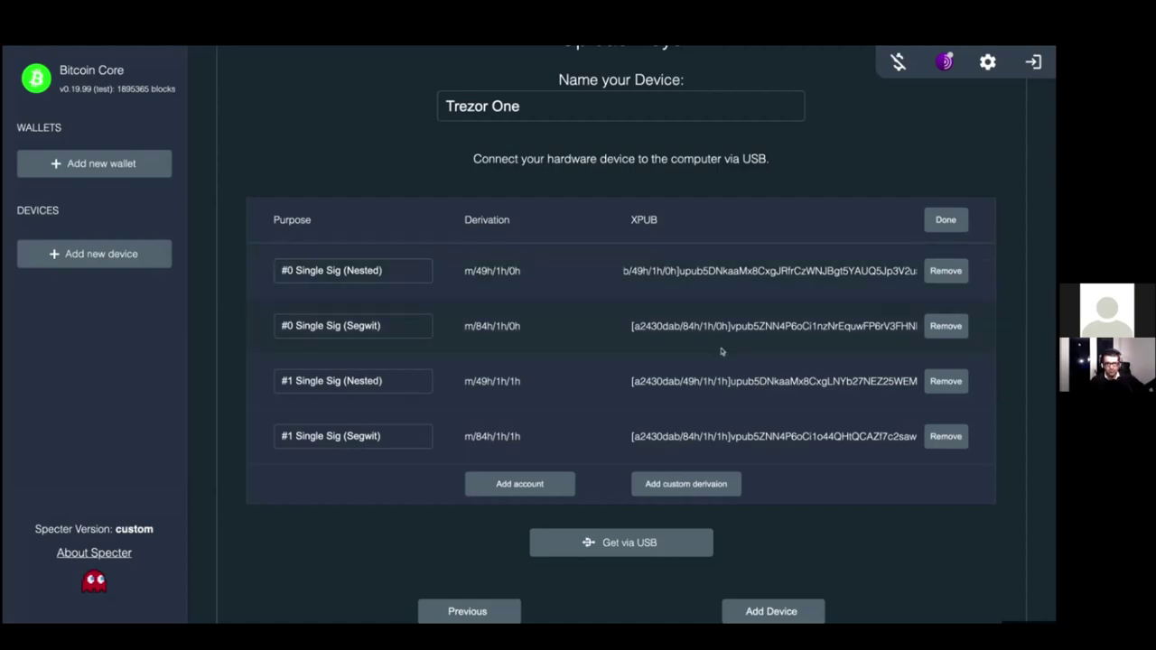
# Add the Trezor One device with its four keys, dismissing the follow-up dialog and success notification without creating a wallet
pyautogui.scroll(-1, 723, 351)
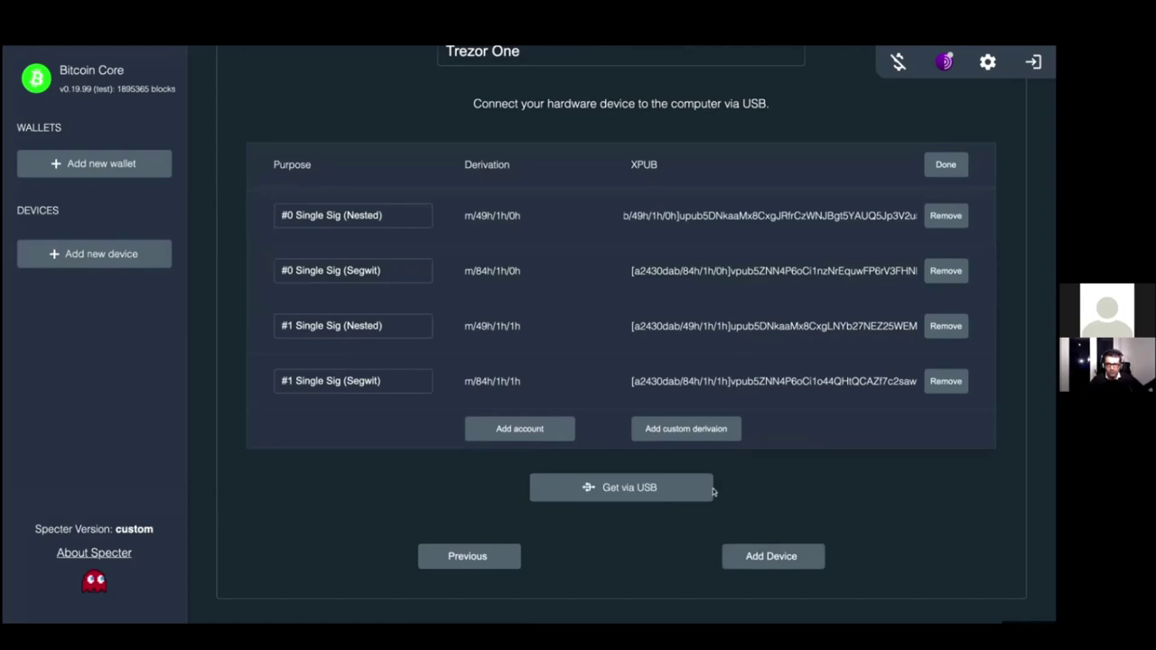
pyautogui.click(784, 562)
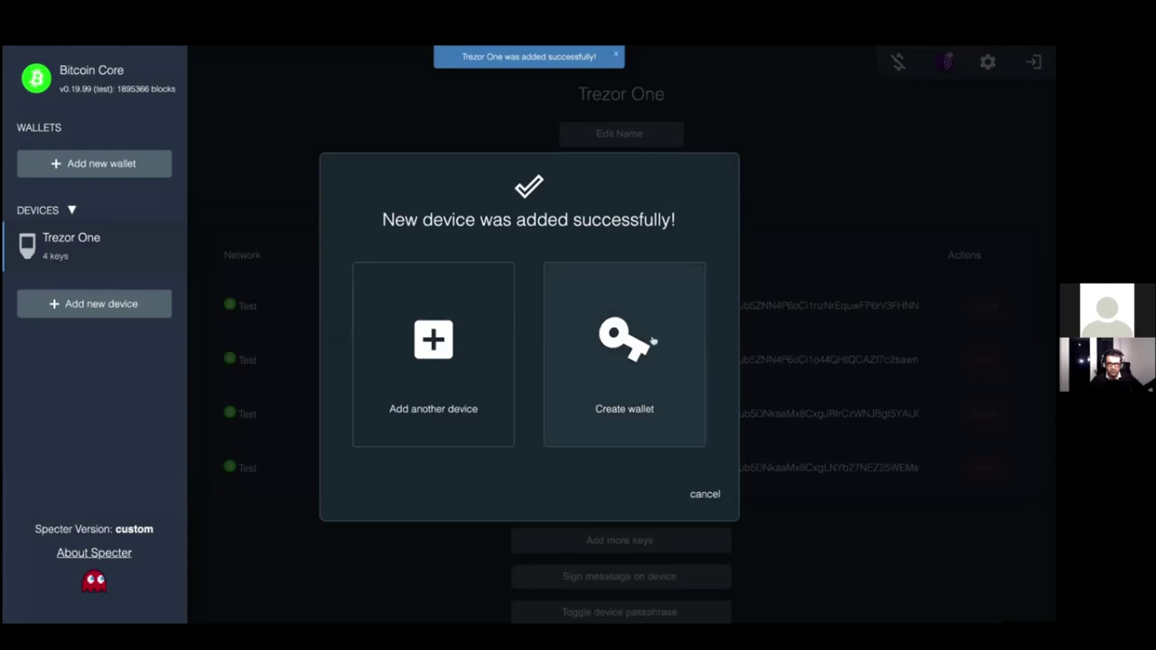
pyautogui.click(784, 351)
pyautogui.scroll(-2, 784, 352)
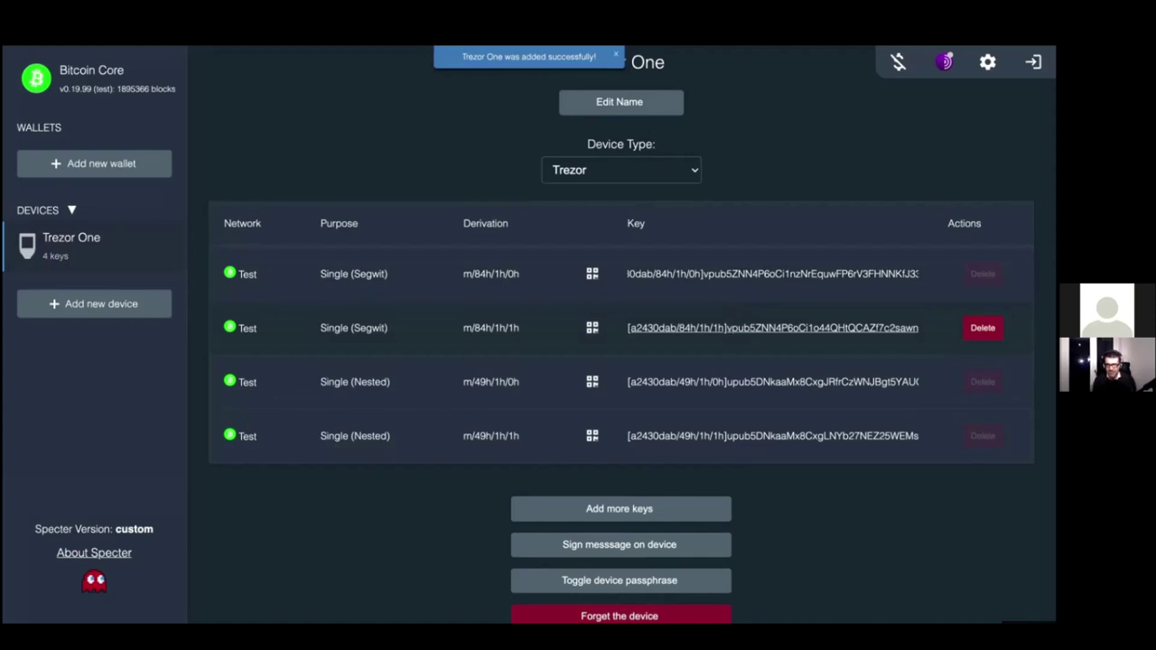
pyautogui.scroll(-1, 723, 308)
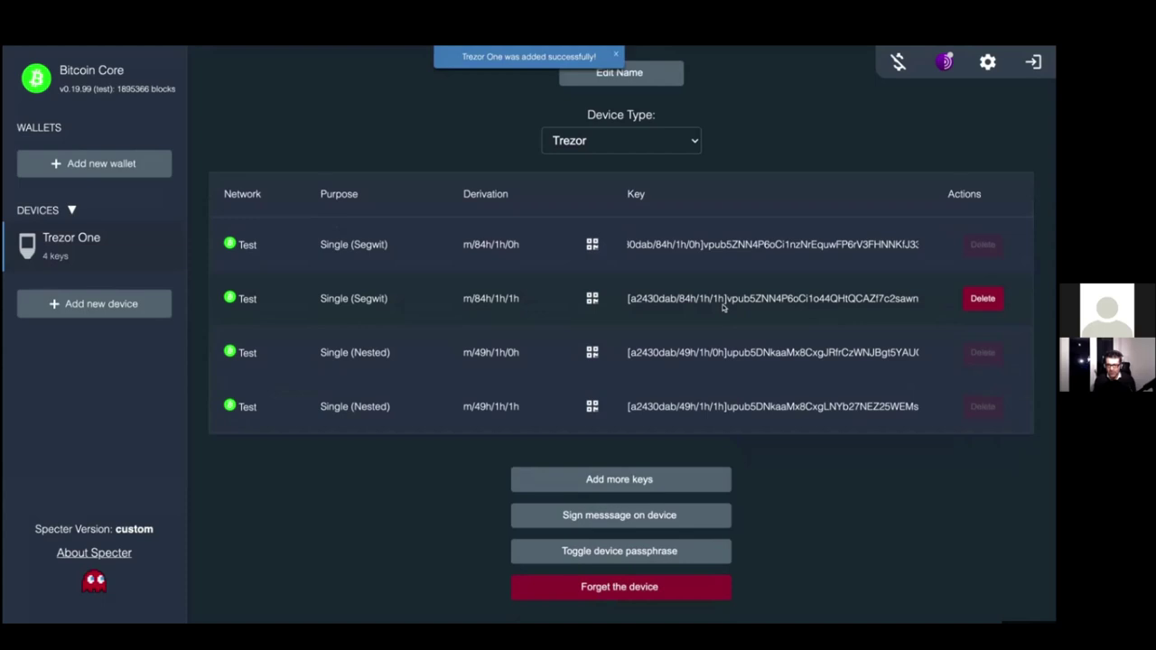
pyautogui.click(617, 56)
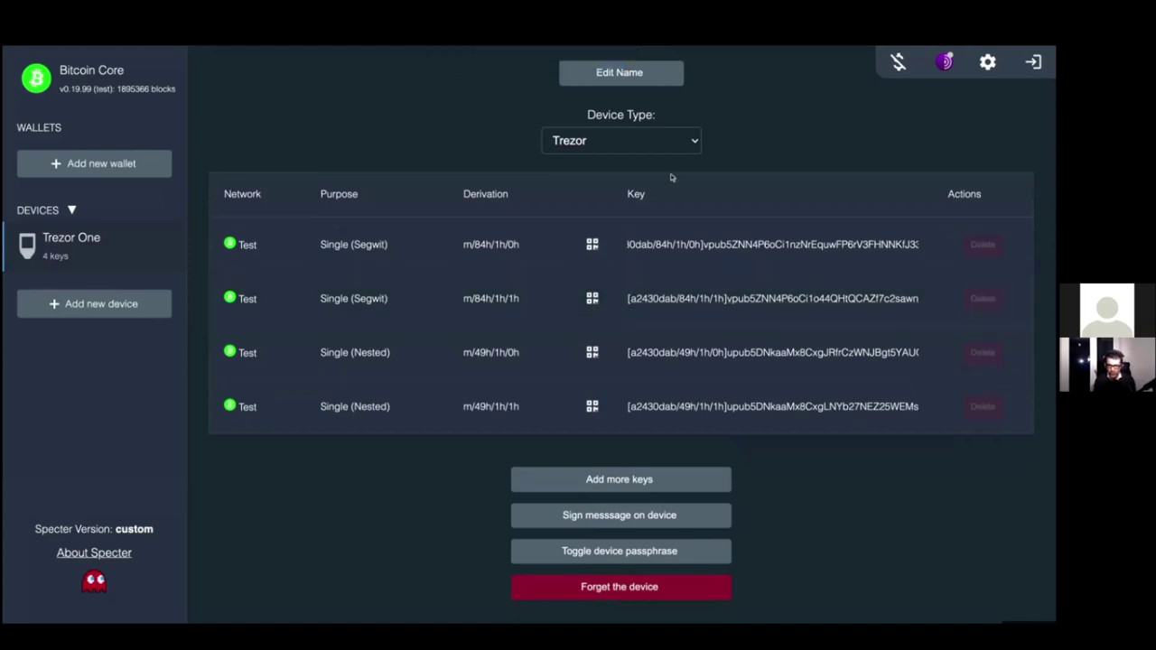
# View the QR code of the m/84h/1h/0h Segwit key without its derivation path, compare it with and without SLIP-132, and close it
pyautogui.scroll(2, 673, 176)
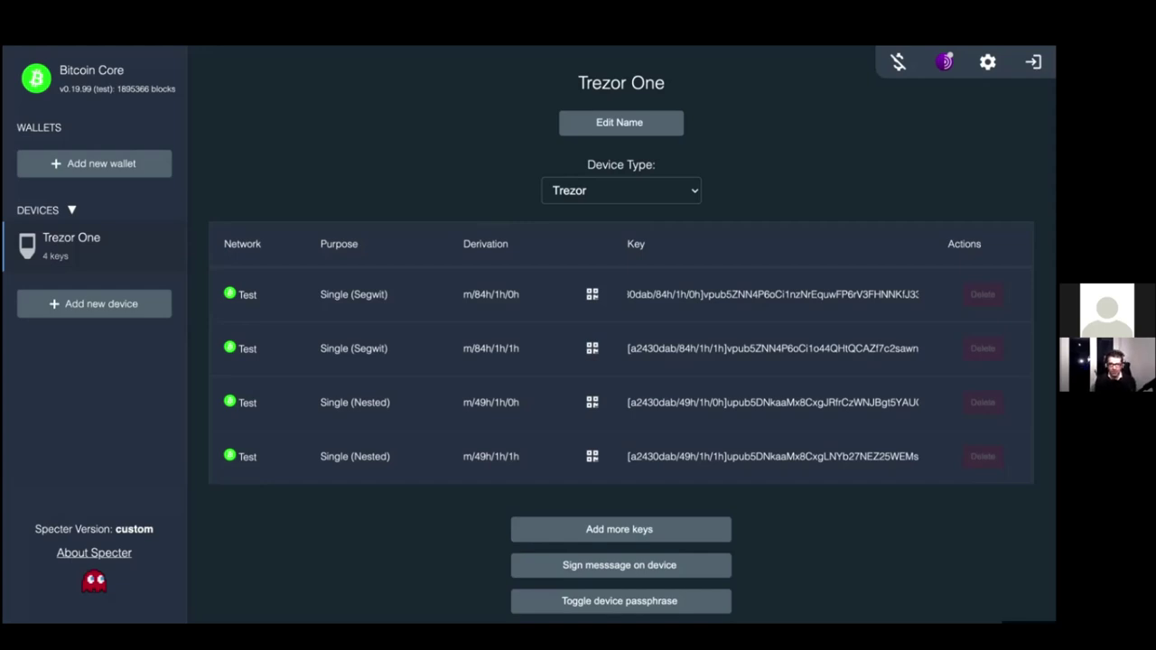
pyautogui.click(591, 295)
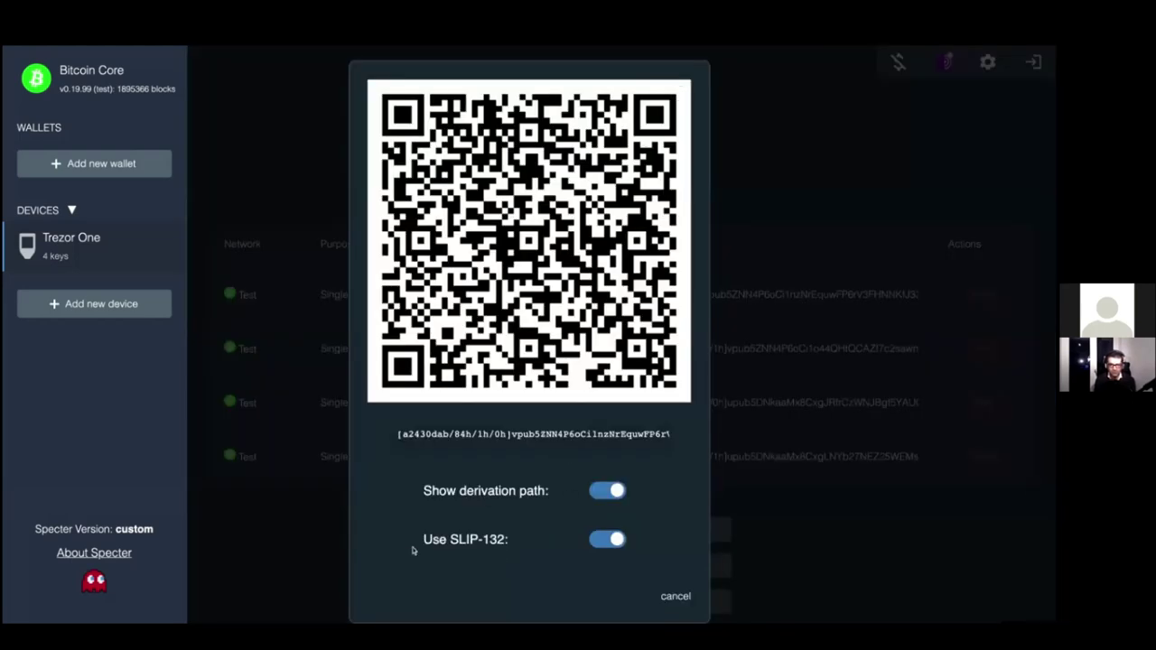
pyautogui.click(600, 495)
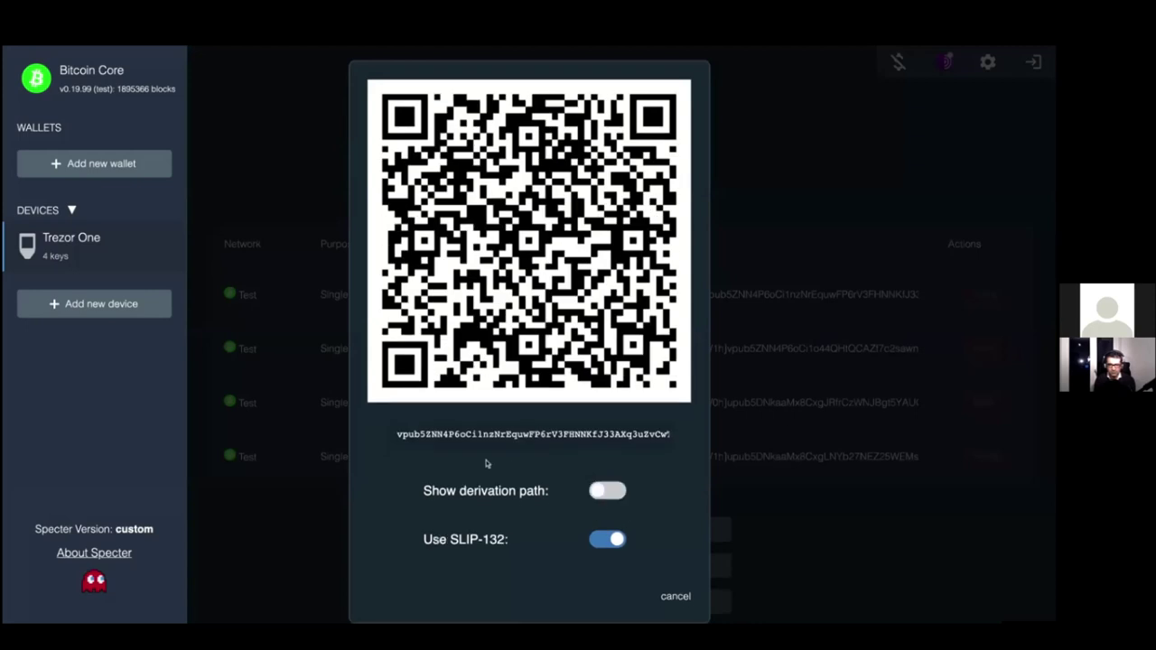
pyautogui.click(596, 542)
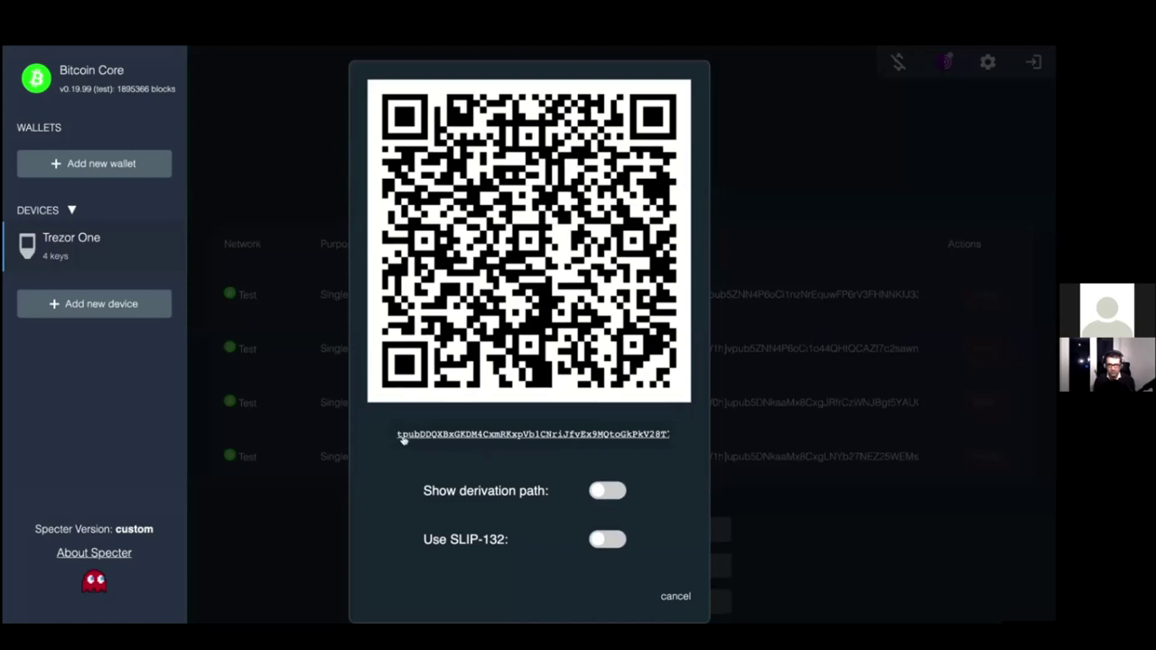
pyautogui.click(596, 547)
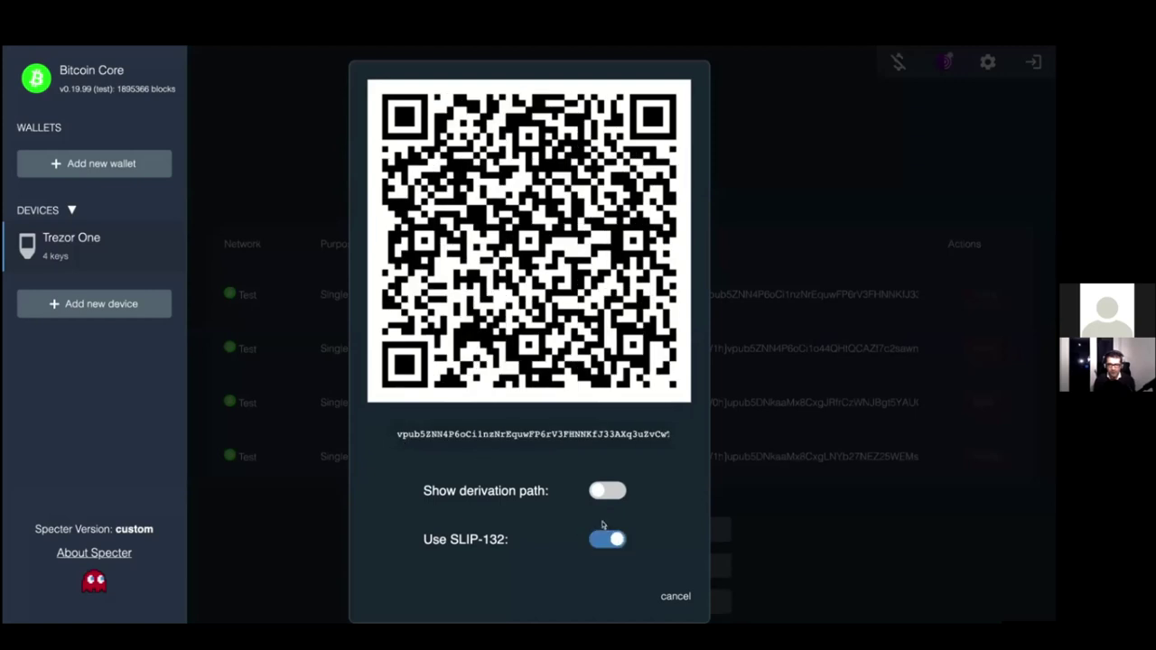
pyautogui.click(774, 468)
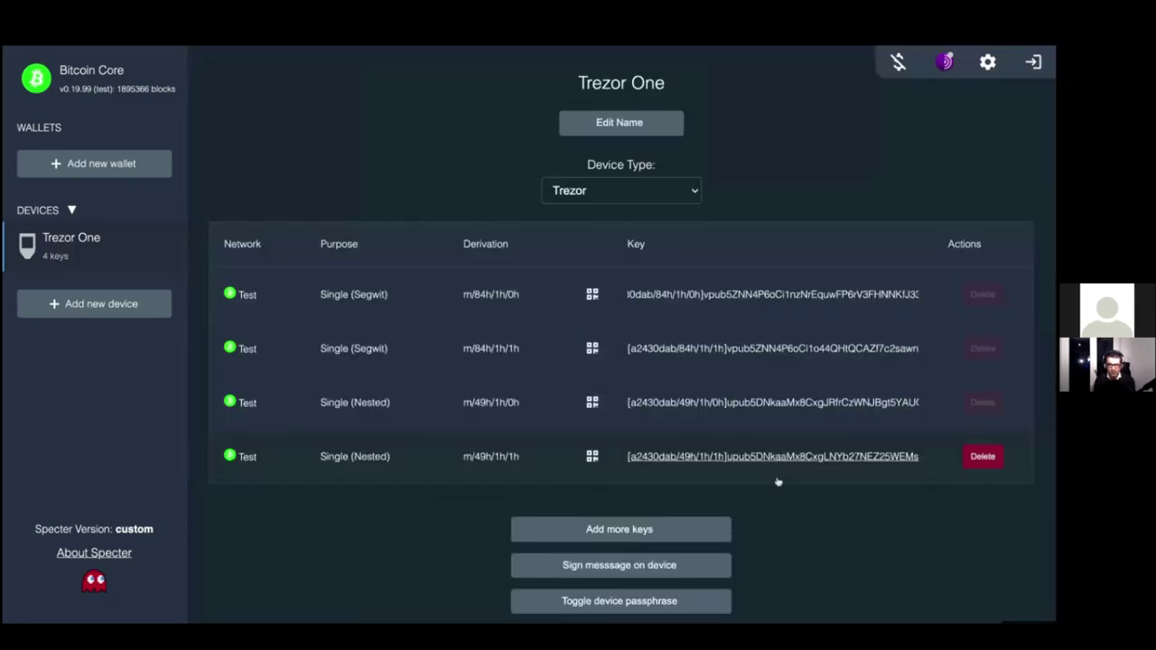
# Reopen the QR code of the m/84h/1h/0h Segwit key and compare its SLIP-132 and standard formats, leaving SLIP-132 off
pyautogui.scroll(-1, 778, 482)
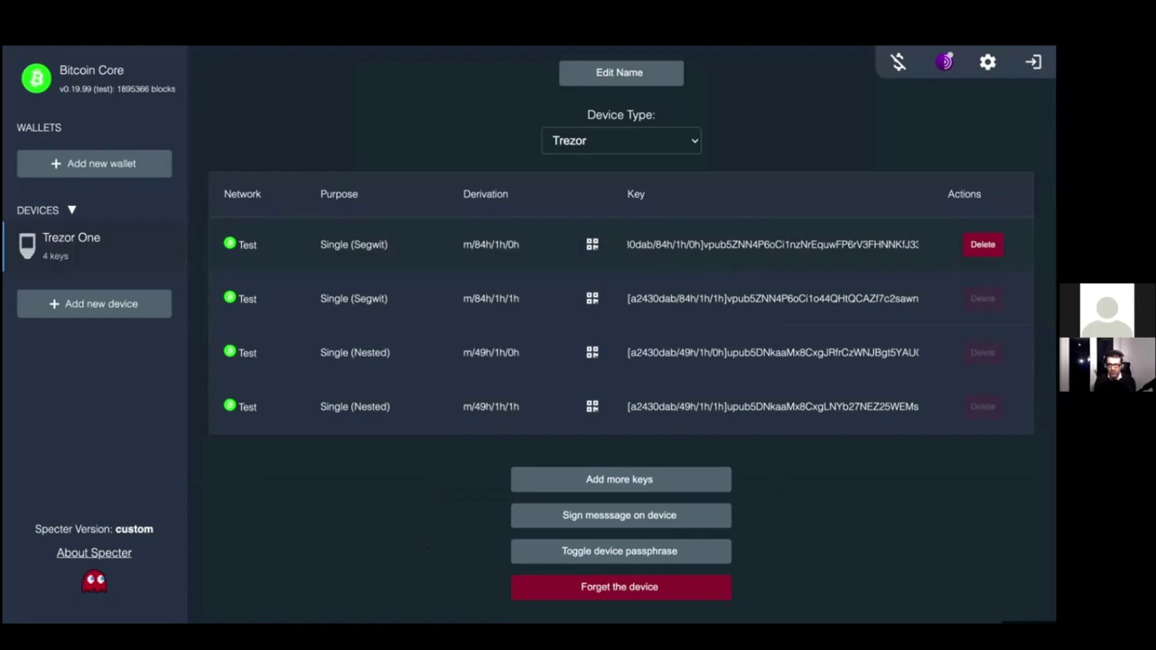
pyautogui.click(593, 245)
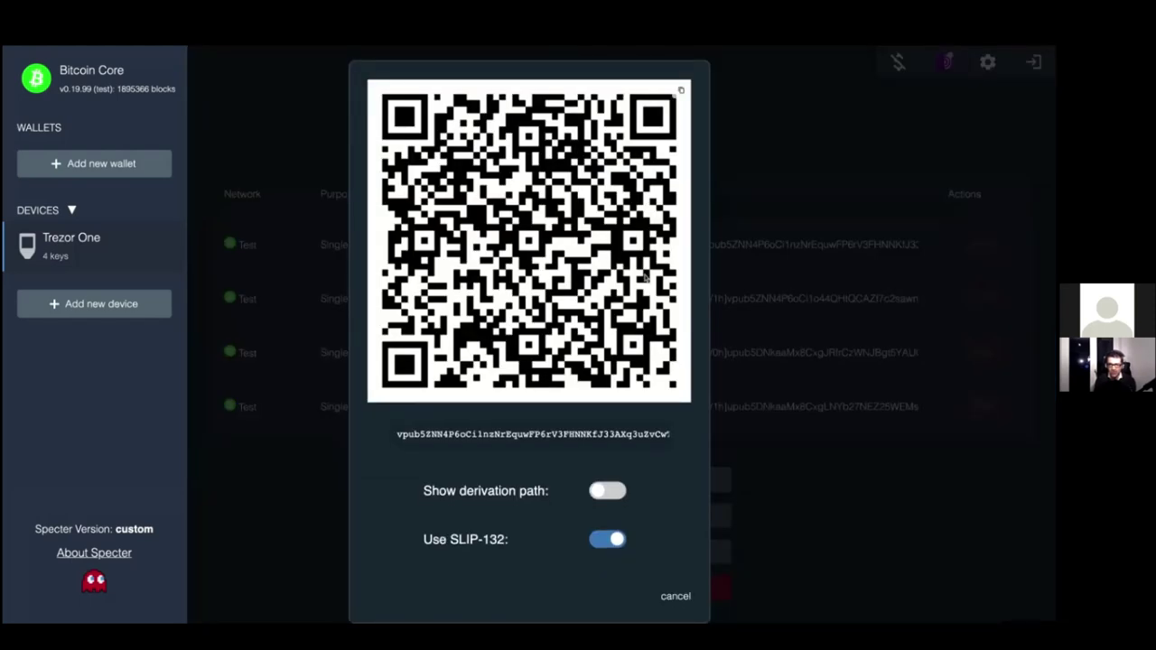
pyautogui.click(612, 539)
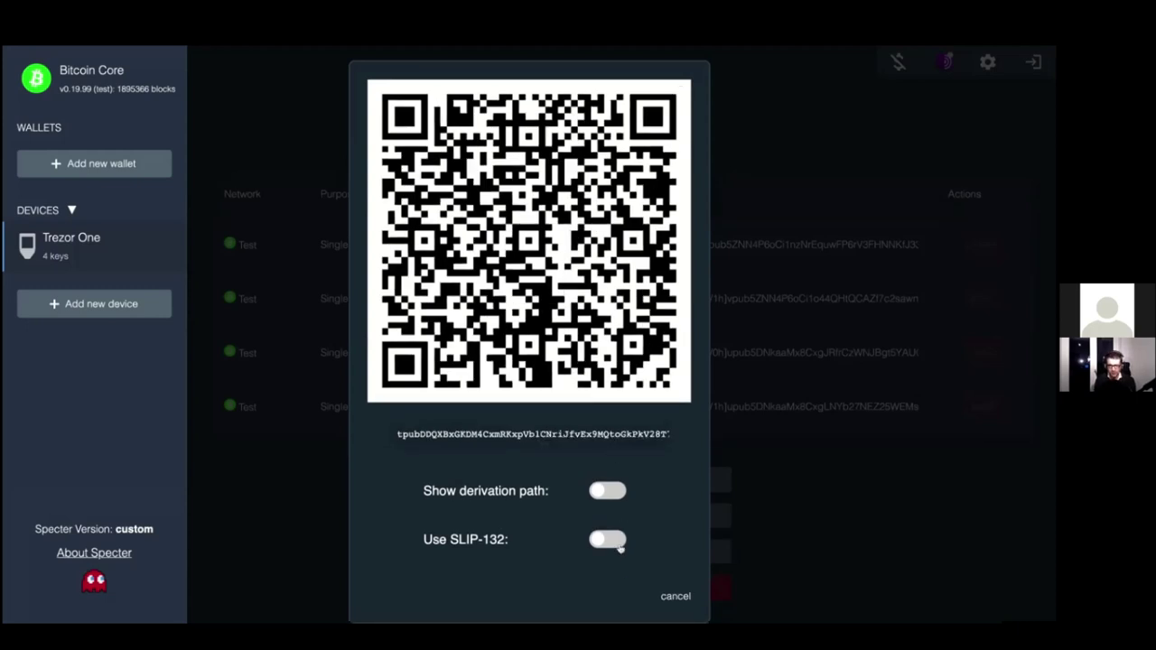
pyautogui.click(620, 547)
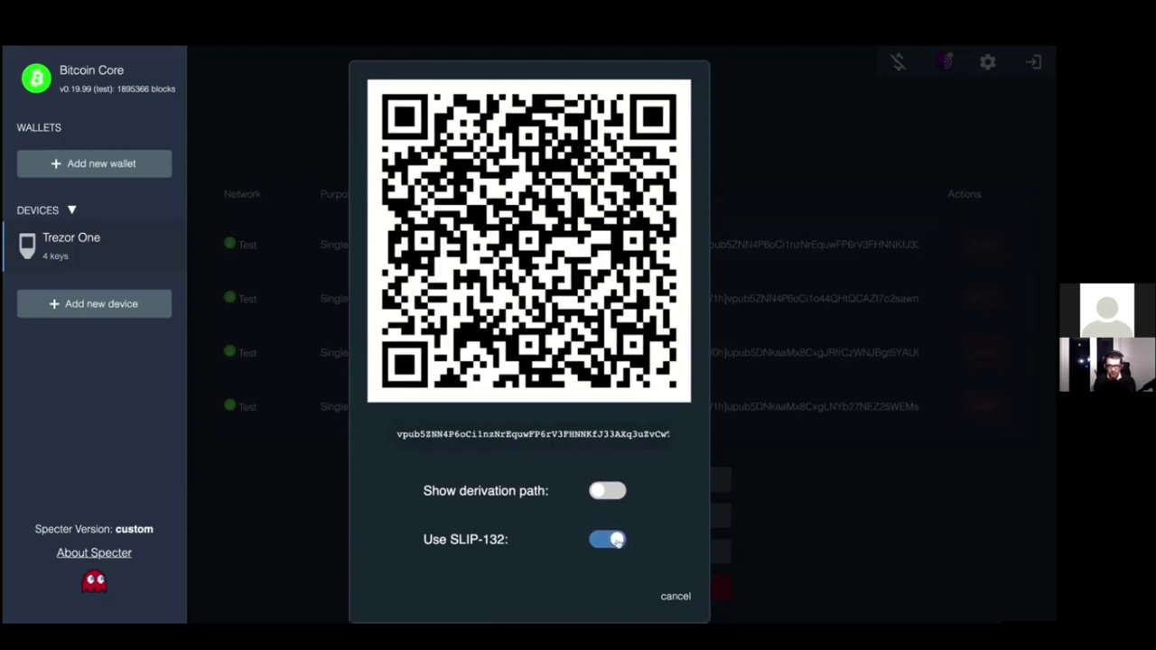
pyautogui.click(619, 542)
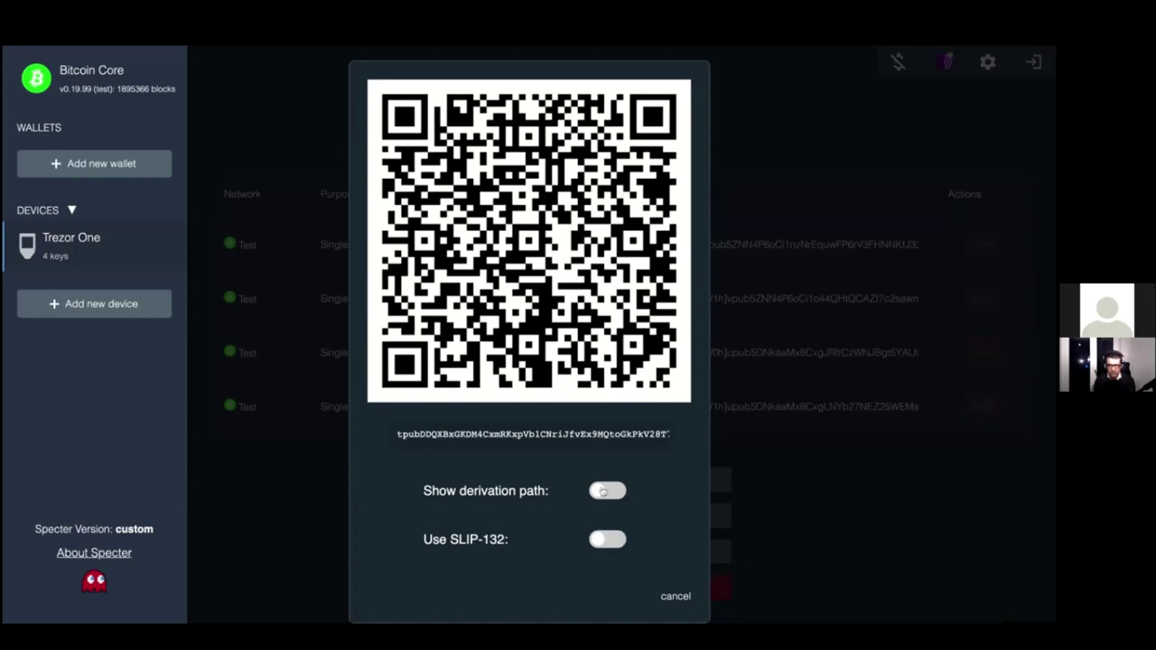
# Compare the m/84h/1h/0h key's QR code with its derivation path shown and hidden, then in SLIP-132 format, and close it
pyautogui.click(604, 490)
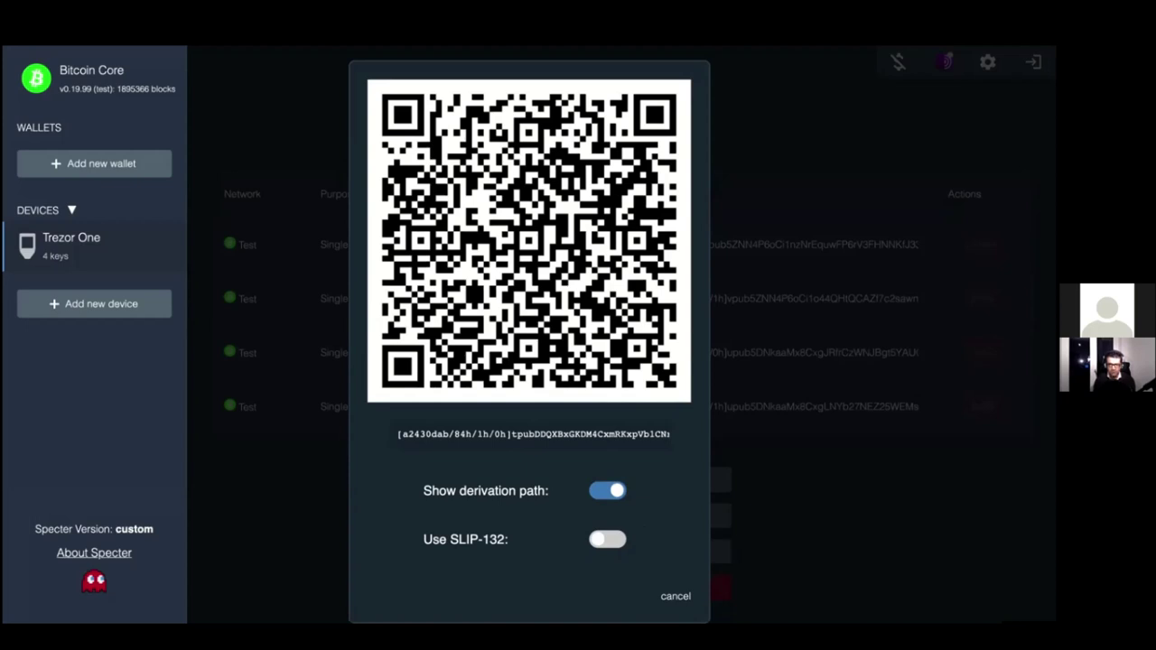
pyautogui.click(615, 496)
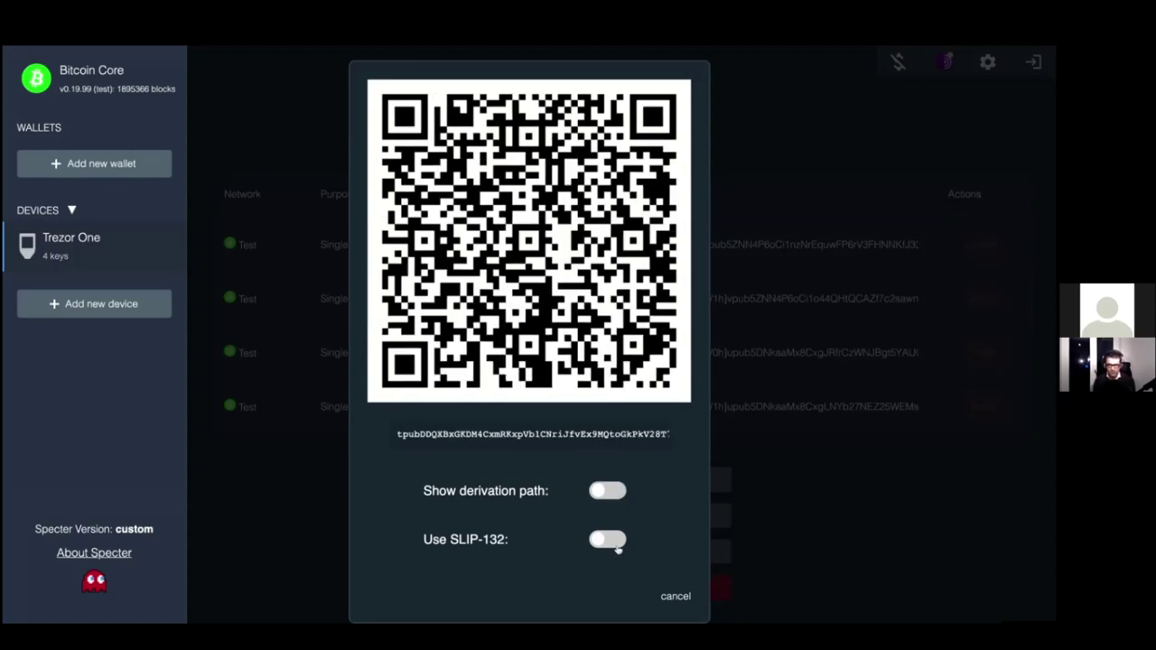
pyautogui.click(620, 542)
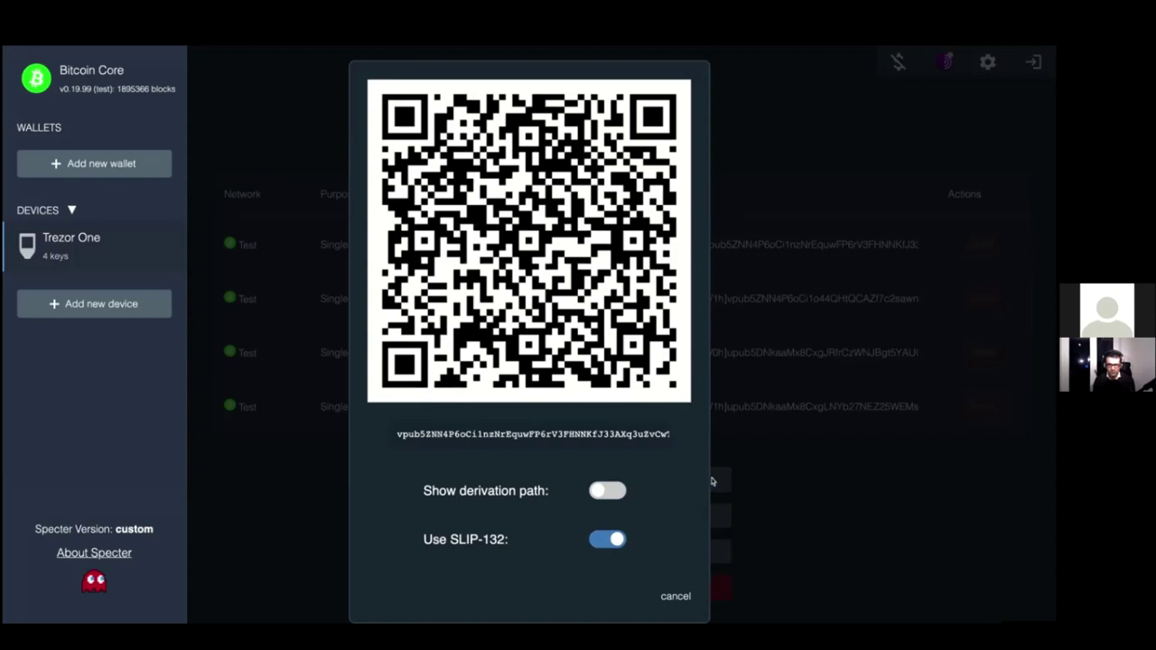
pyautogui.click(724, 371)
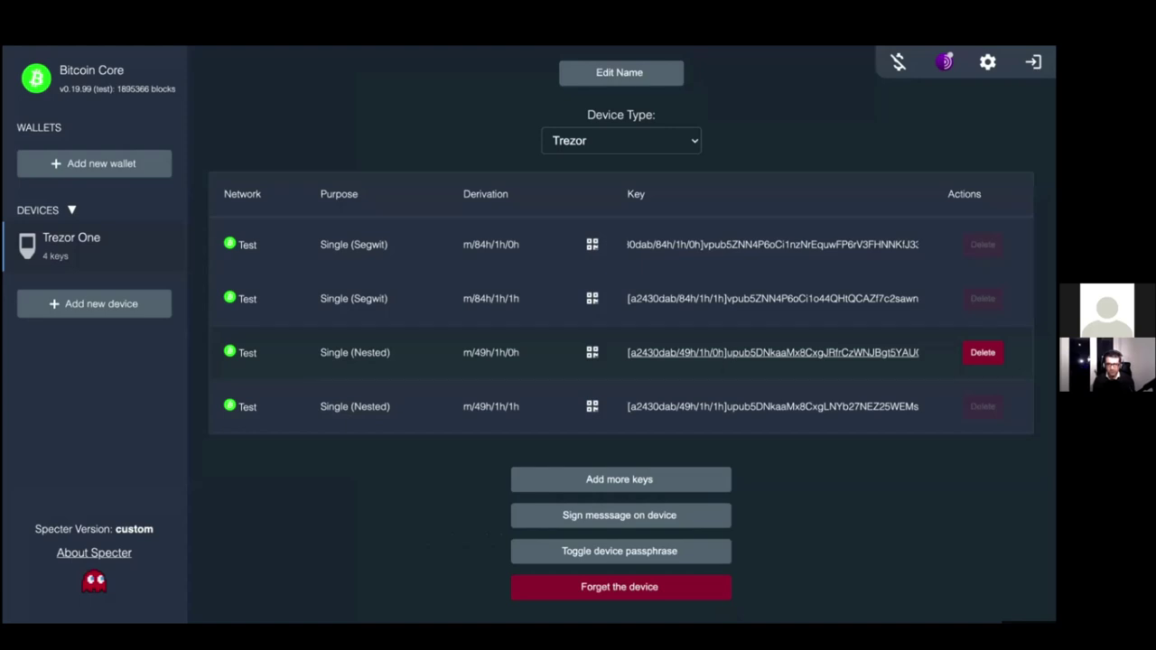
# Start a new single key wallet that uses the Trezor One device
pyautogui.click(155, 164)
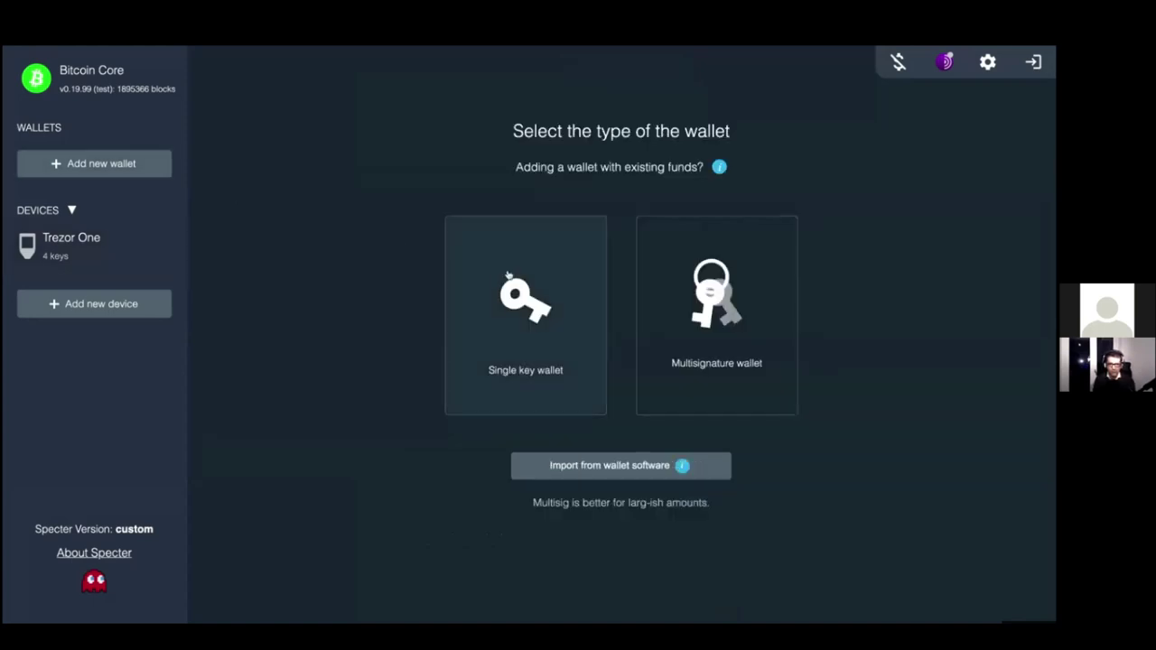
pyautogui.click(509, 275)
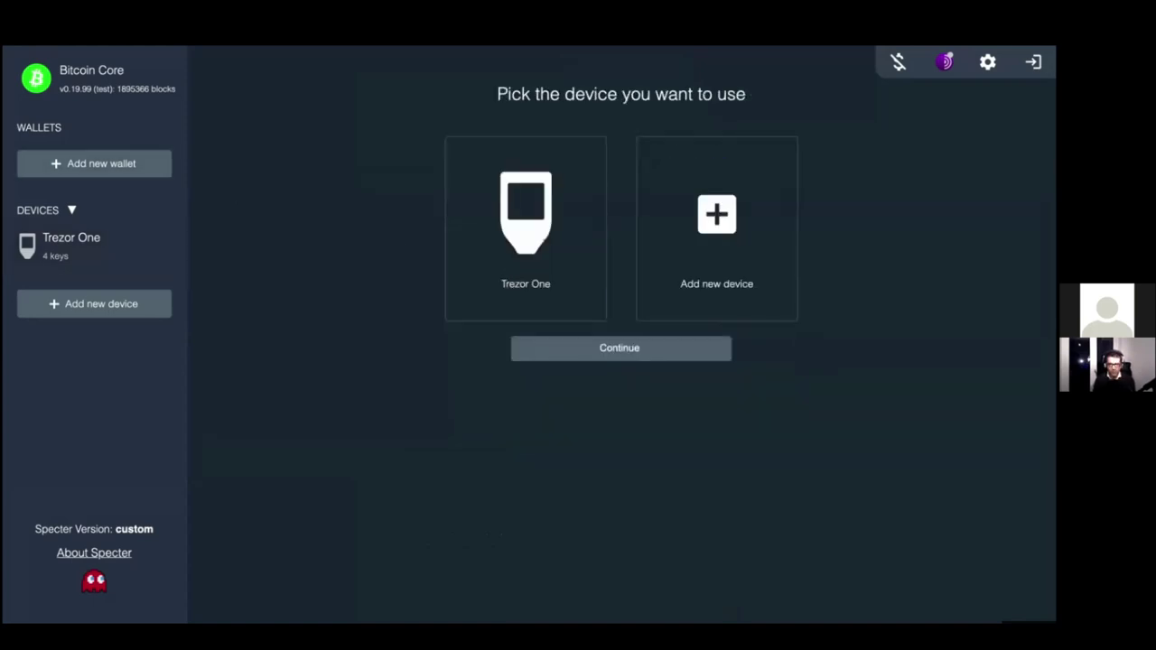
pyautogui.click(541, 264)
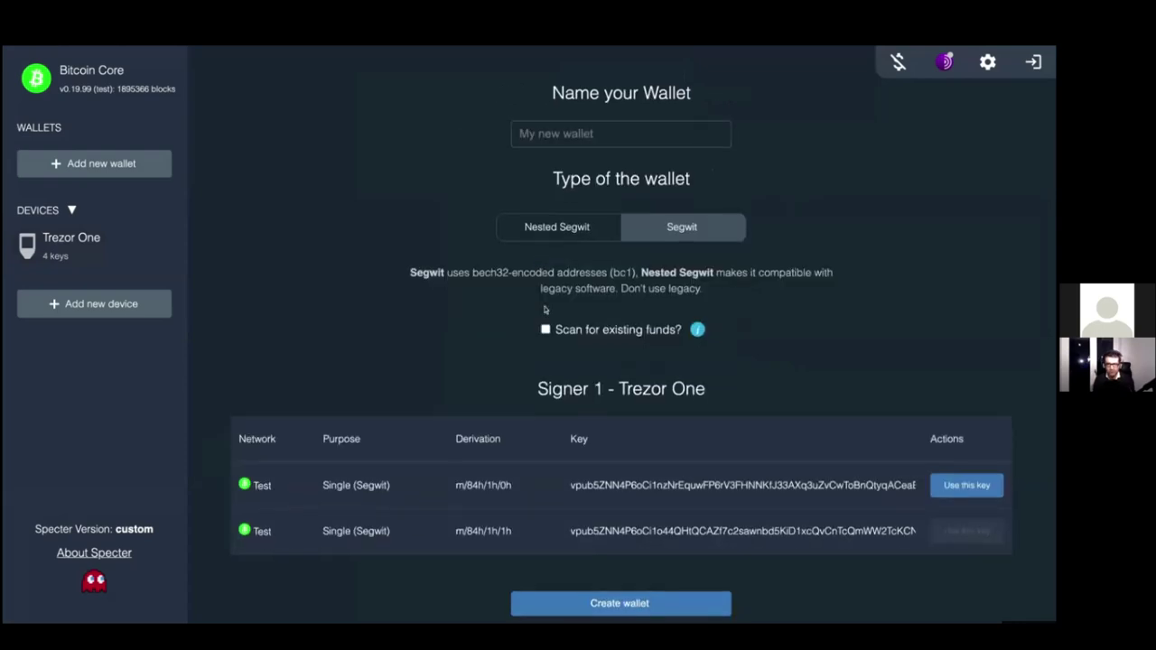
# Examine the last derivation index of the two Segwit keys listed for the Trezor One signer
pyautogui.scroll(-1, 545, 308)
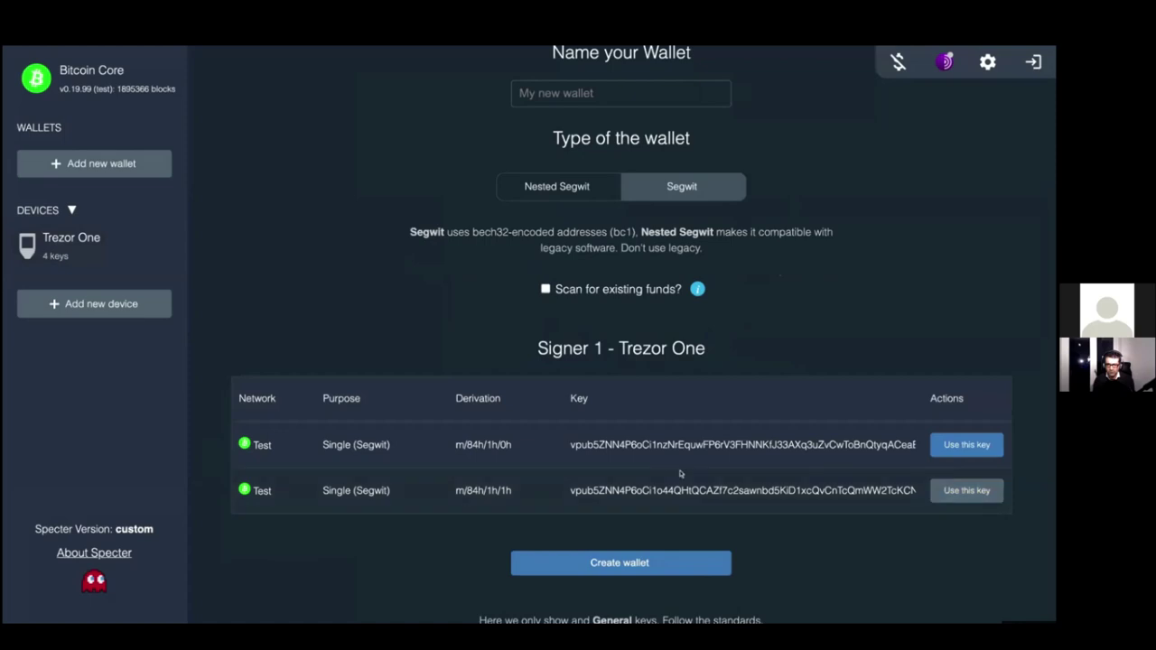
pyautogui.moveTo(688, 488)
pyautogui.doubleClick(506, 445)
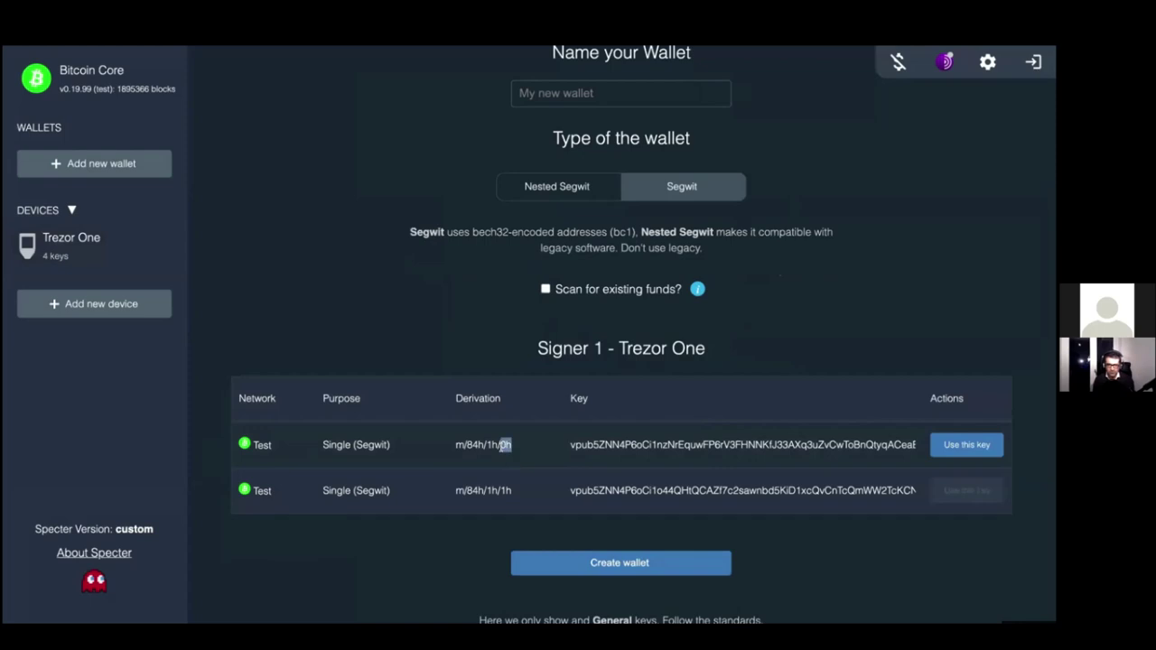
pyautogui.click(506, 488)
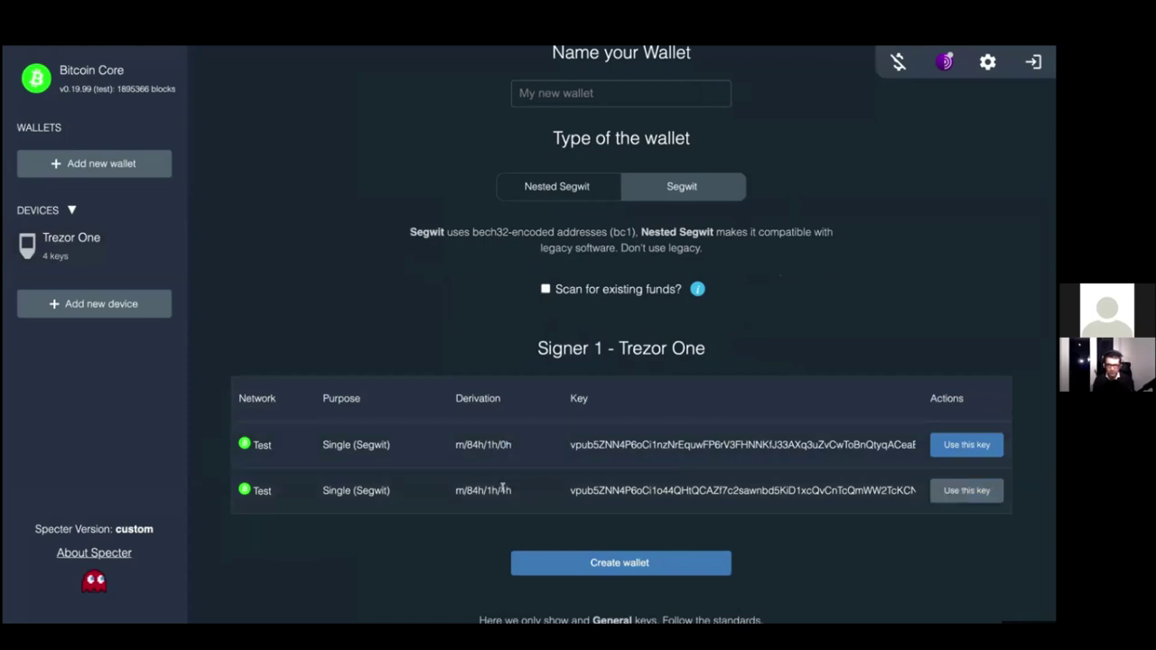
pyautogui.click(513, 489)
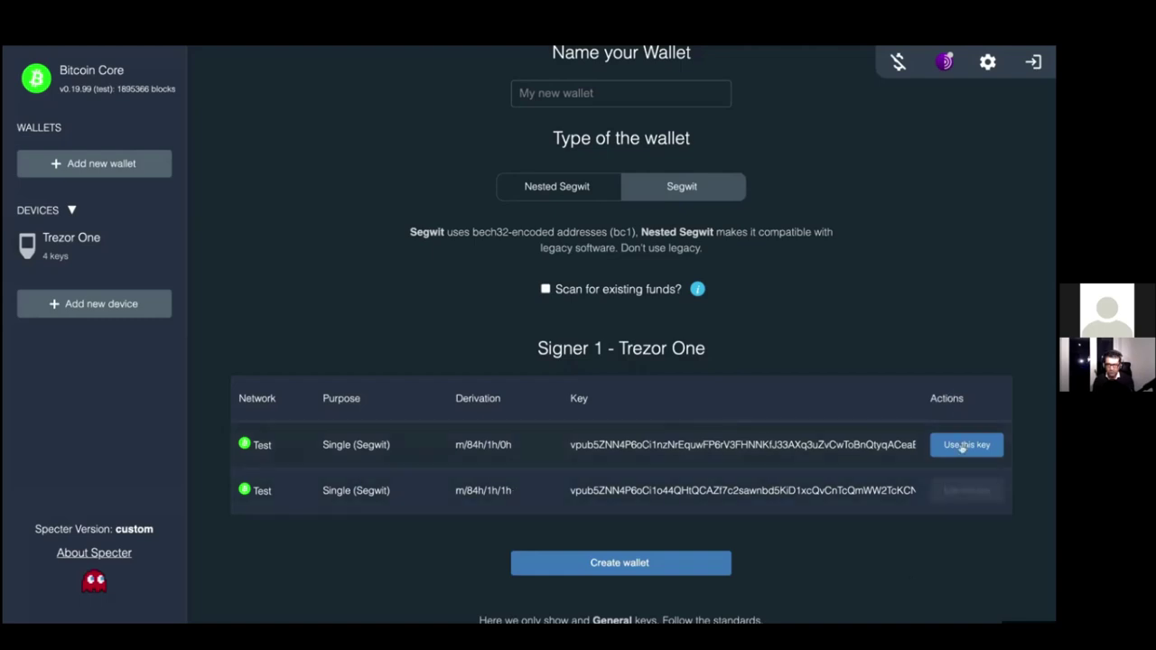
# Compare the signer keys offered for the Nested Segwit and Segwit wallet types, returning to Segwit
pyautogui.scroll(1, 958, 442)
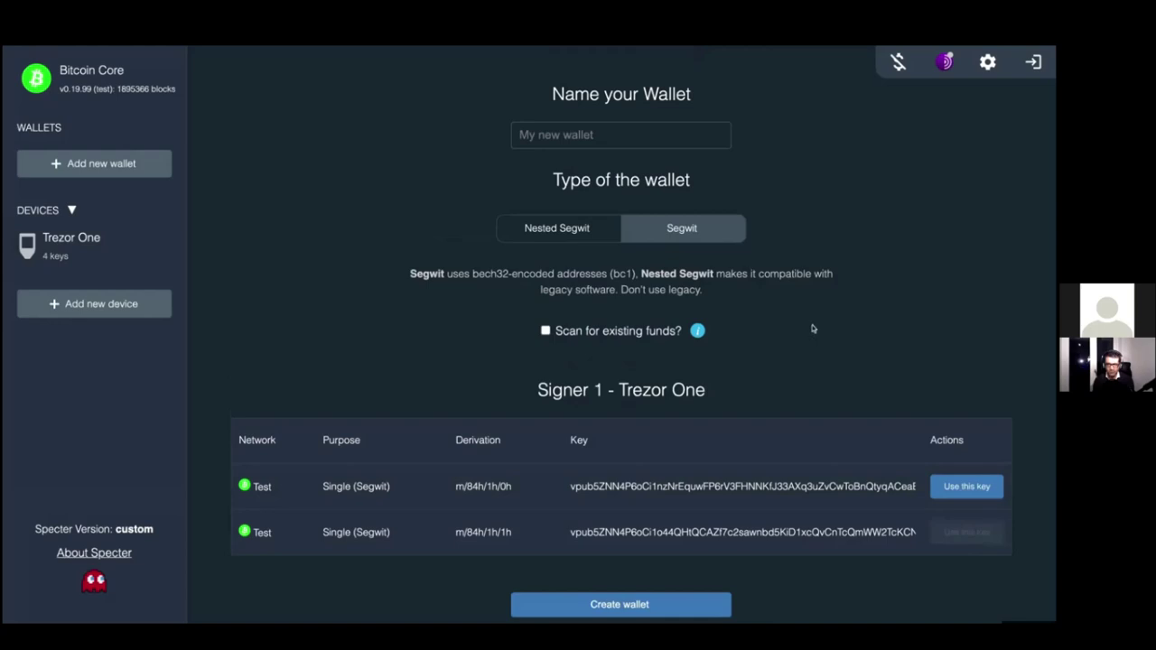
pyautogui.click(565, 232)
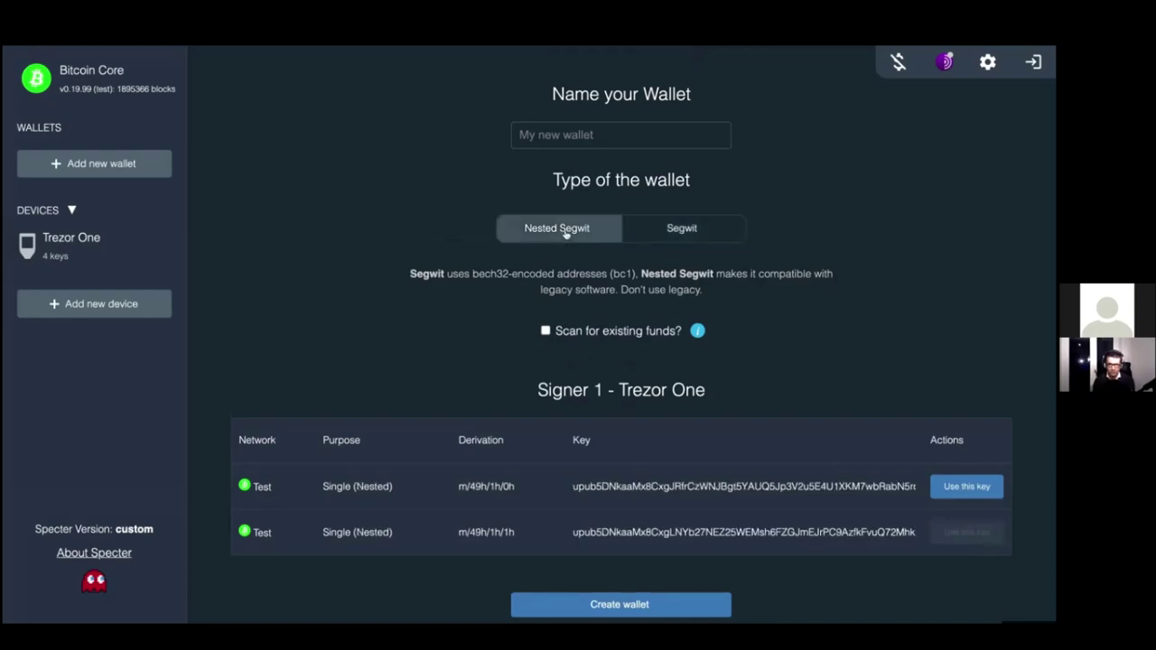
pyautogui.click(677, 230)
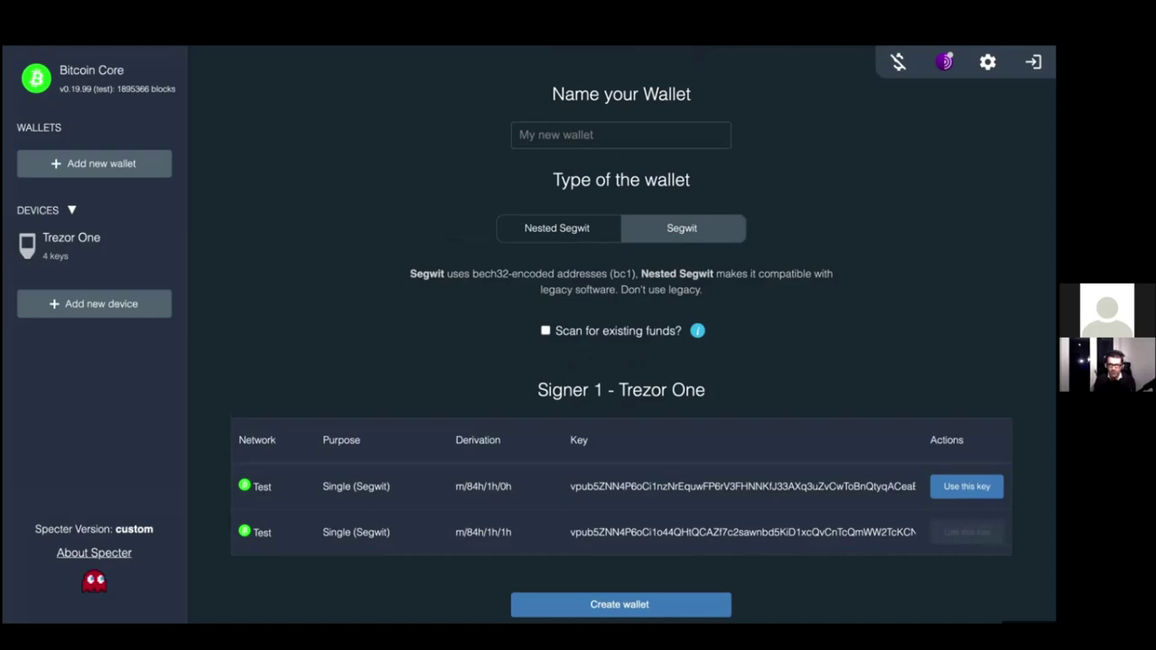
pyautogui.click(577, 235)
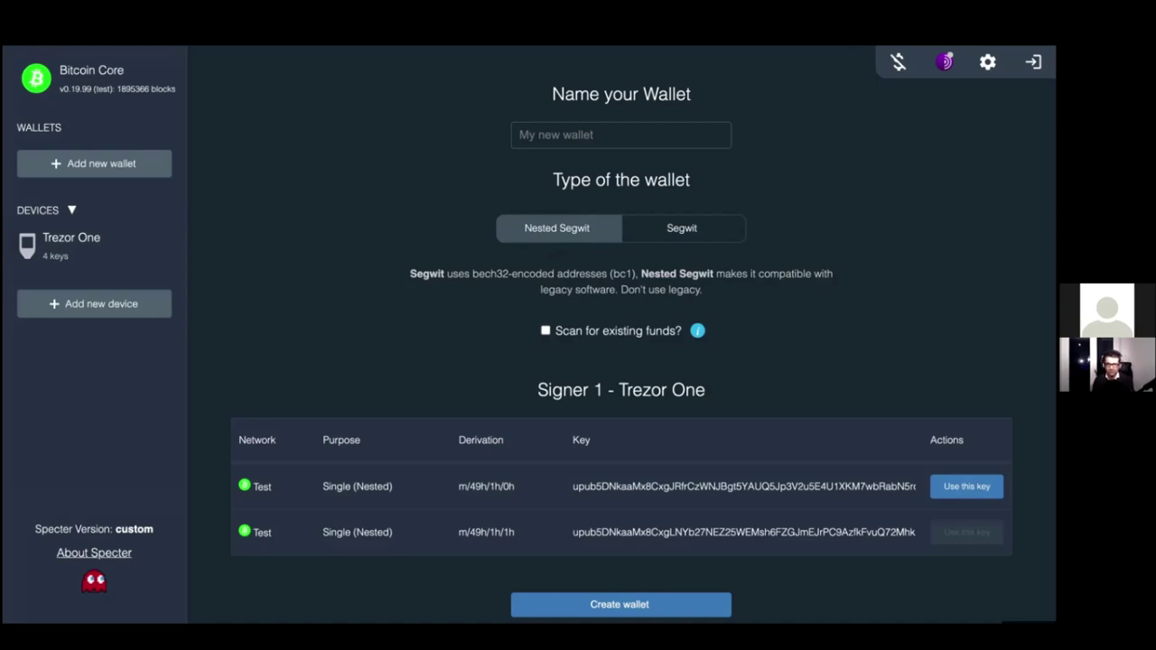
pyautogui.click(701, 228)
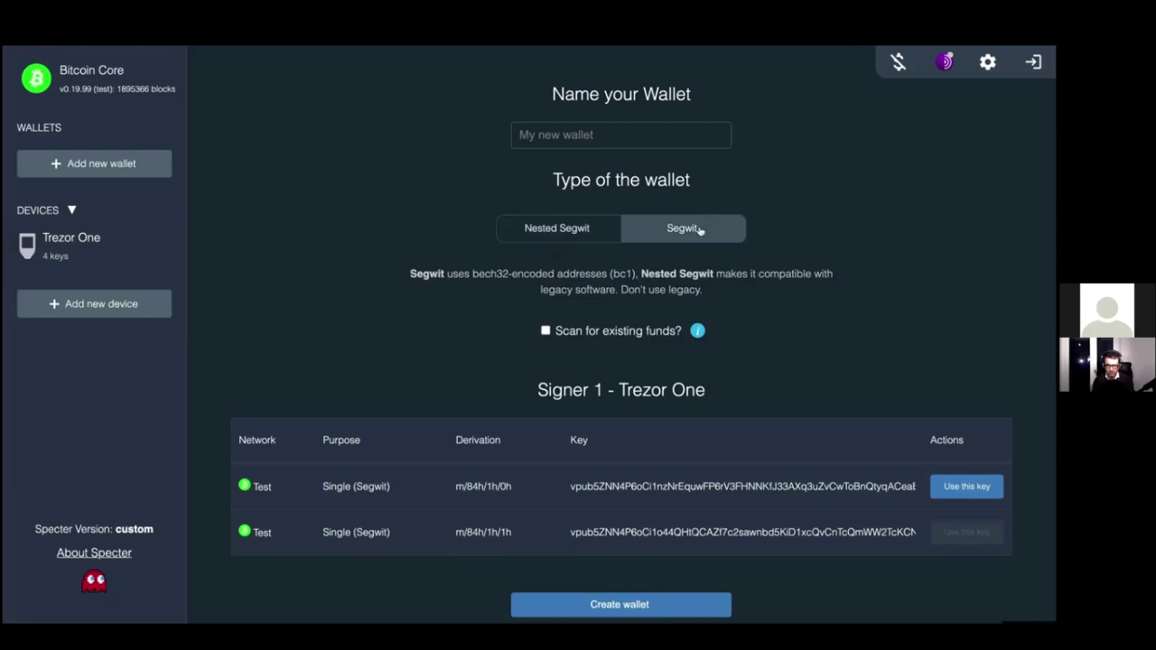
pyautogui.click(558, 229)
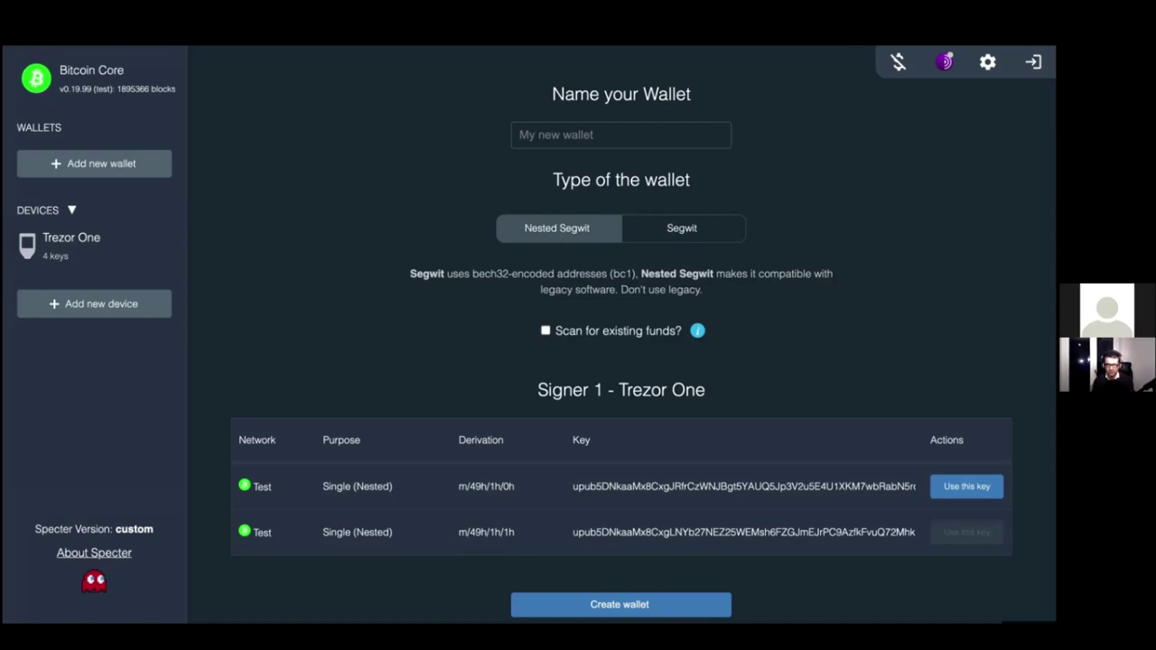
pyautogui.scroll(-1, 621, 362)
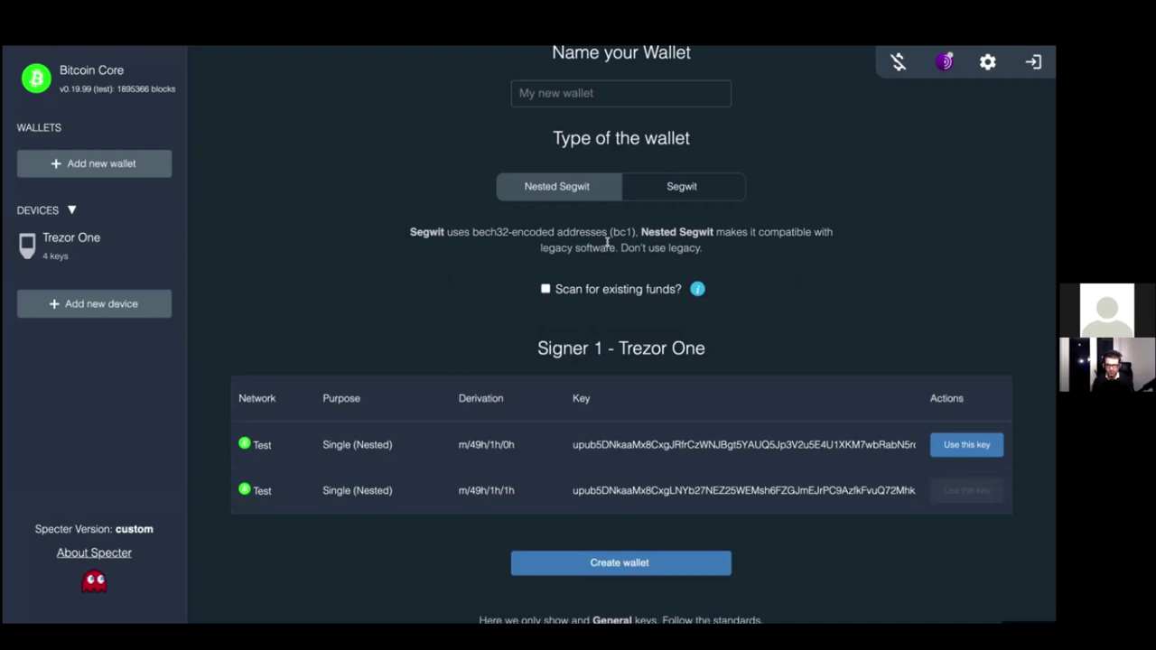
pyautogui.click(659, 197)
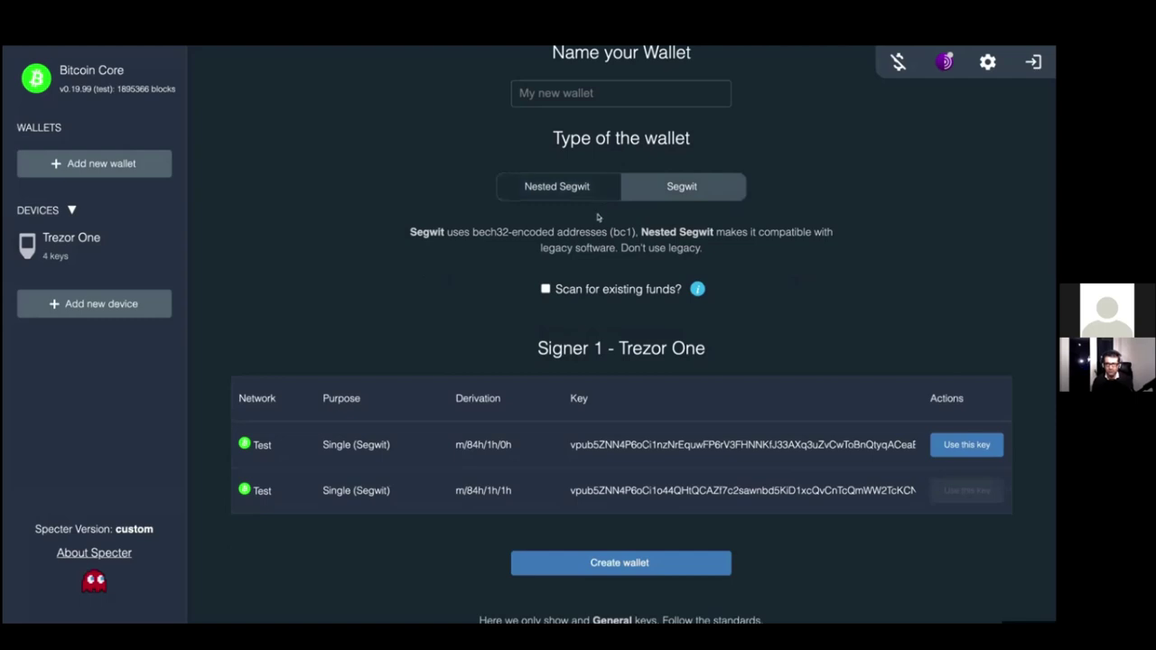
pyautogui.scroll(1, 597, 218)
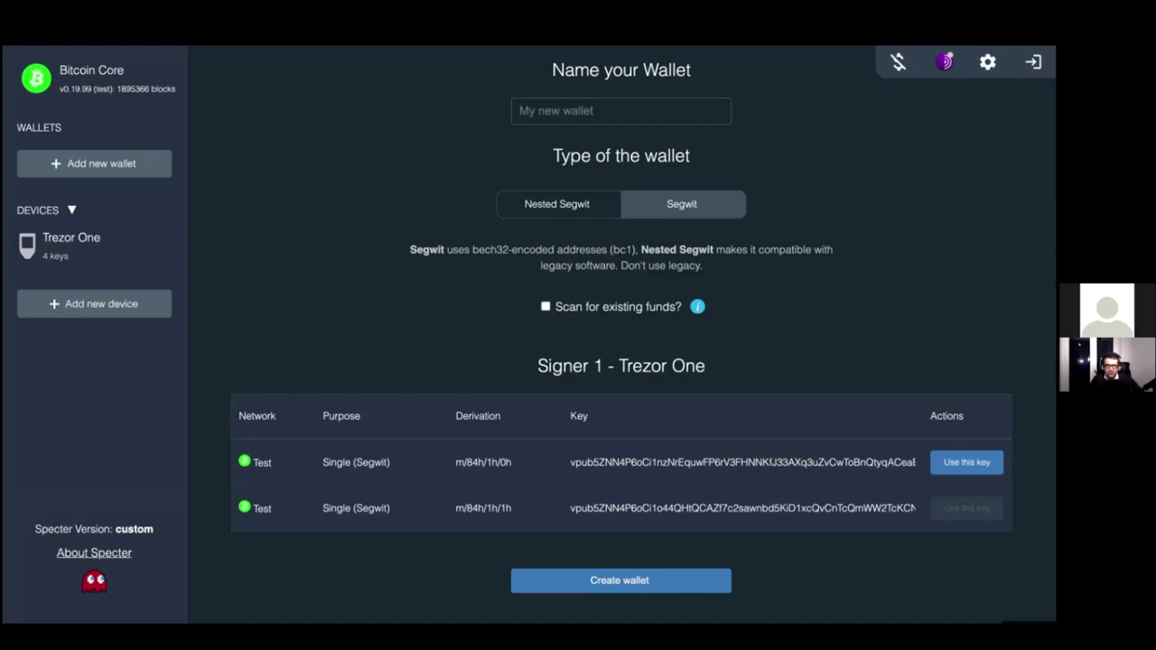
pyautogui.scroll(1, 658, 217)
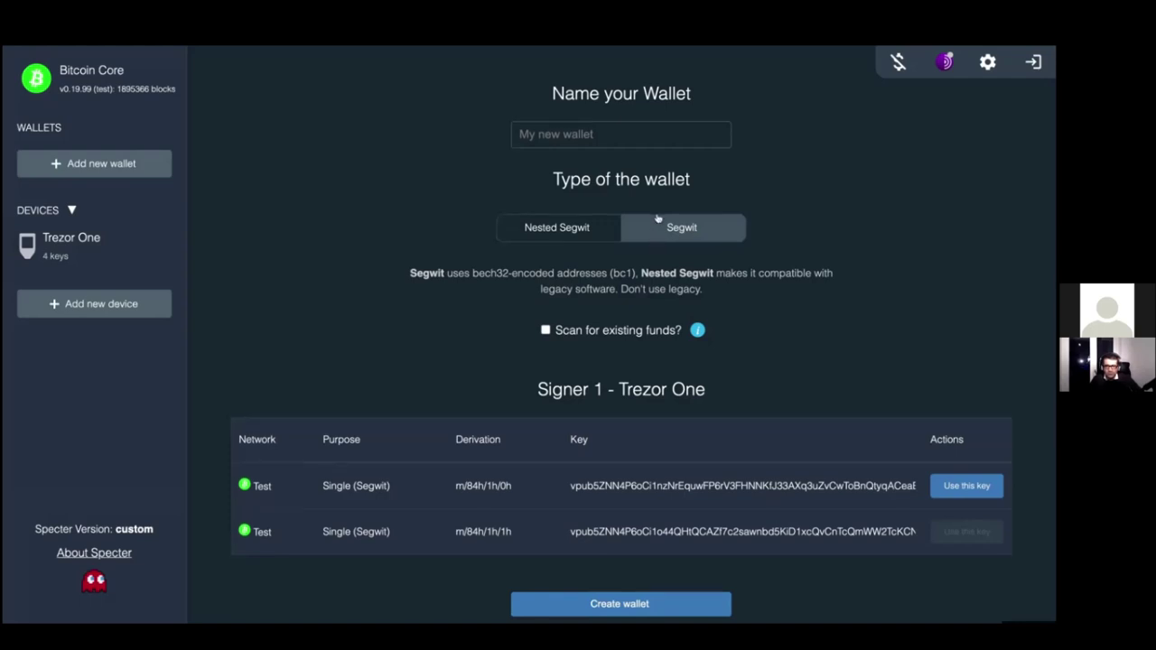
# Show the Nested Segwit keys and examine the first key's purpose and the 49h part of its derivation
pyautogui.click(573, 236)
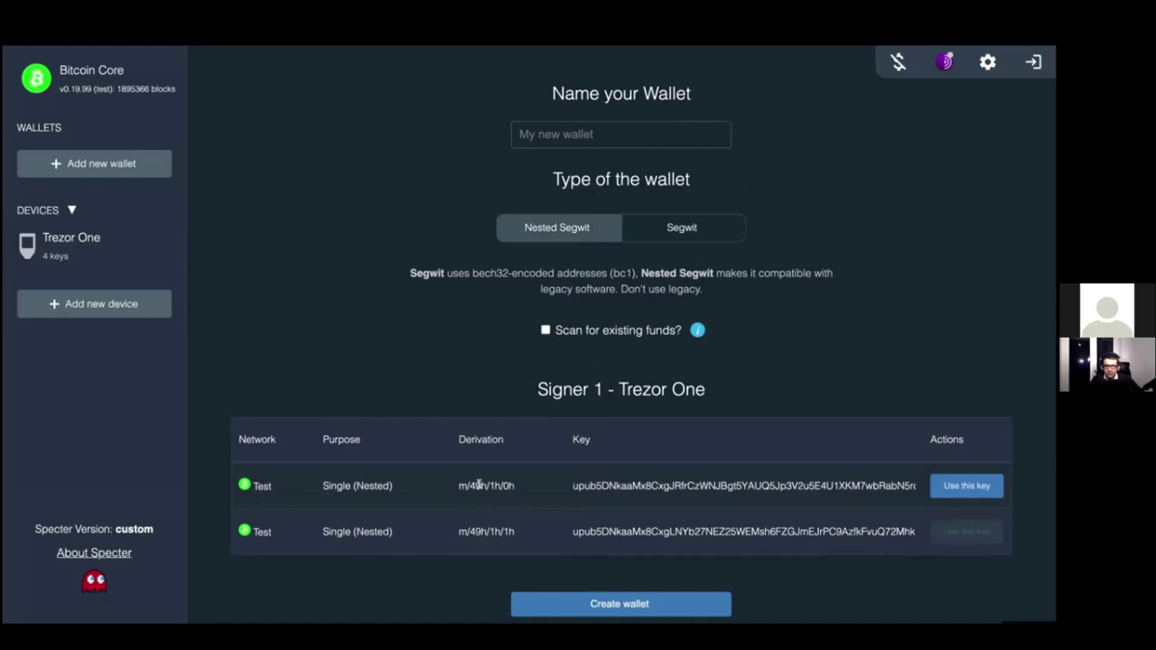
pyautogui.doubleClick(373, 486)
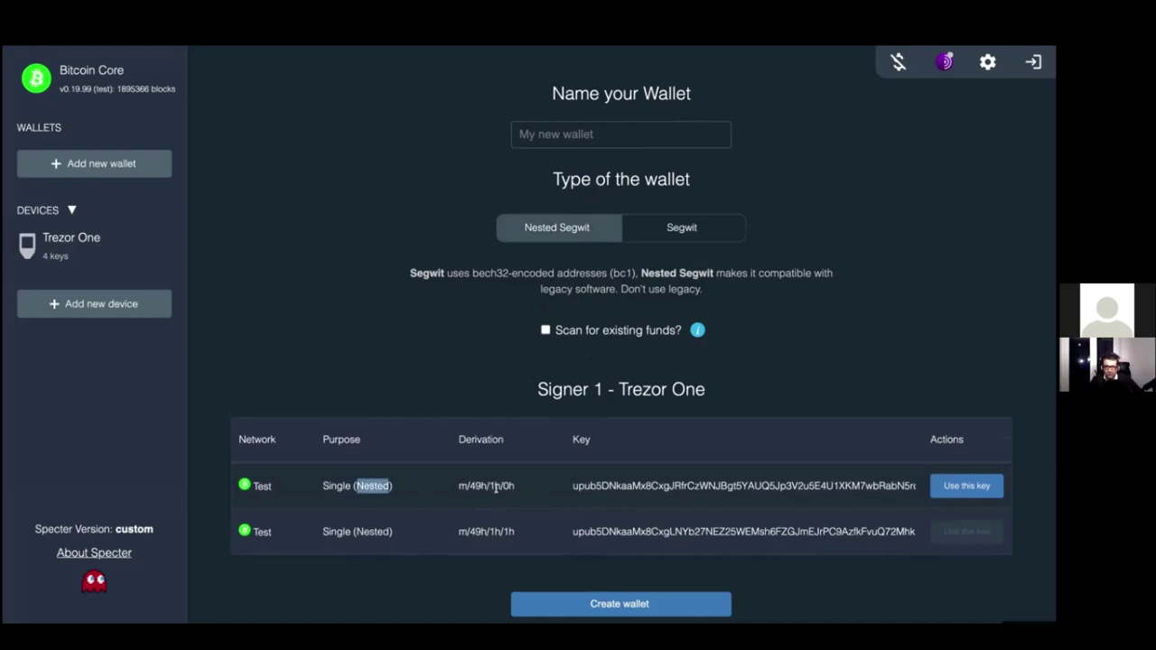
pyautogui.click(511, 488)
pyautogui.doubleClick(473, 486)
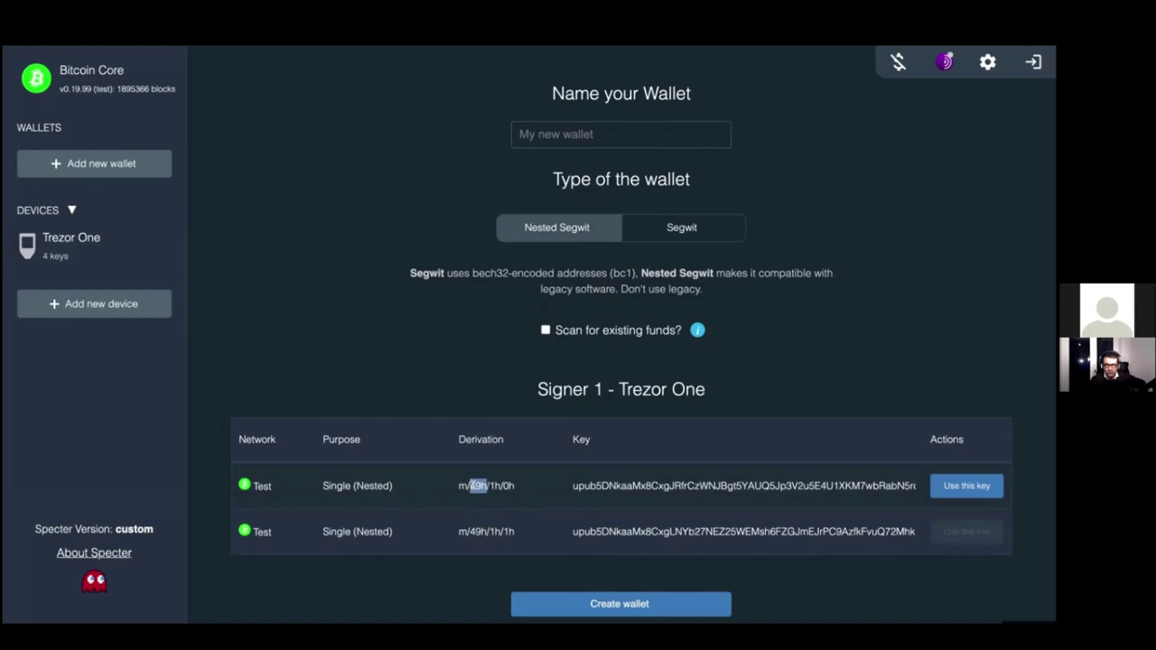
# Set the wallet type to Segwit and name the wallet "Wallet Trezor"
pyautogui.click(655, 227)
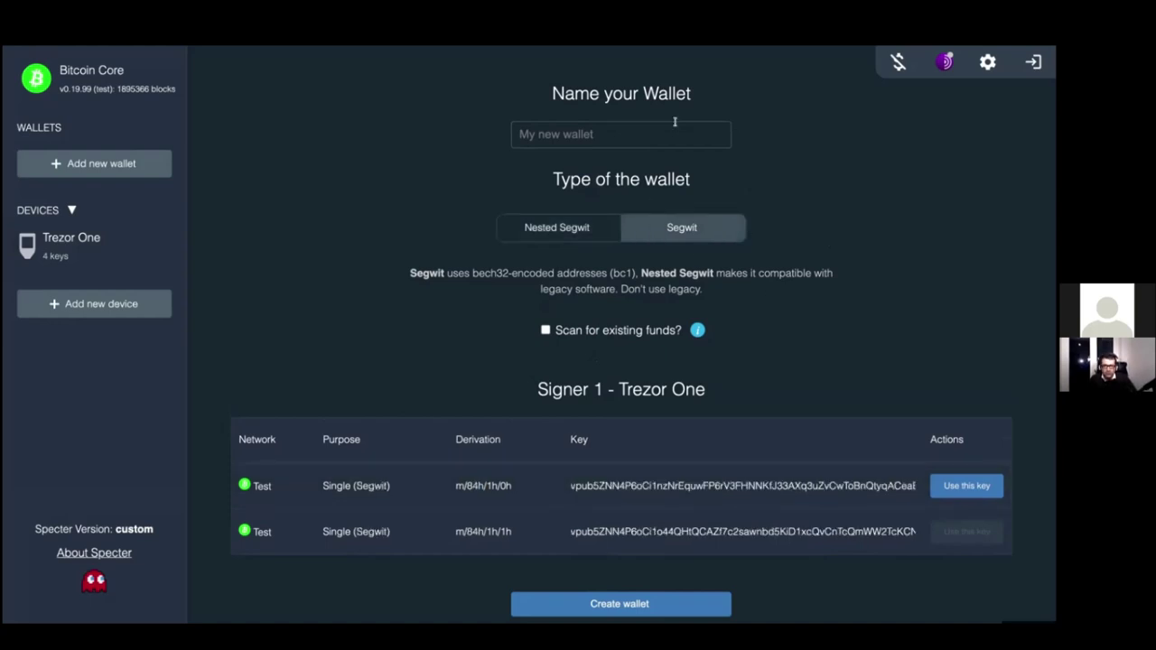
pyautogui.click(635, 140)
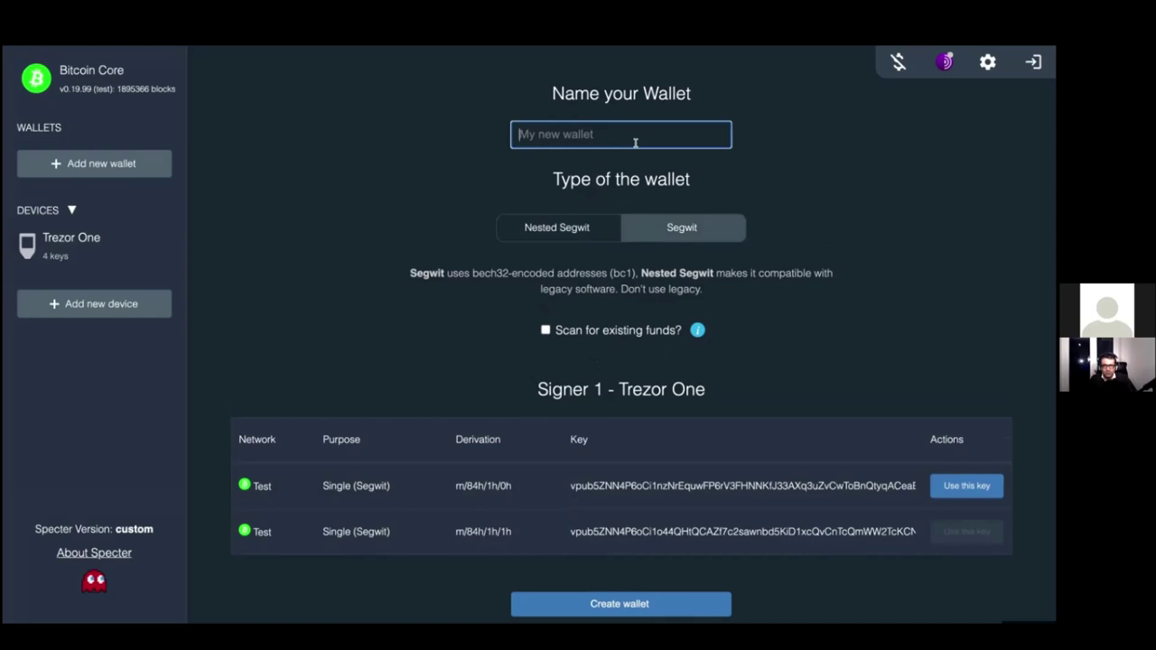
pyautogui.write('Wallet Trezor')
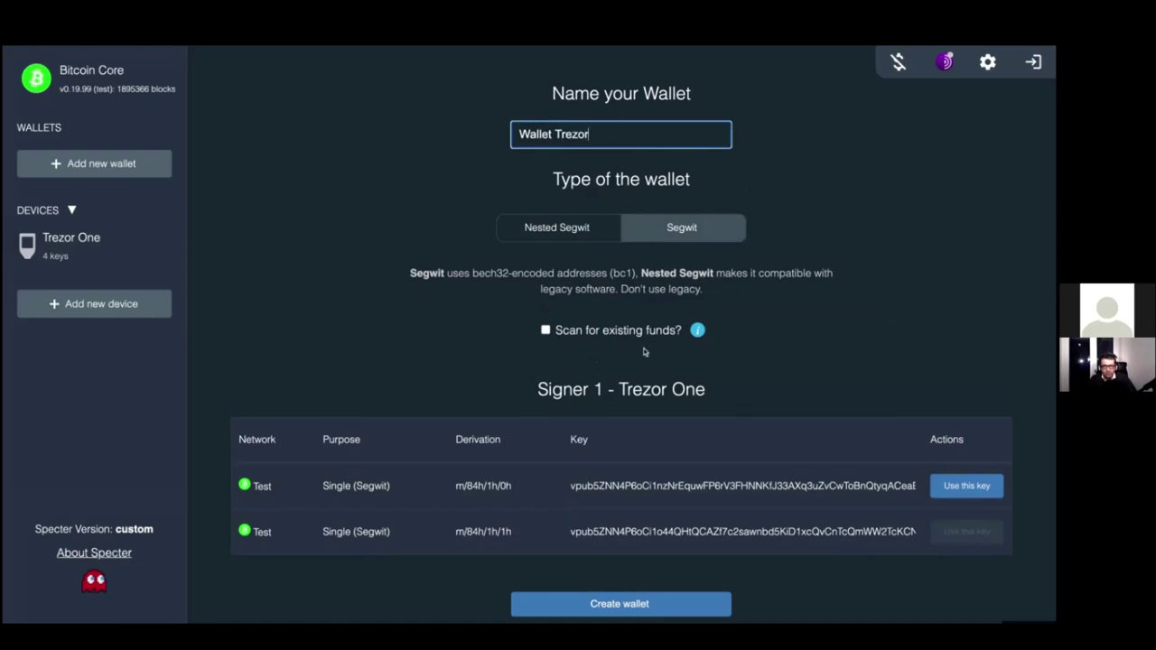
# Enable scanning for existing funds and, after checking the full rescan's starting block, set the rescan type to UTXO only
pyautogui.scroll(-1, 645, 352)
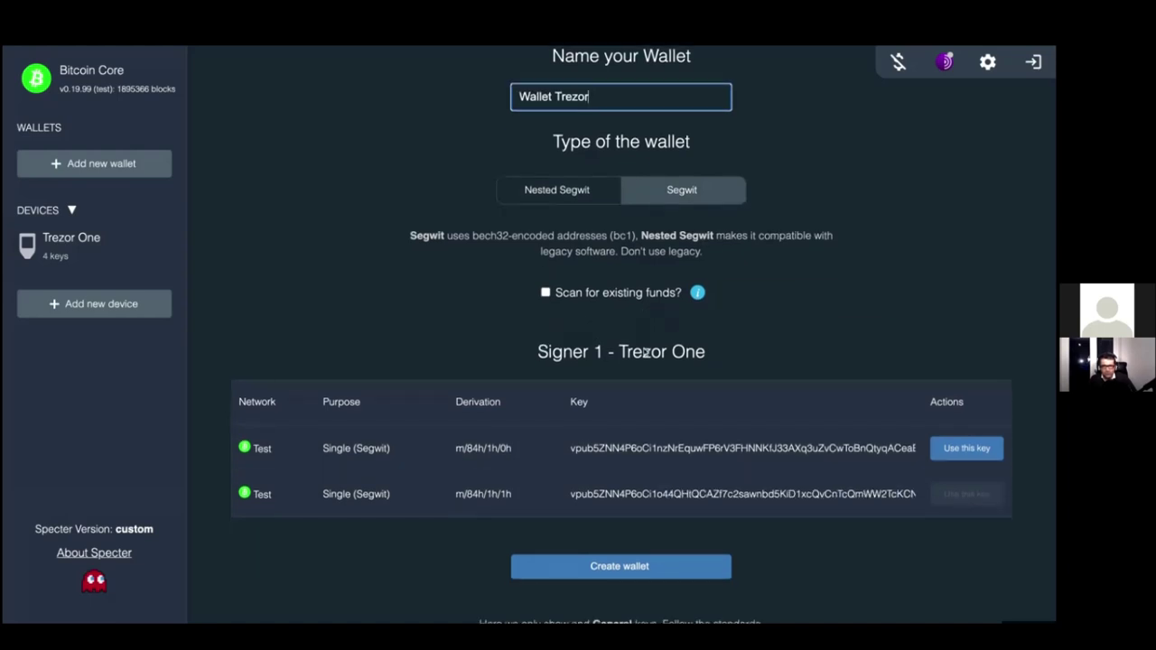
pyautogui.click(628, 296)
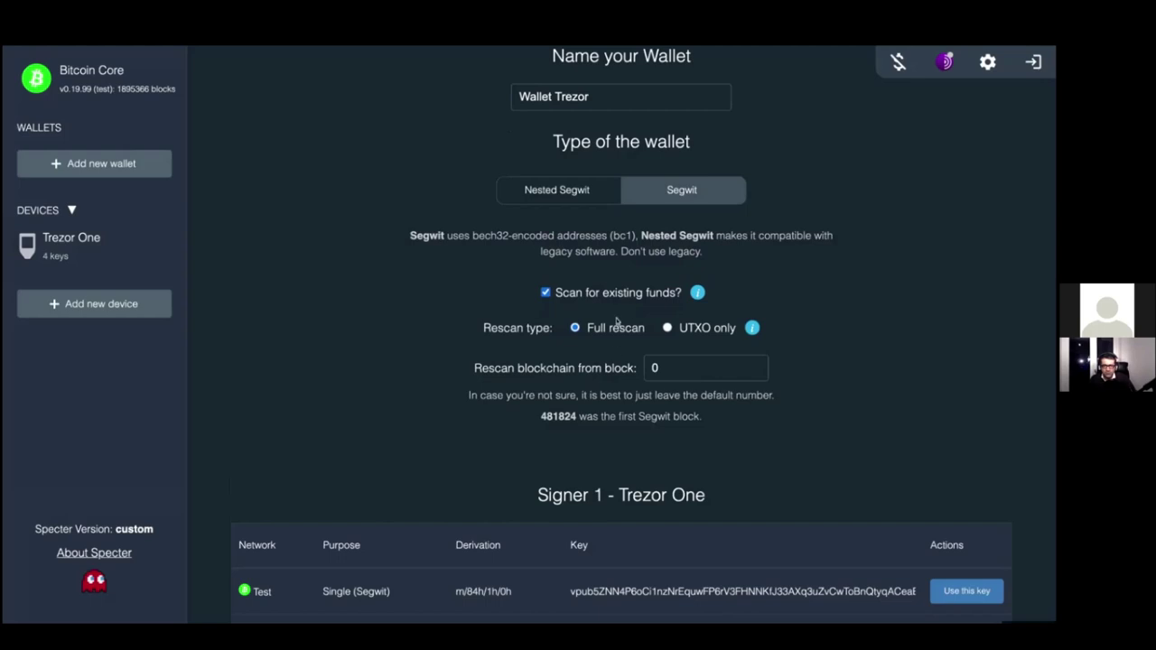
pyautogui.scroll(-1, 617, 322)
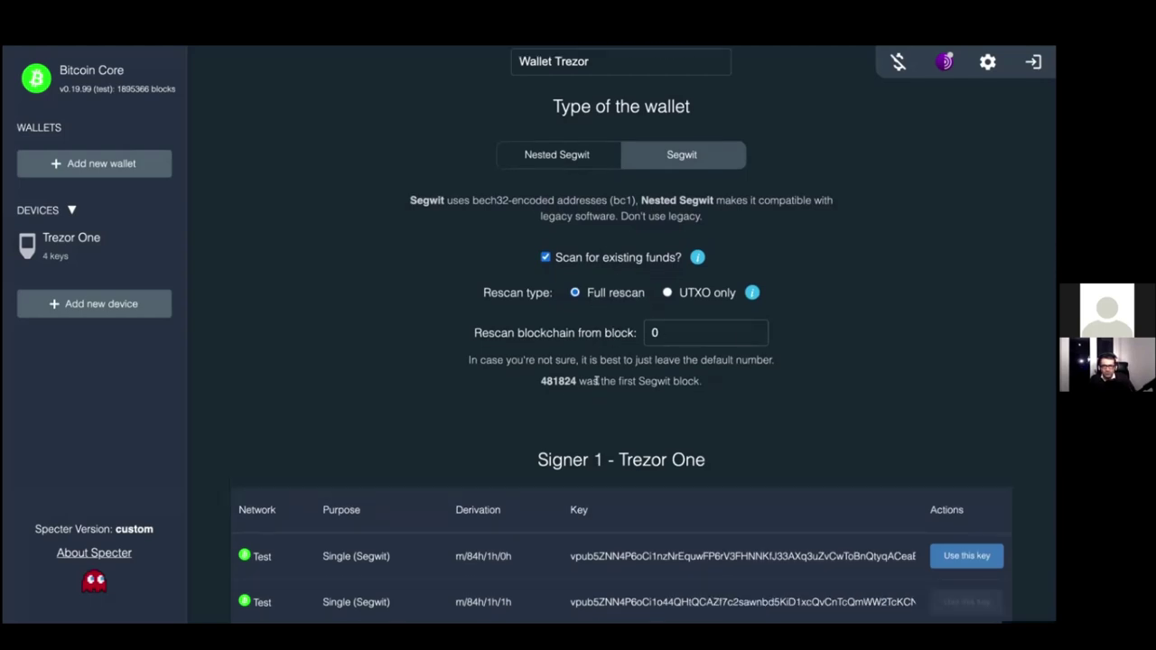
pyautogui.click(680, 336)
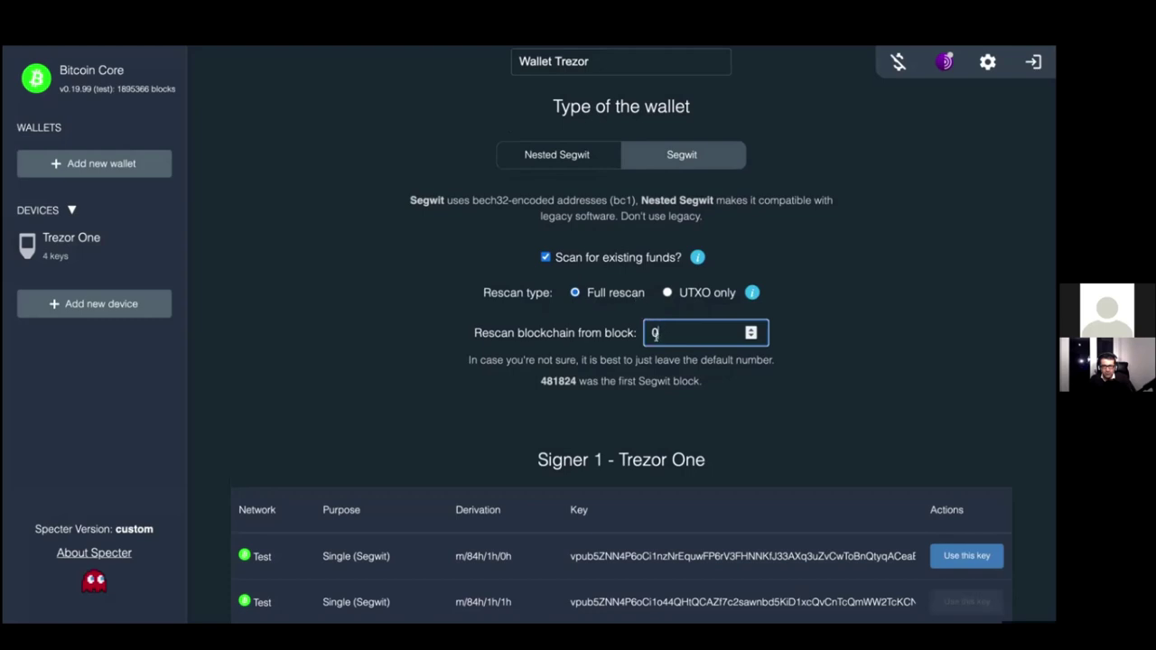
pyautogui.click(673, 411)
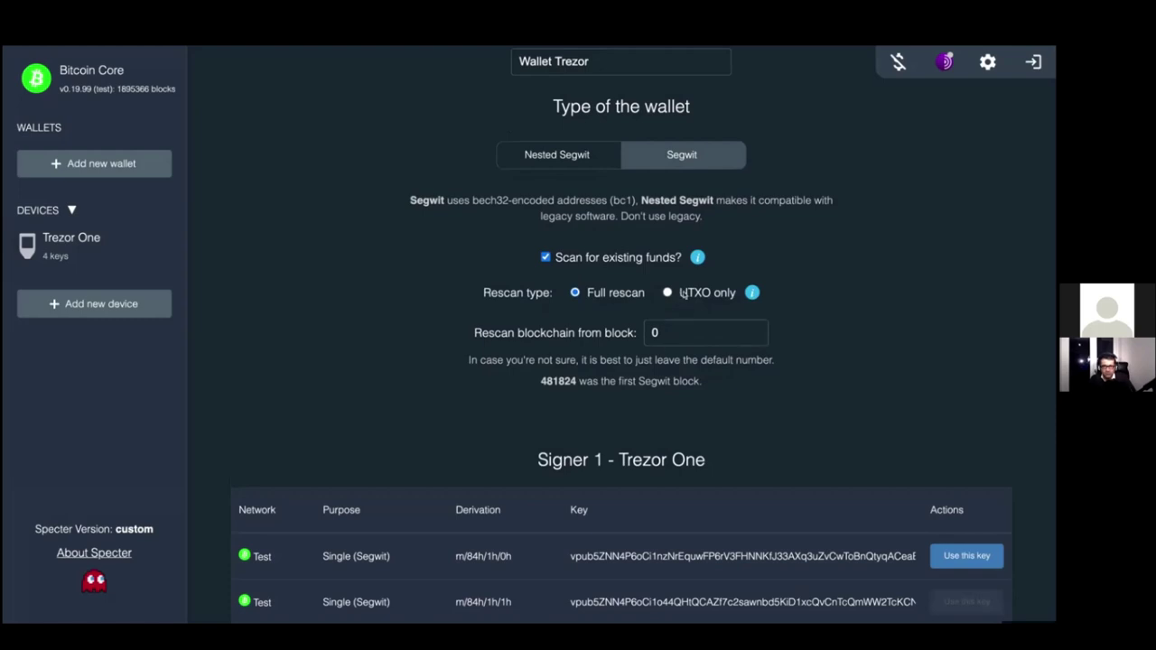
pyautogui.click(684, 298)
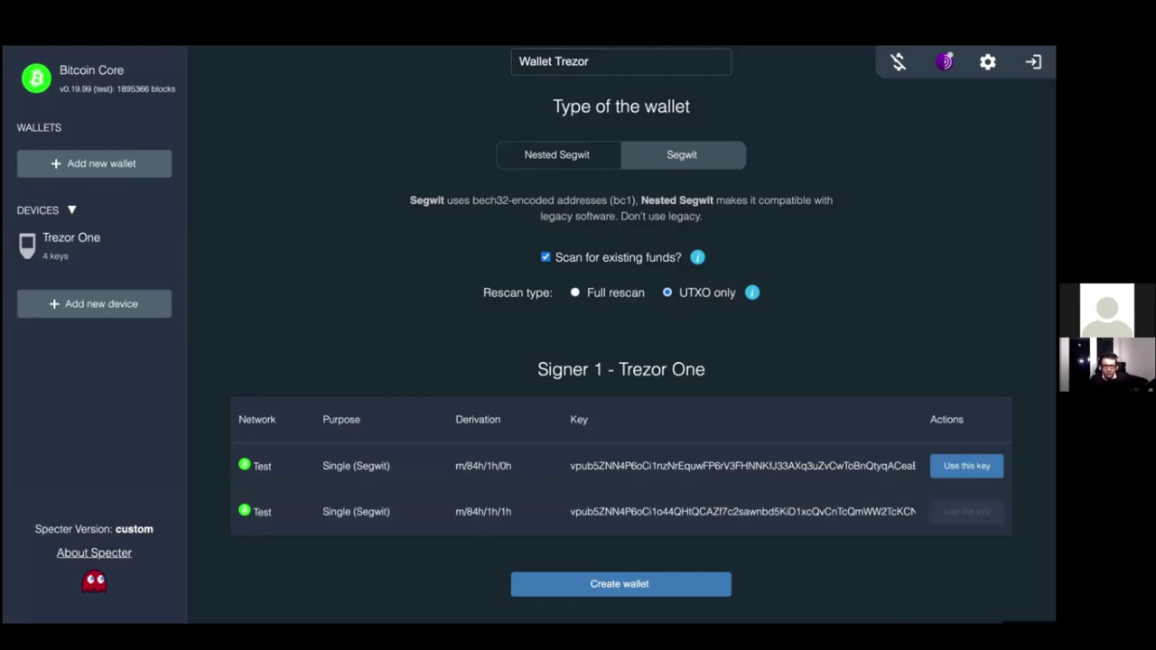
pyautogui.scroll(-1, 656, 307)
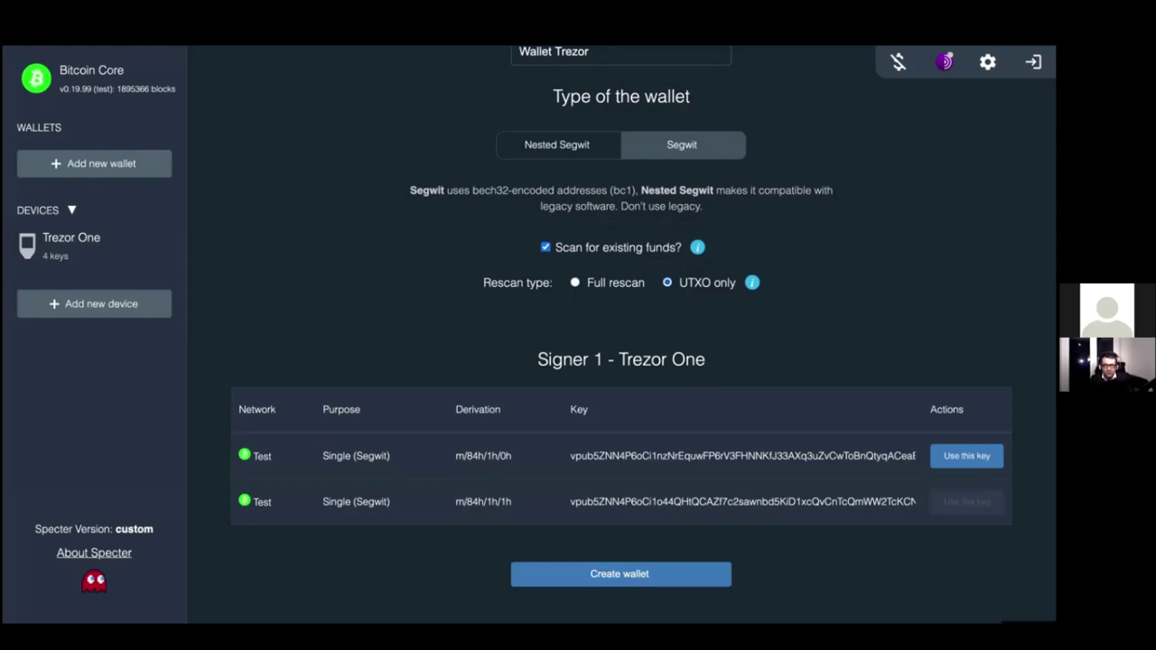
pyautogui.scroll(1, 622, 320)
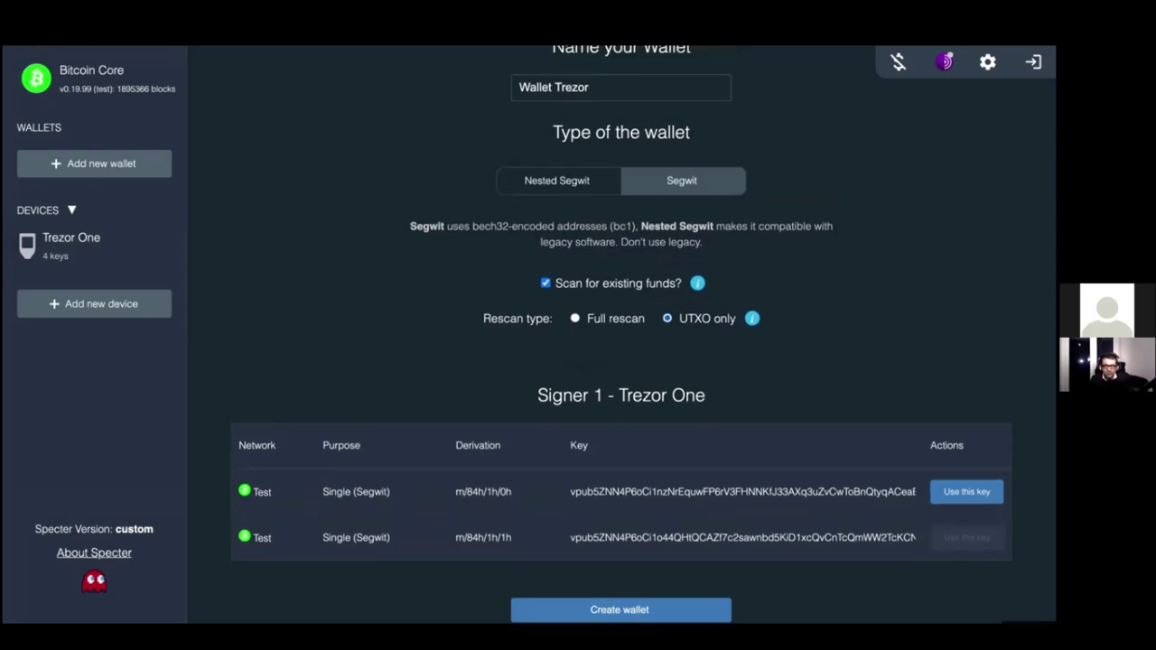
# Turn off scanning for existing funds and create the single-key Segwit wallet
pyautogui.scroll(-1, 709, 307)
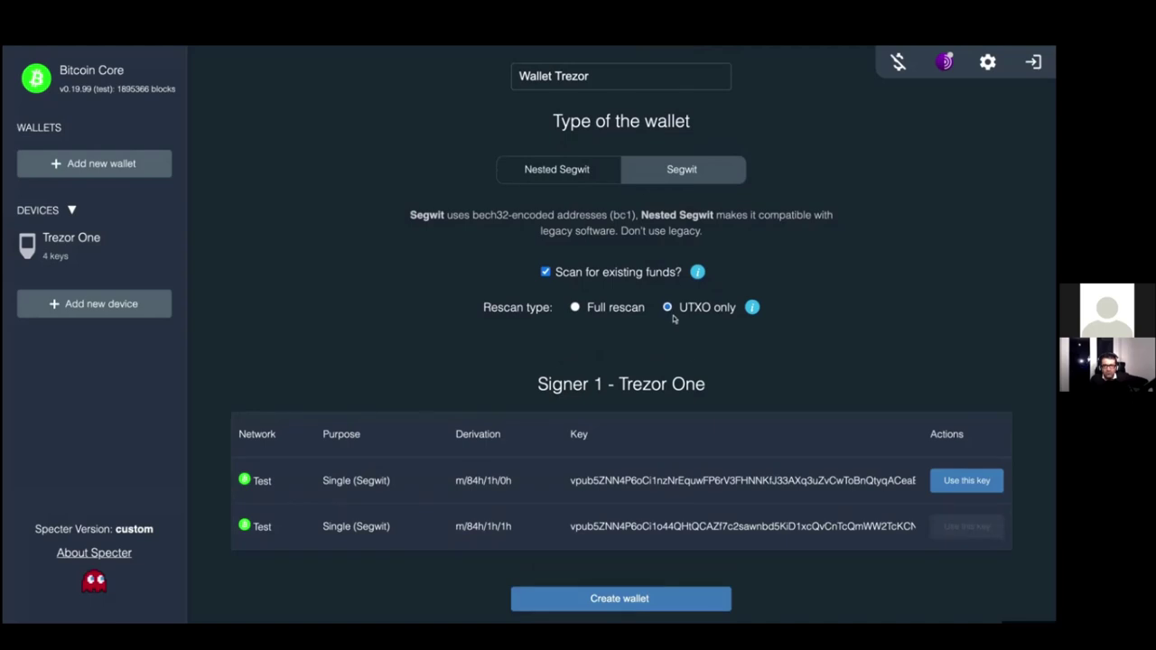
pyautogui.scroll(-1, 686, 351)
pyautogui.click(636, 237)
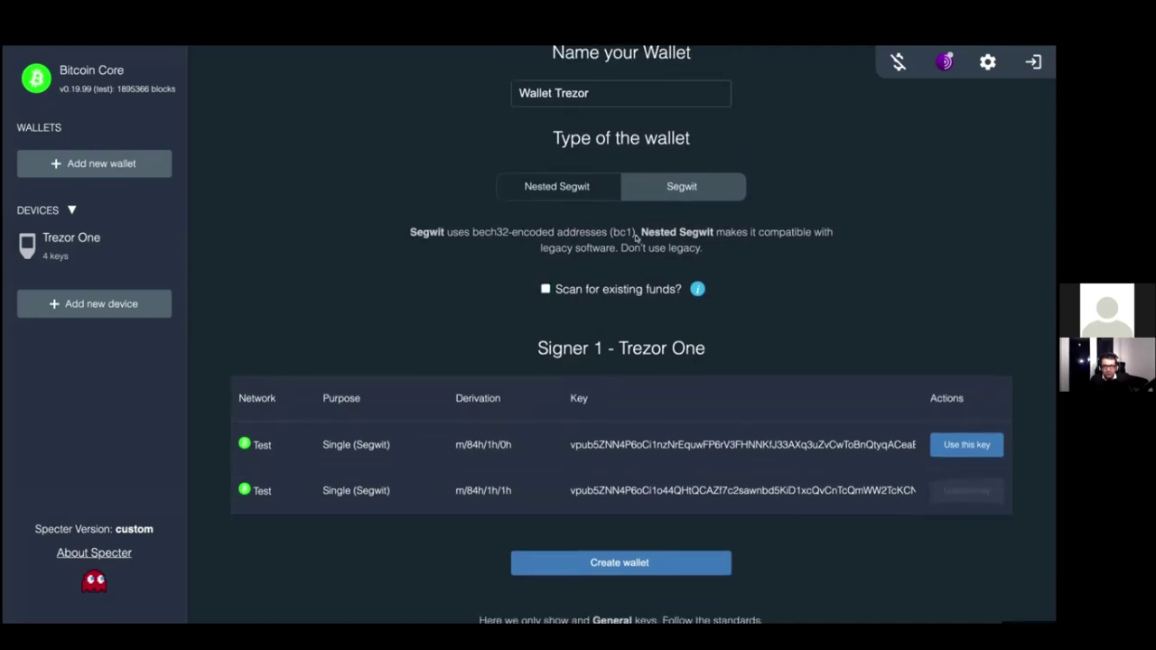
pyautogui.scroll(1, 636, 237)
pyautogui.scroll(-1, 658, 316)
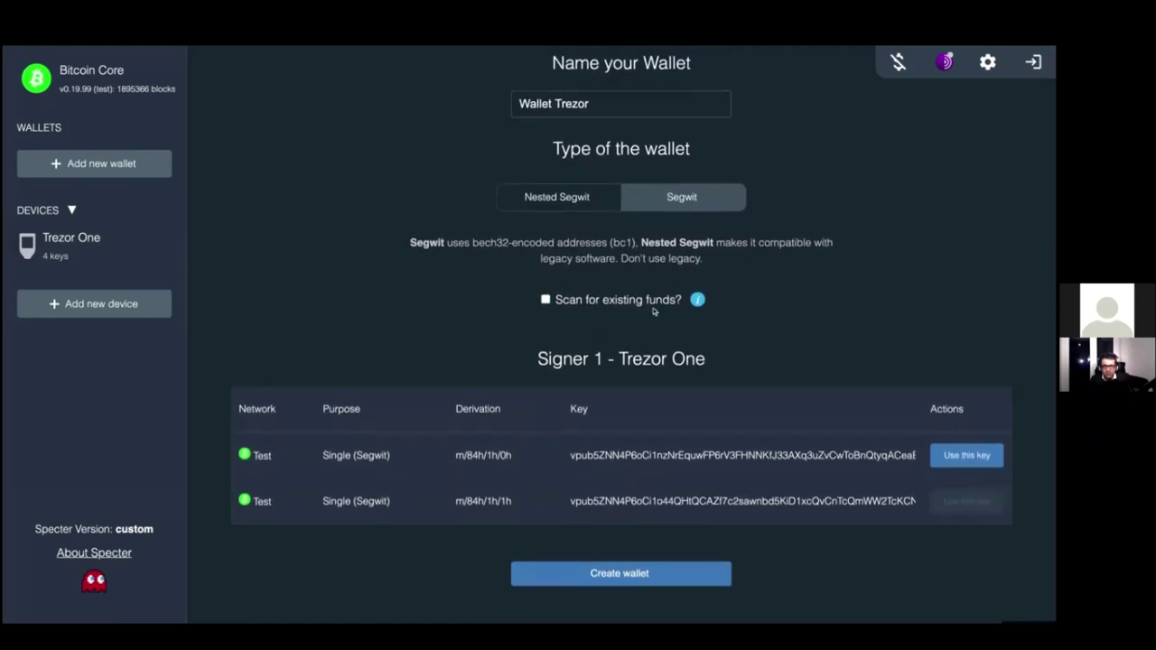
pyautogui.scroll(1, 666, 382)
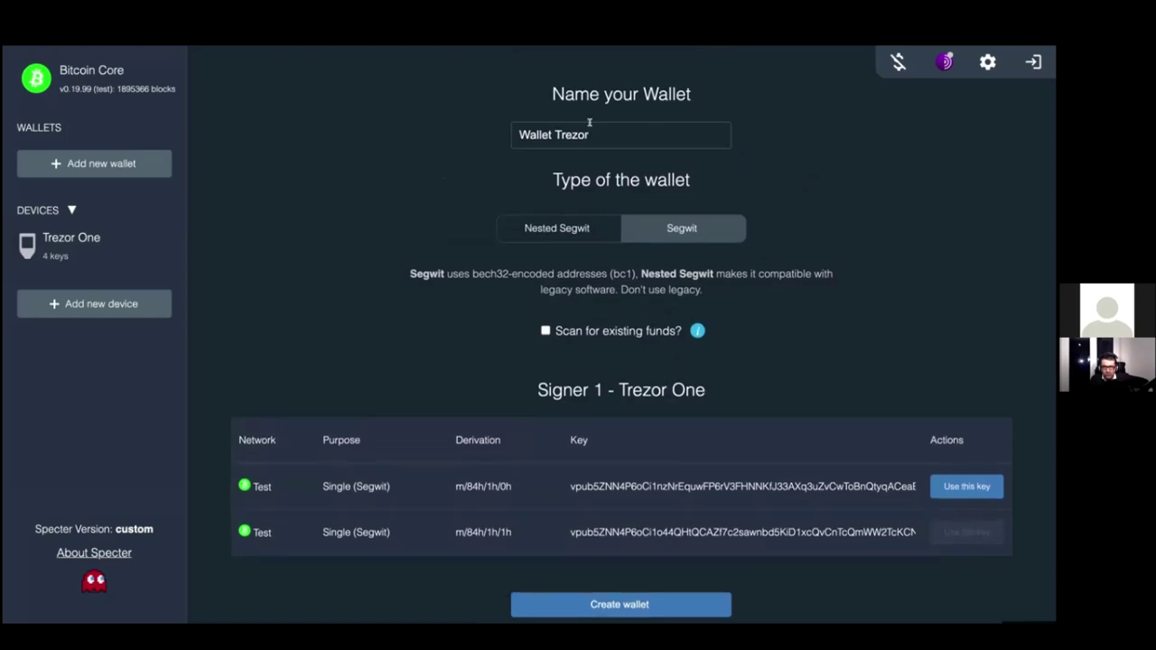
pyautogui.scroll(-1, 607, 413)
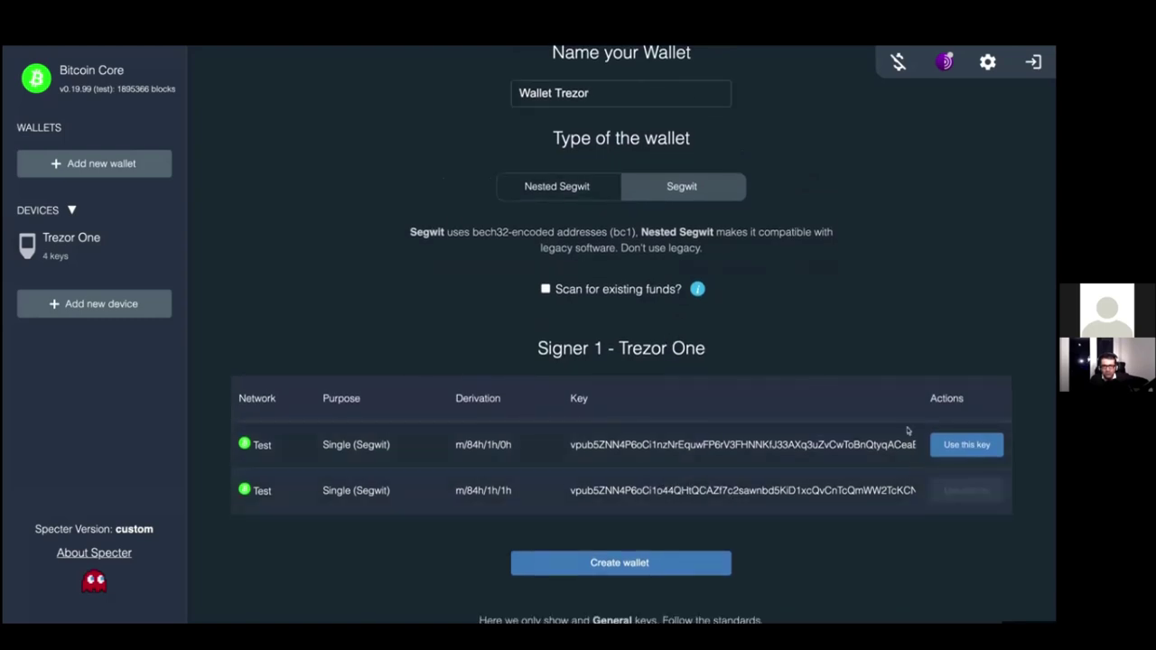
pyautogui.moveTo(934, 506)
pyautogui.click(718, 567)
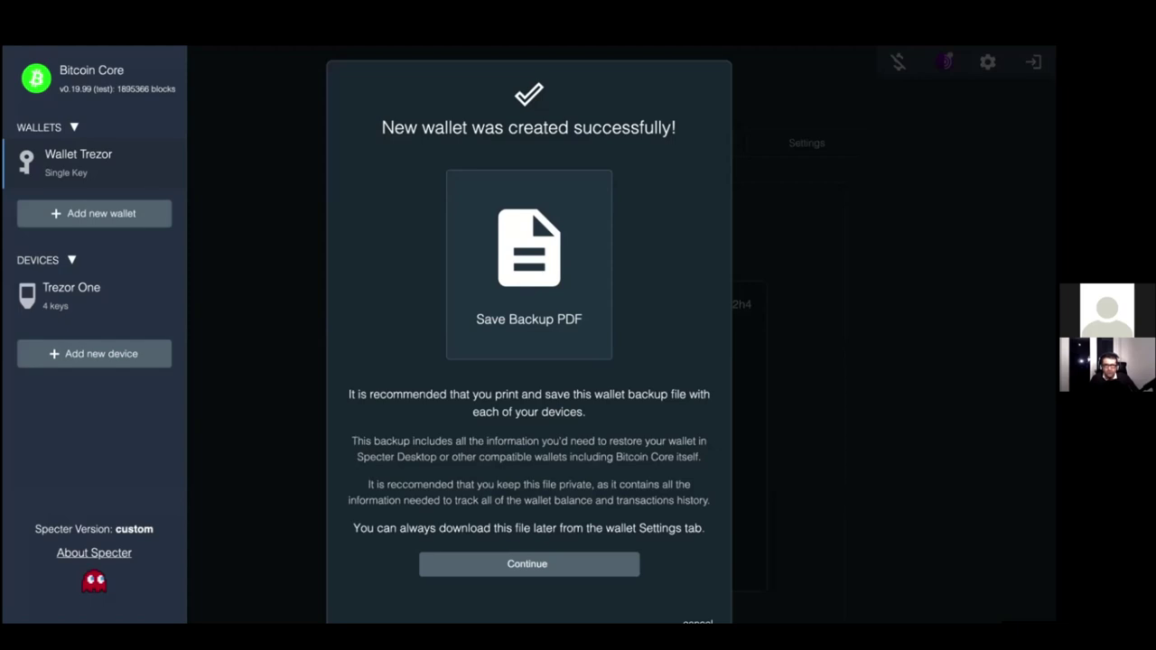
# Read through the new wallet's backup recommendation and continue to the wallet without saving the backup PDF
pyautogui.scroll(-1, 518, 453)
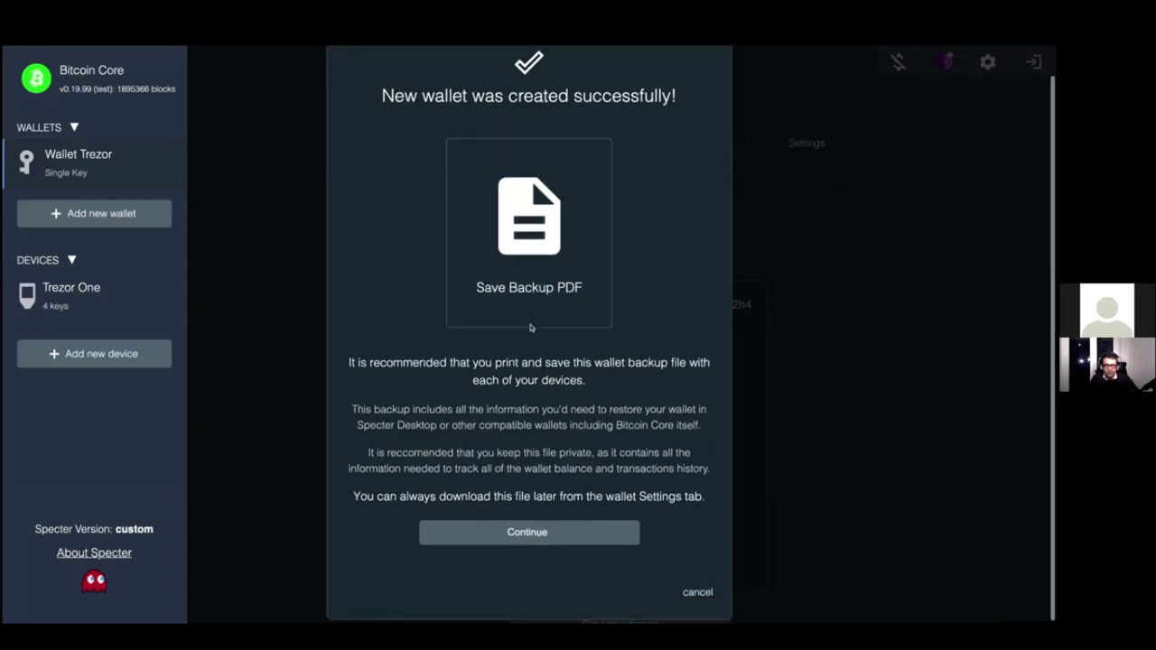
pyautogui.scroll(1, 531, 331)
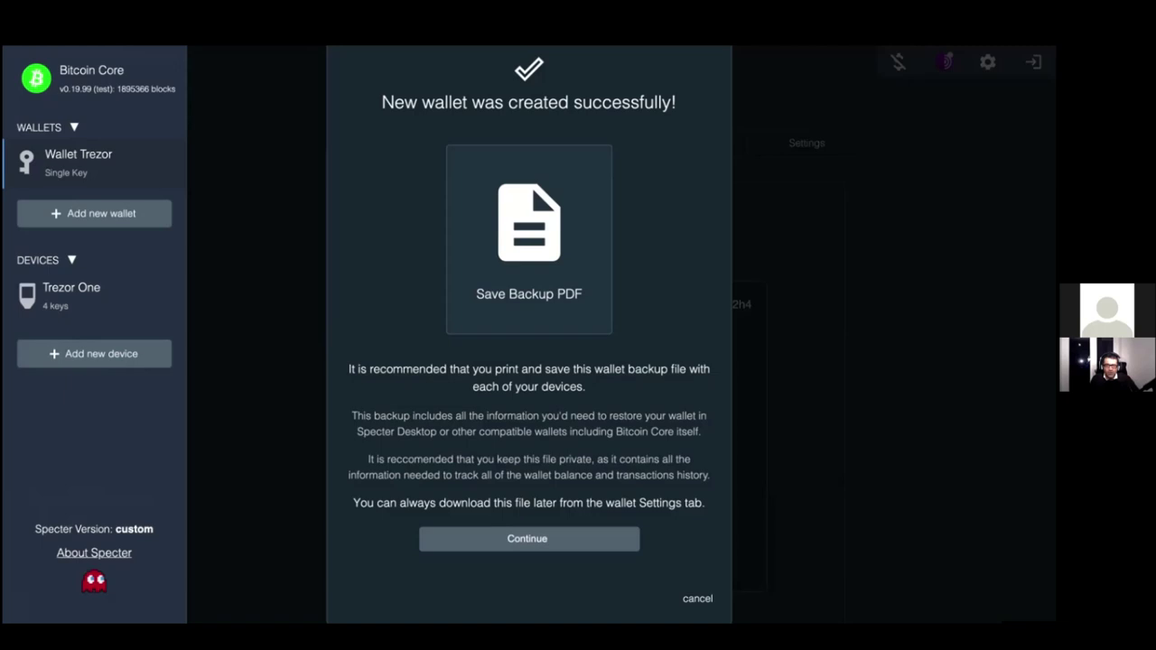
pyautogui.scroll(1, 529, 334)
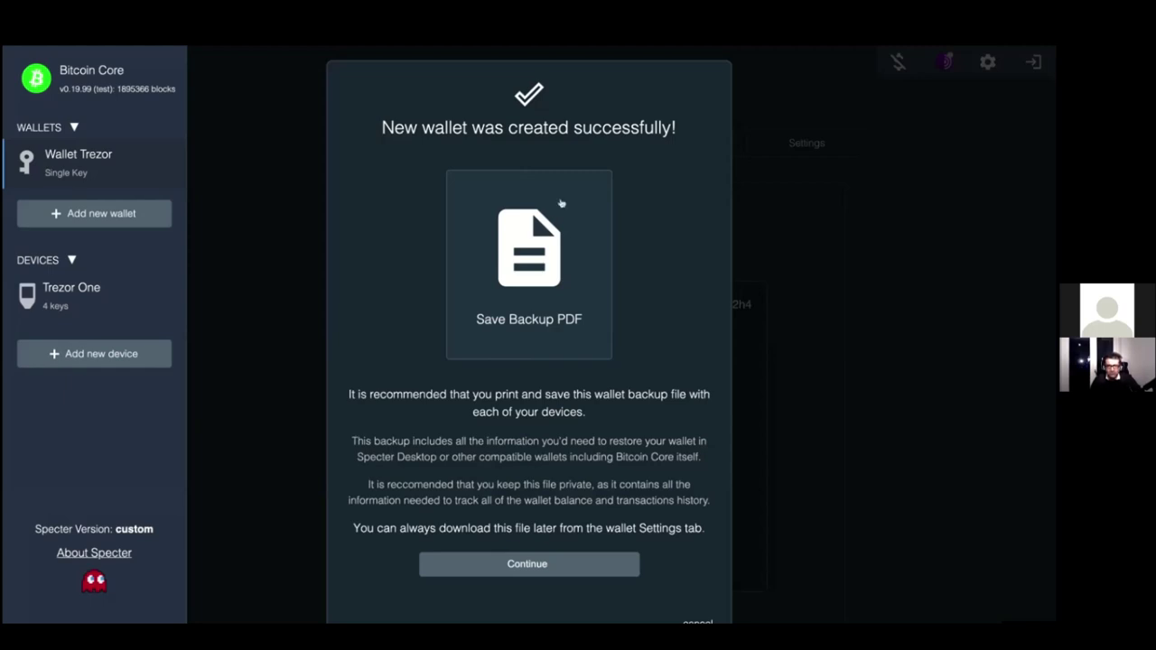
pyautogui.click(577, 569)
# Open the export options in Wallet Trezor's settings and show its wallet software export data
pyautogui.click(777, 144)
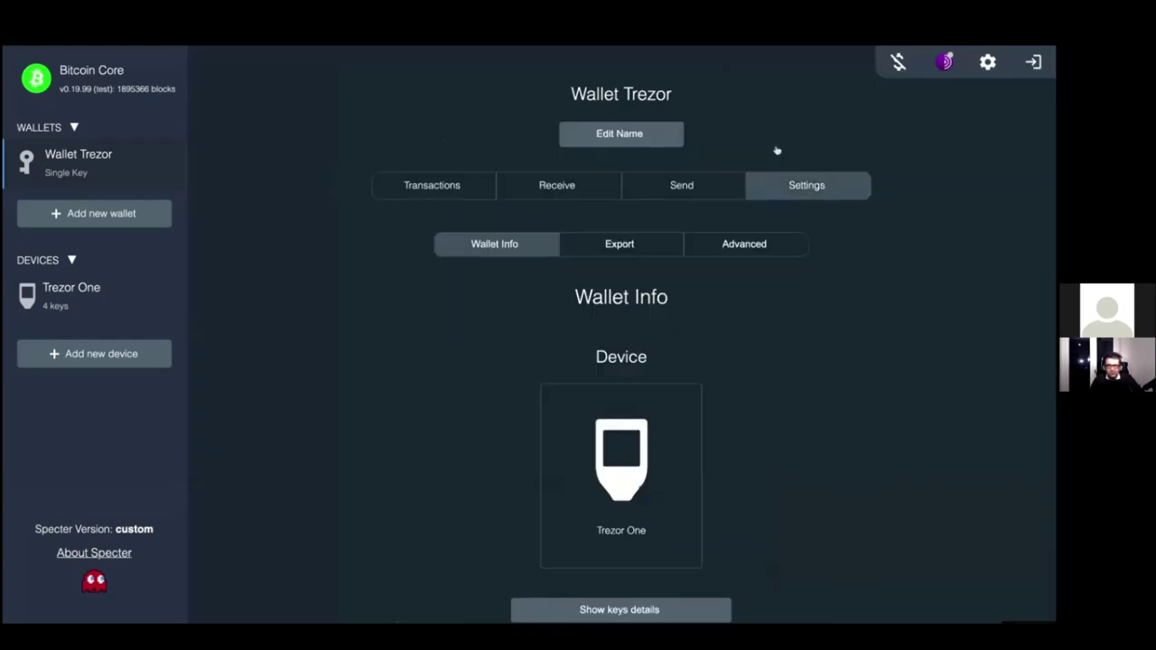
pyautogui.scroll(-1, 767, 172)
pyautogui.click(629, 185)
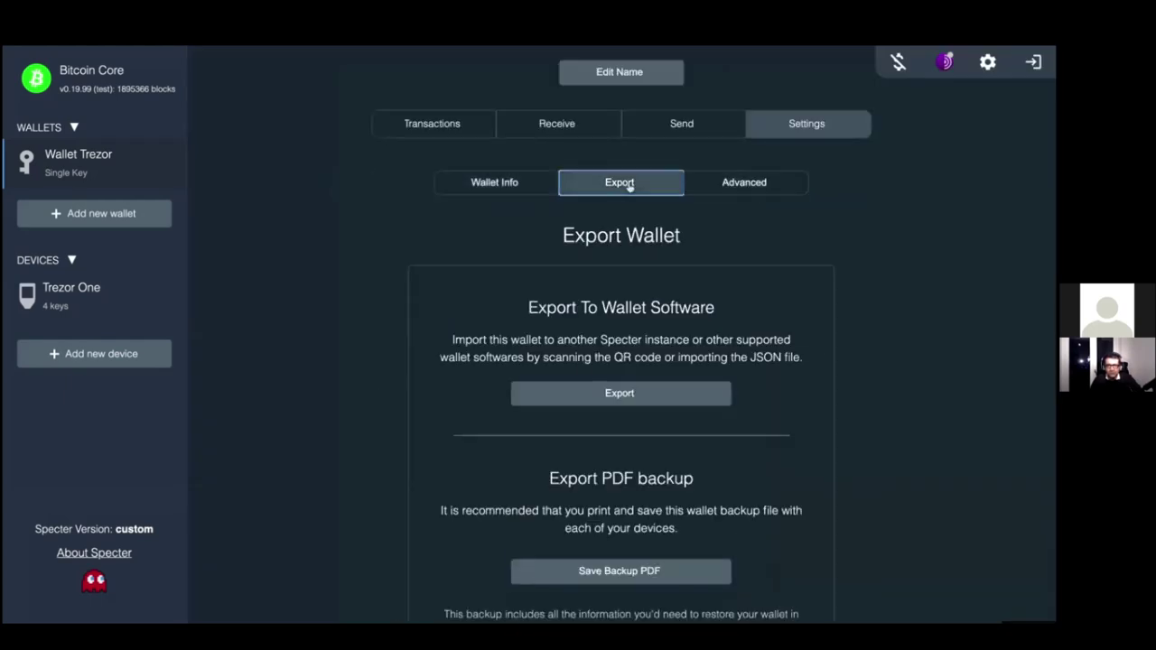
pyautogui.scroll(-3, 666, 401)
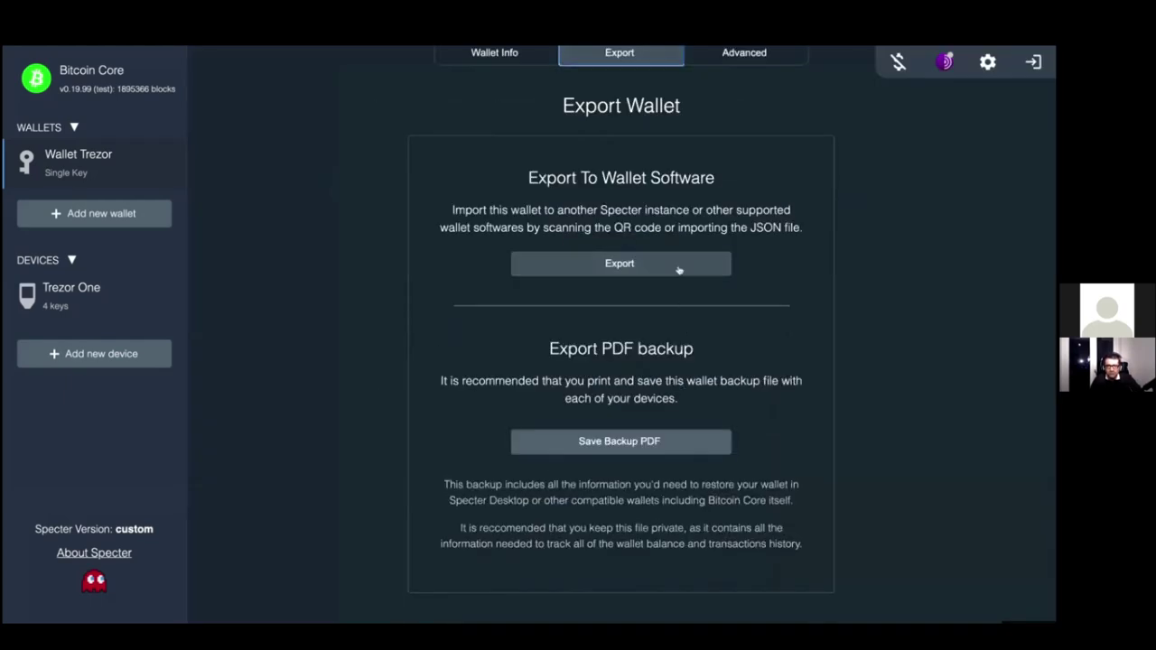
pyautogui.click(680, 270)
pyautogui.scroll(-3, 678, 271)
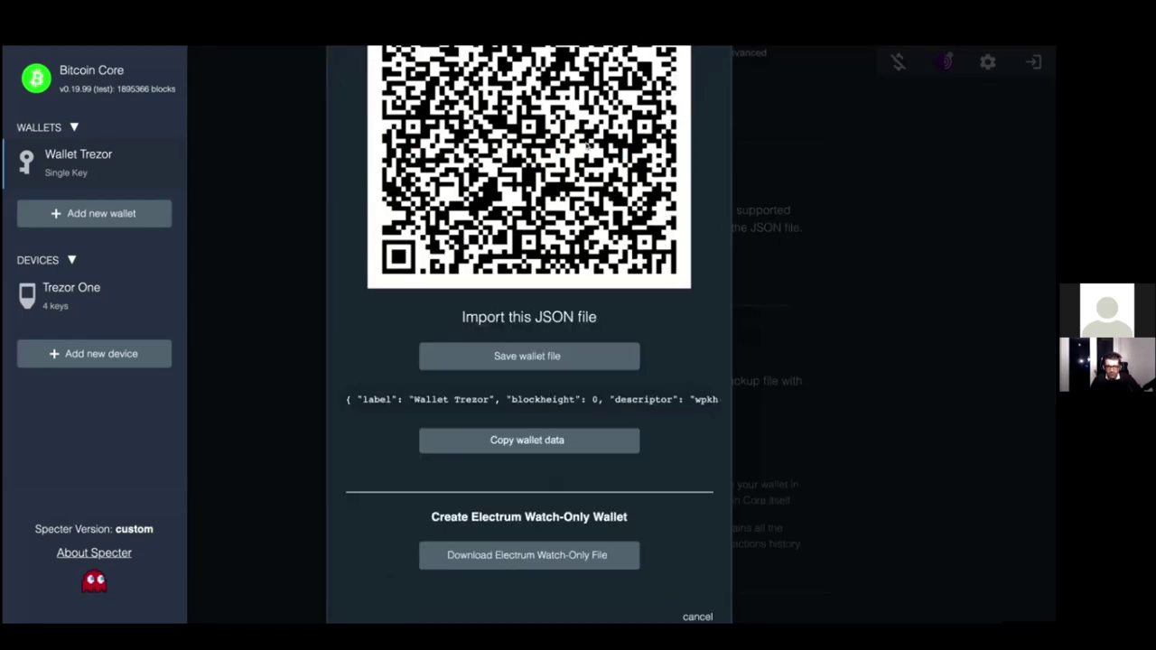
# Examine the exported descriptor's wpkh type, fingerprint, 84h/1h/0h derivation, public key and ending, and close the export data
pyautogui.hscroll(3, 660, 400)
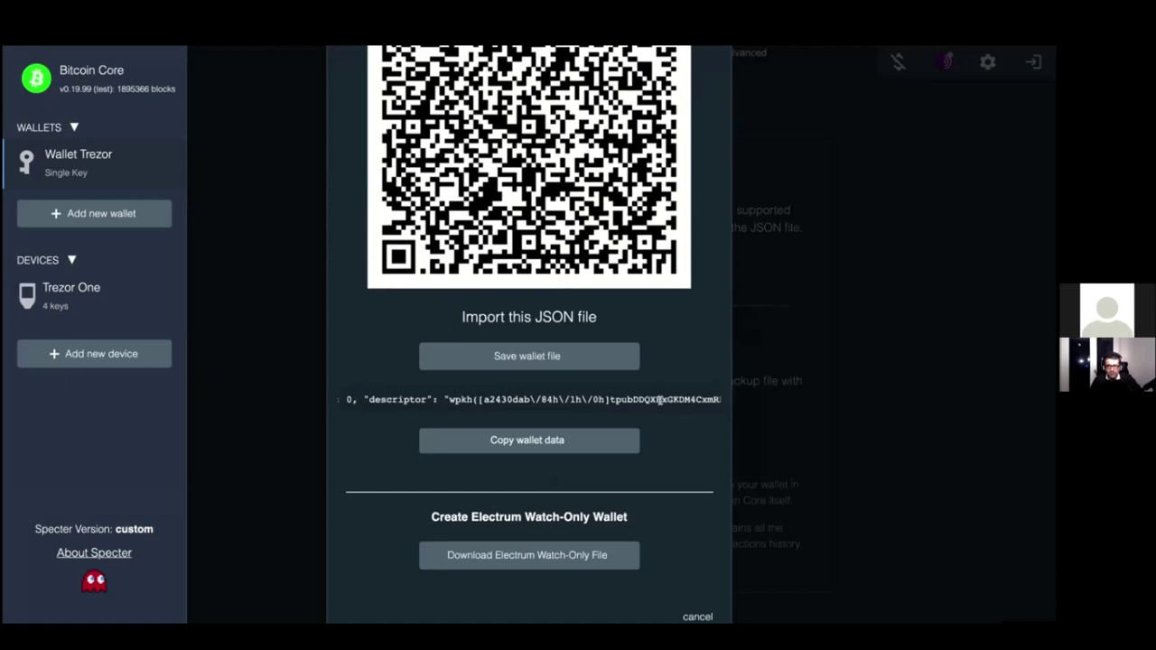
pyautogui.doubleClick(459, 399)
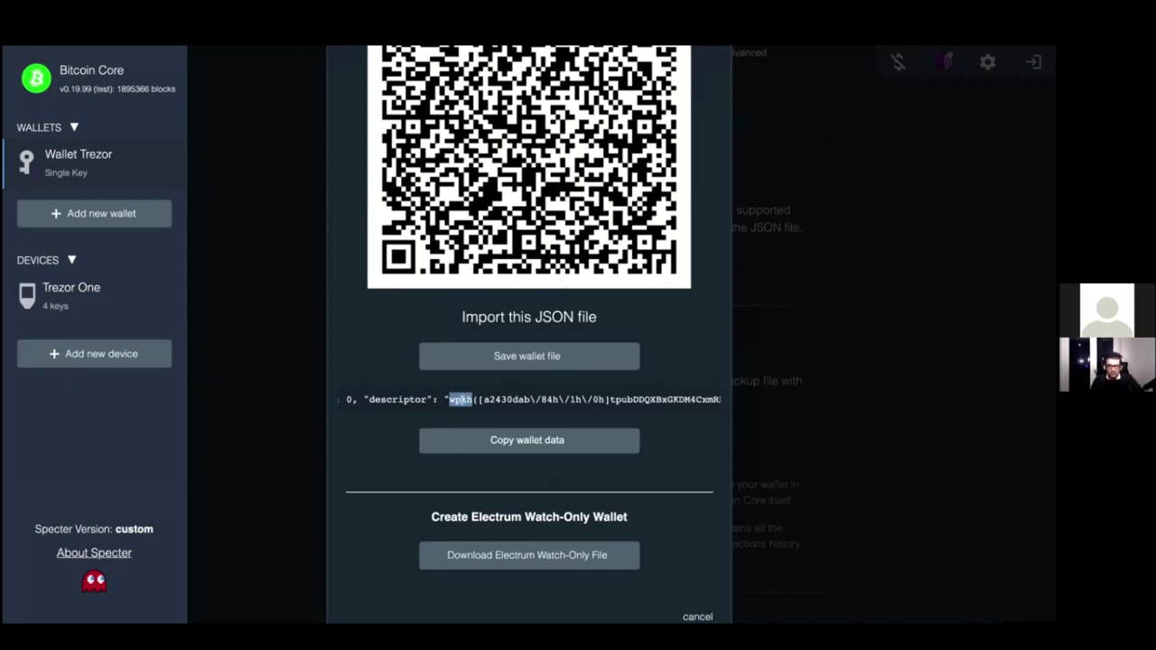
pyautogui.hscroll(5, 459, 398)
pyautogui.click(395, 398)
pyautogui.doubleClick(388, 398)
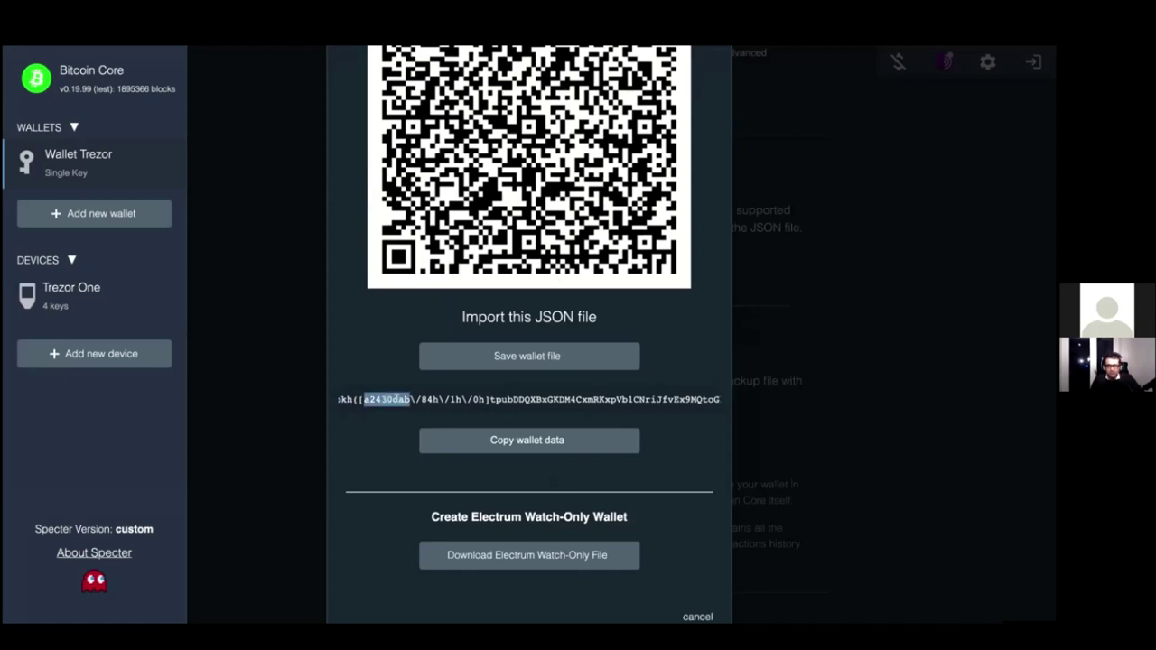
pyautogui.moveTo(414, 398); pyautogui.dragTo(484, 398)
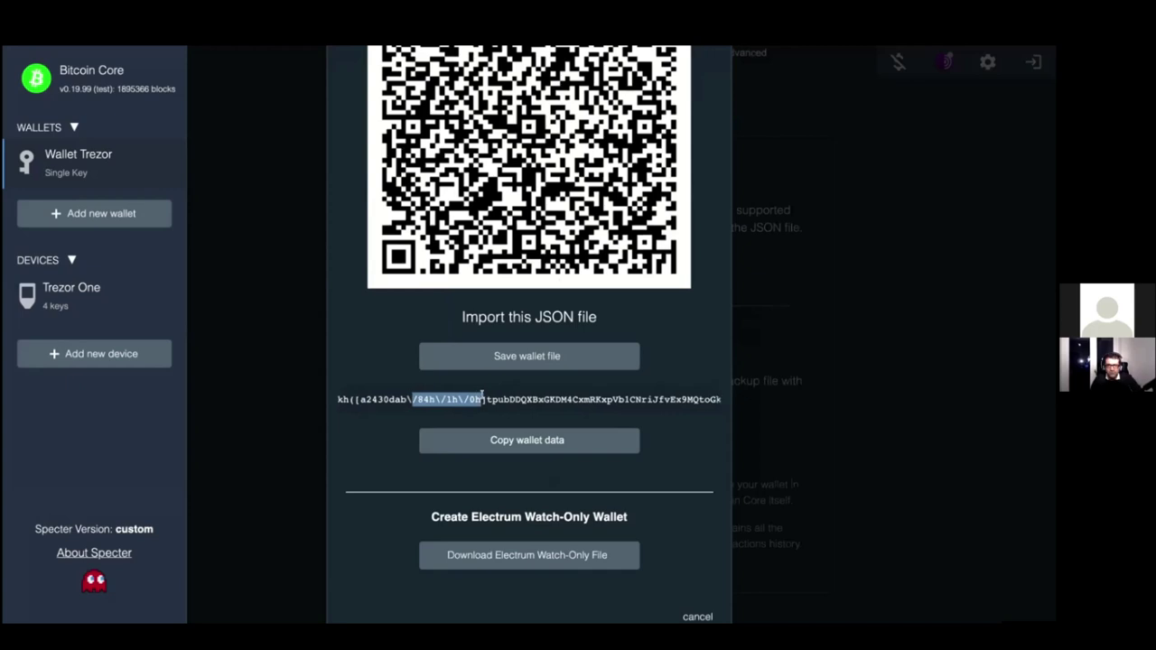
pyautogui.doubleClick(482, 398)
pyautogui.hscroll(5, 482, 398)
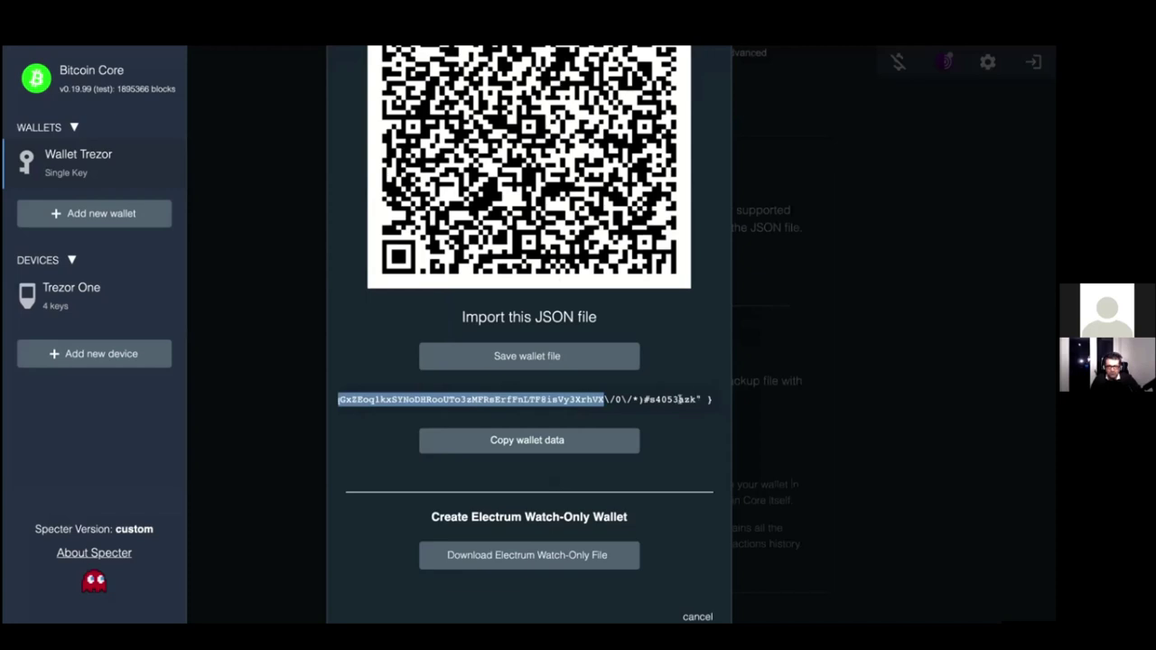
pyautogui.scroll(-1, 630, 447)
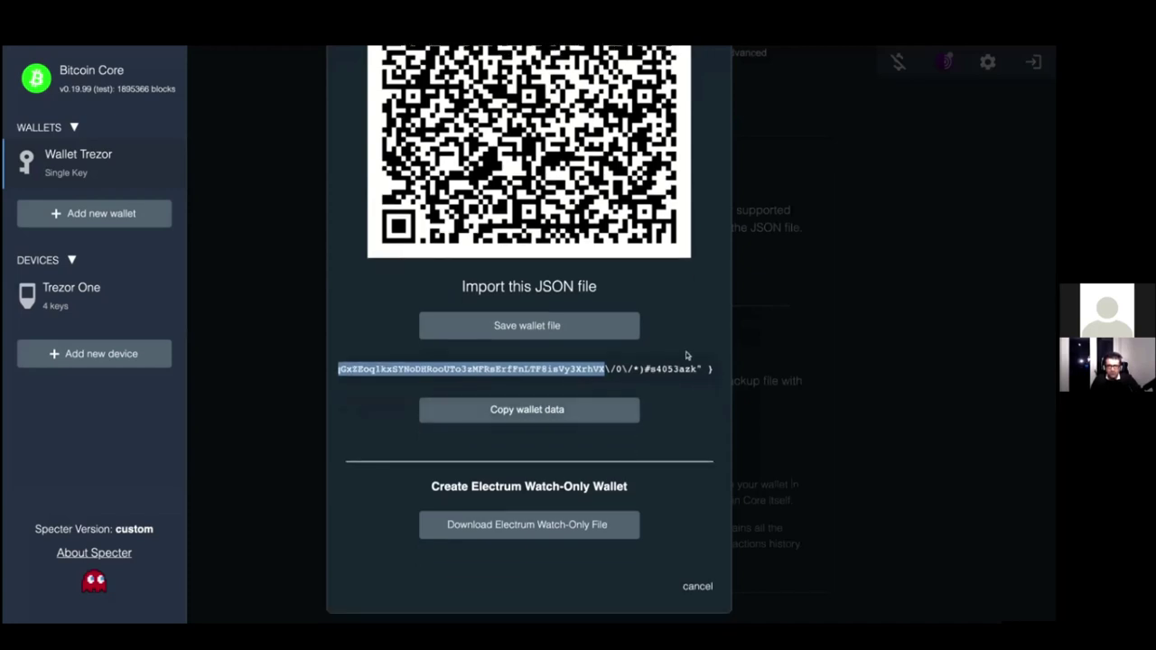
pyautogui.click(789, 346)
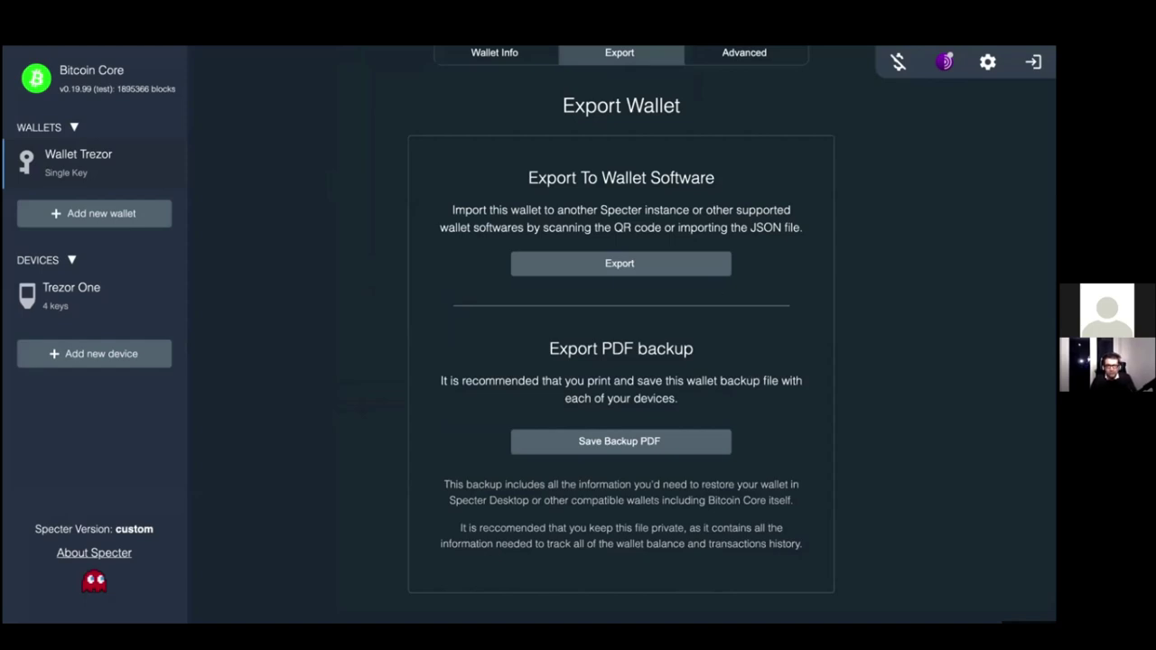
# Show the wallet's receiving address #0 and copy the address
pyautogui.scroll(1, 724, 312)
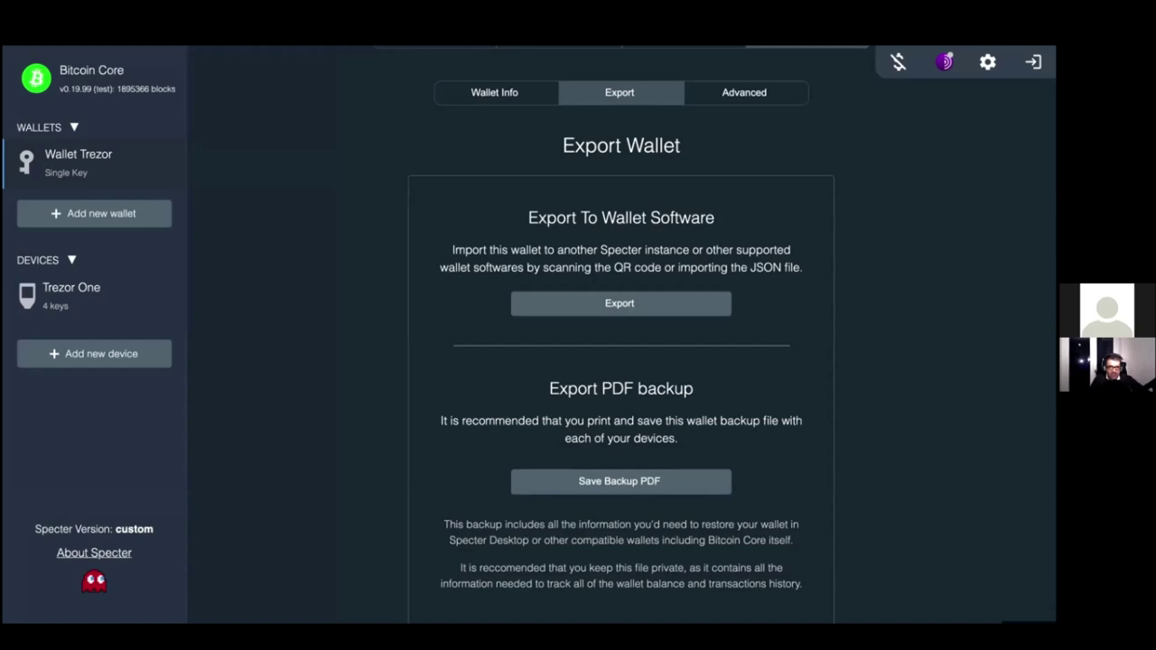
pyautogui.scroll(2, 622, 361)
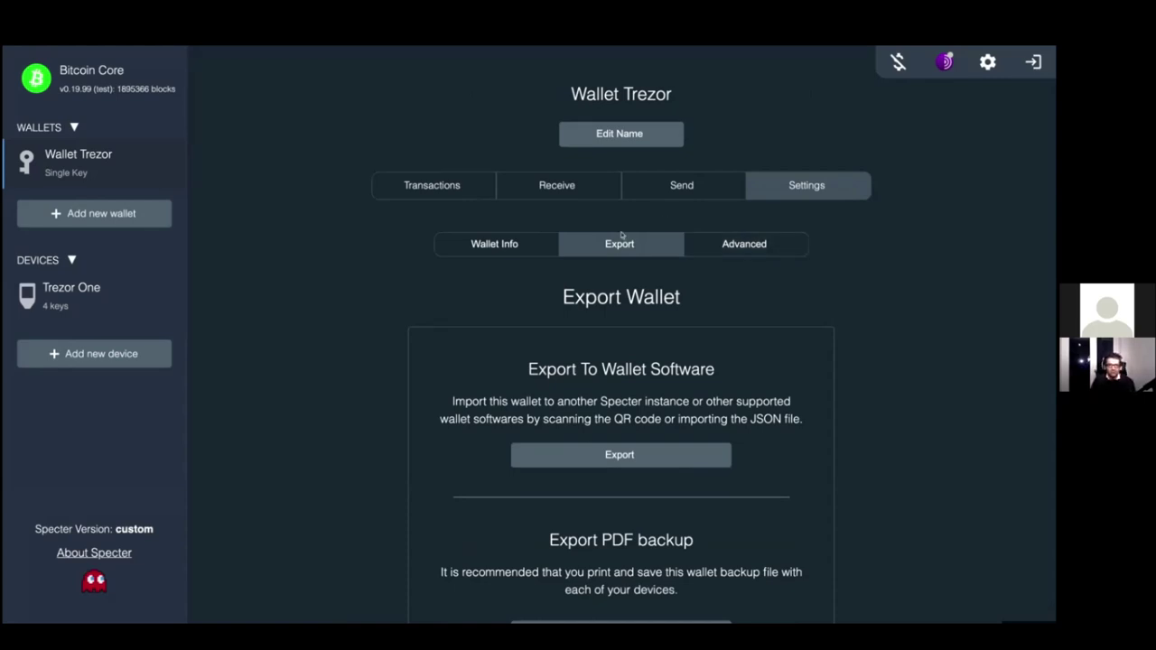
pyautogui.click(531, 189)
pyautogui.scroll(-2, 518, 212)
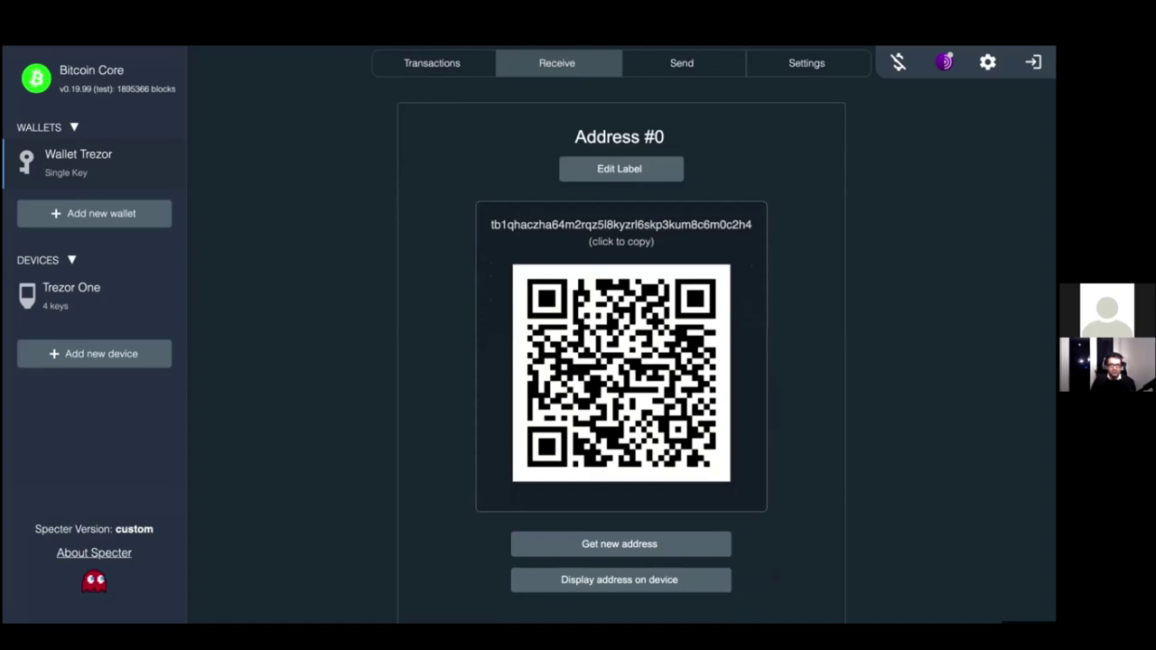
pyautogui.scroll(2, 524, 198)
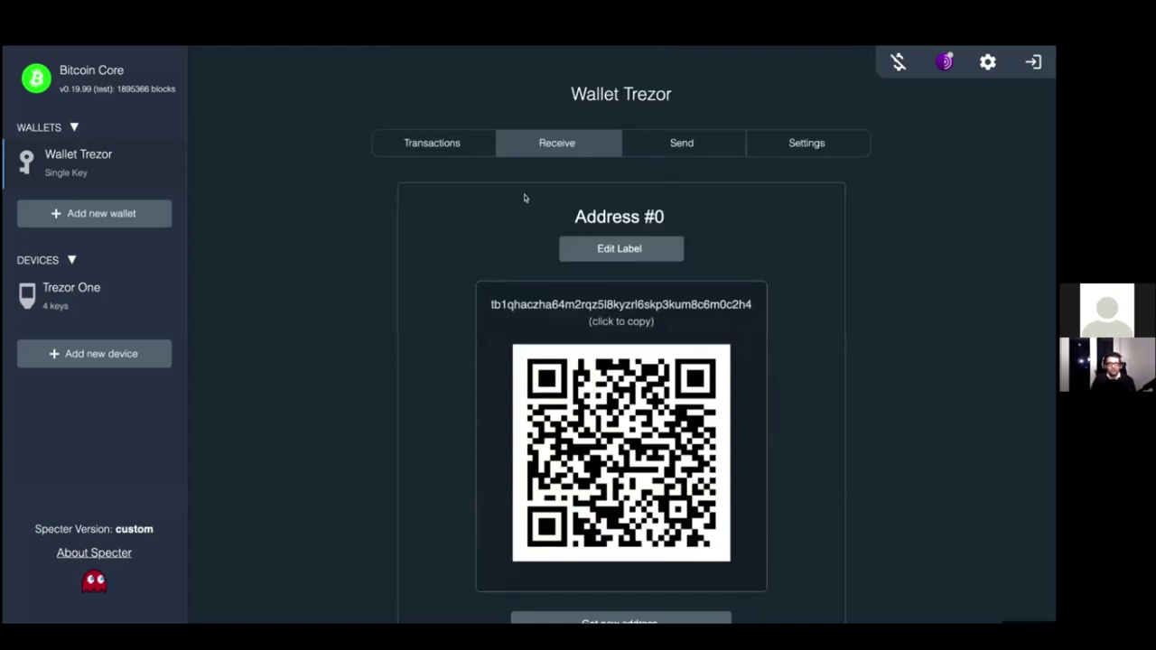
pyautogui.hotkey('ctrl', '-')
pyautogui.scroll(-1, 524, 198)
pyautogui.scroll(1, 523, 198)
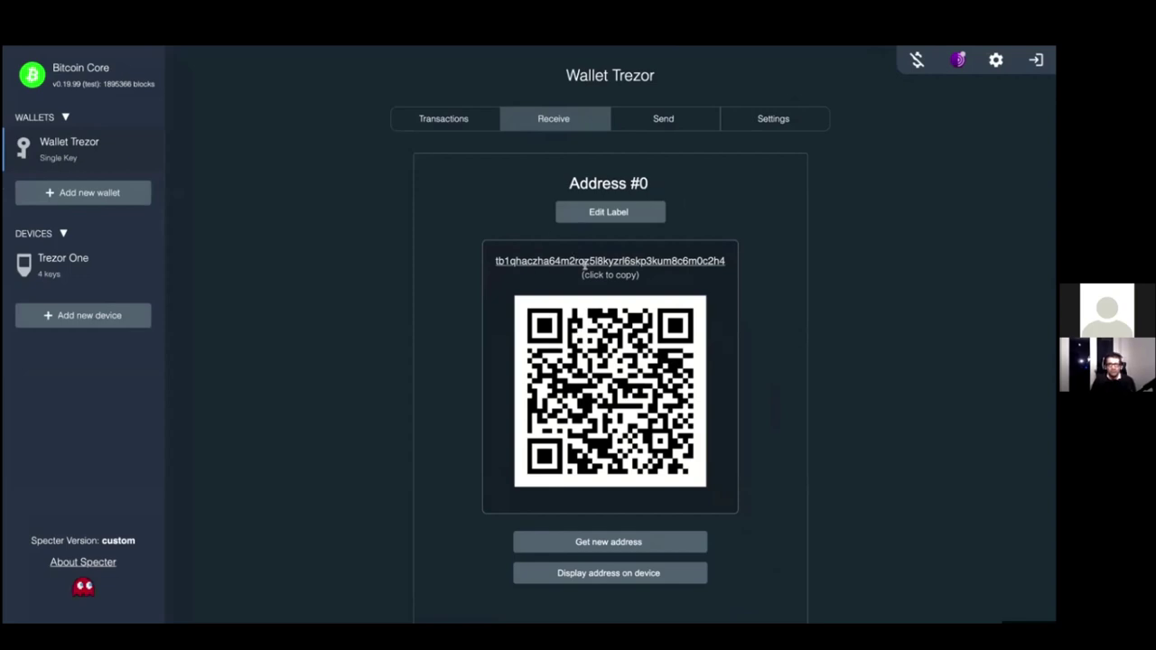
pyautogui.moveTo(589, 311)
pyautogui.scroll(-1, 513, 406)
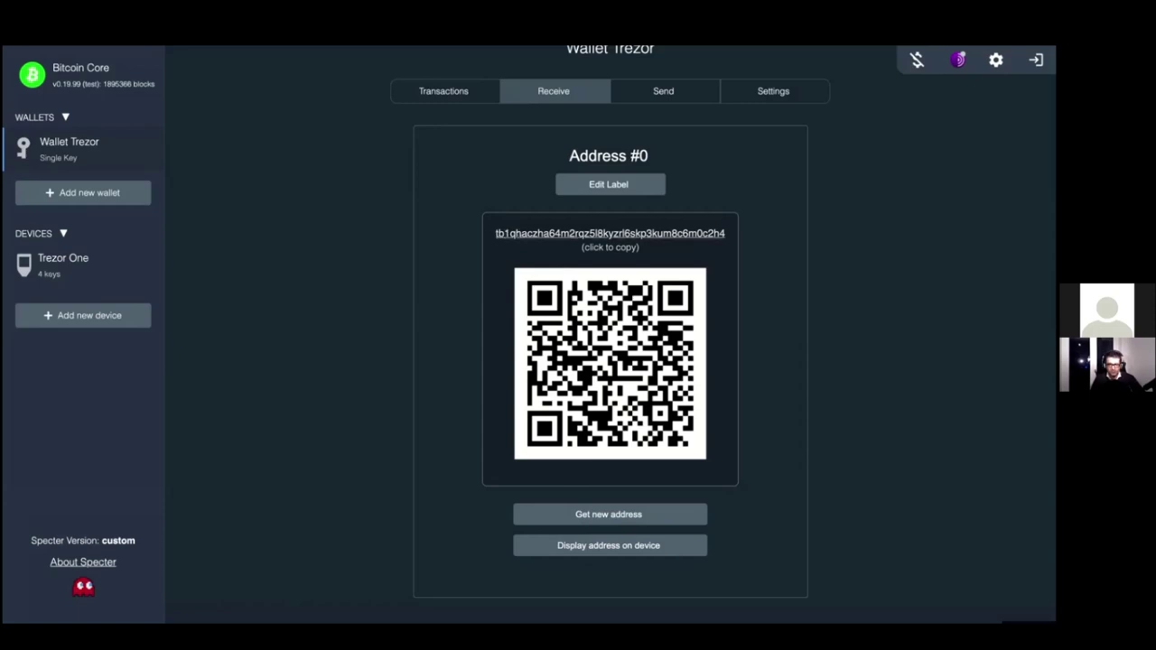
pyautogui.click(524, 237)
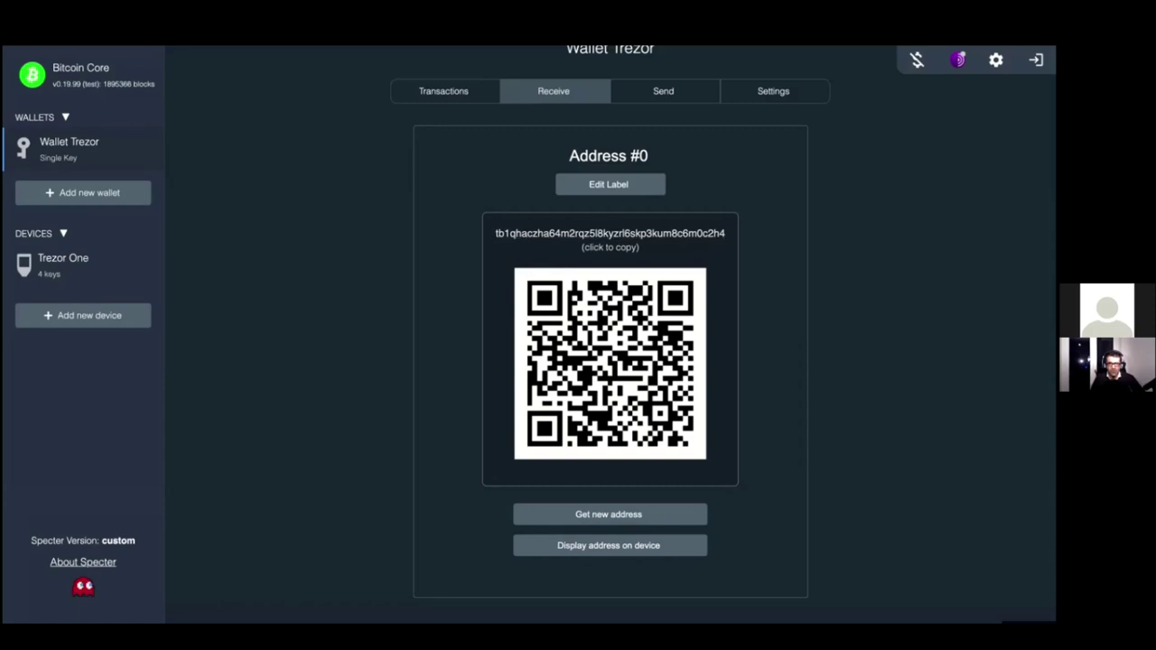
pyautogui.click(525, 235)
# Request display of address #0 on the Trezor and submit the device PIN to unlock it
pyautogui.click(563, 546)
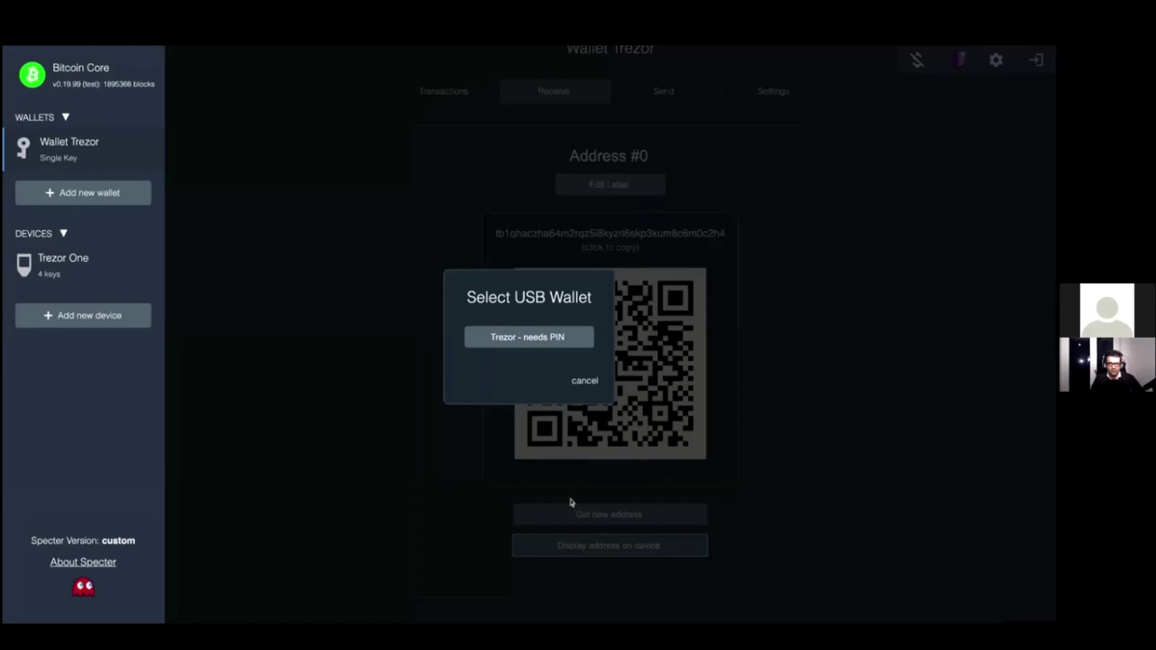
pyautogui.click(527, 337)
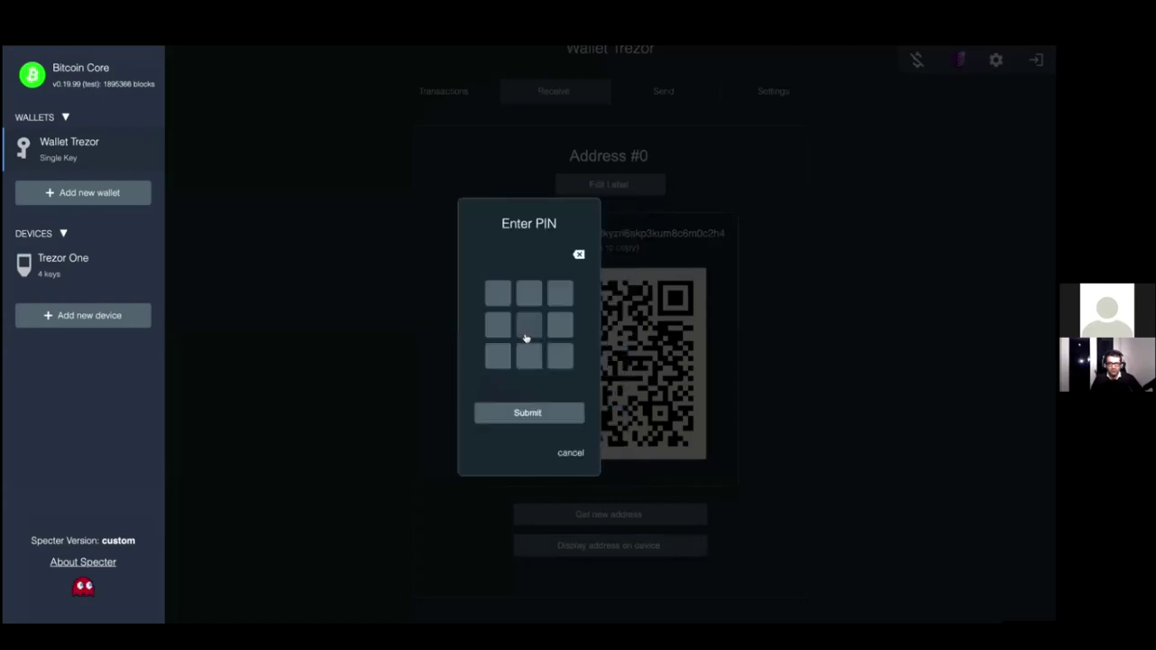
pyautogui.click(560, 292)
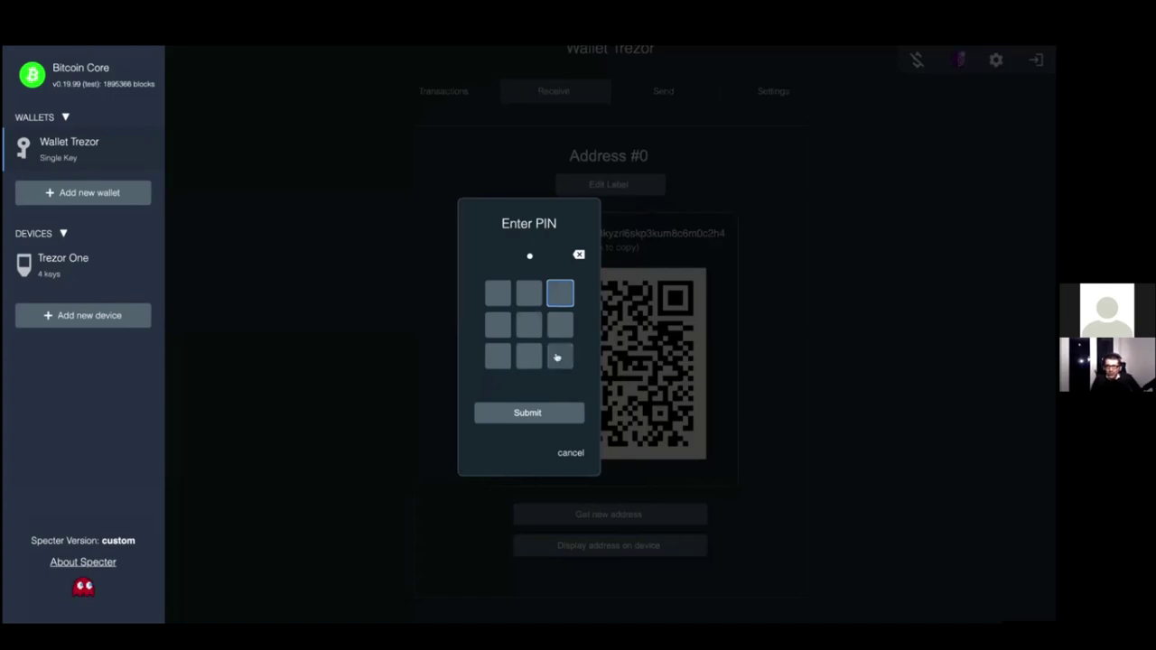
pyautogui.click(497, 358)
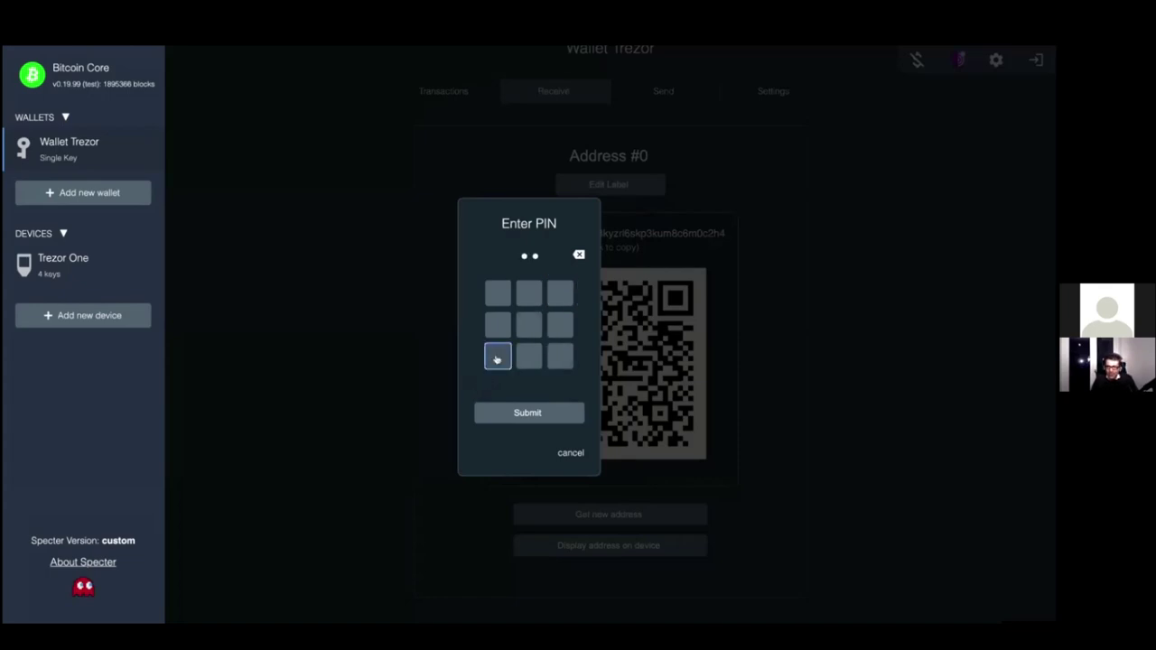
pyautogui.click(531, 332)
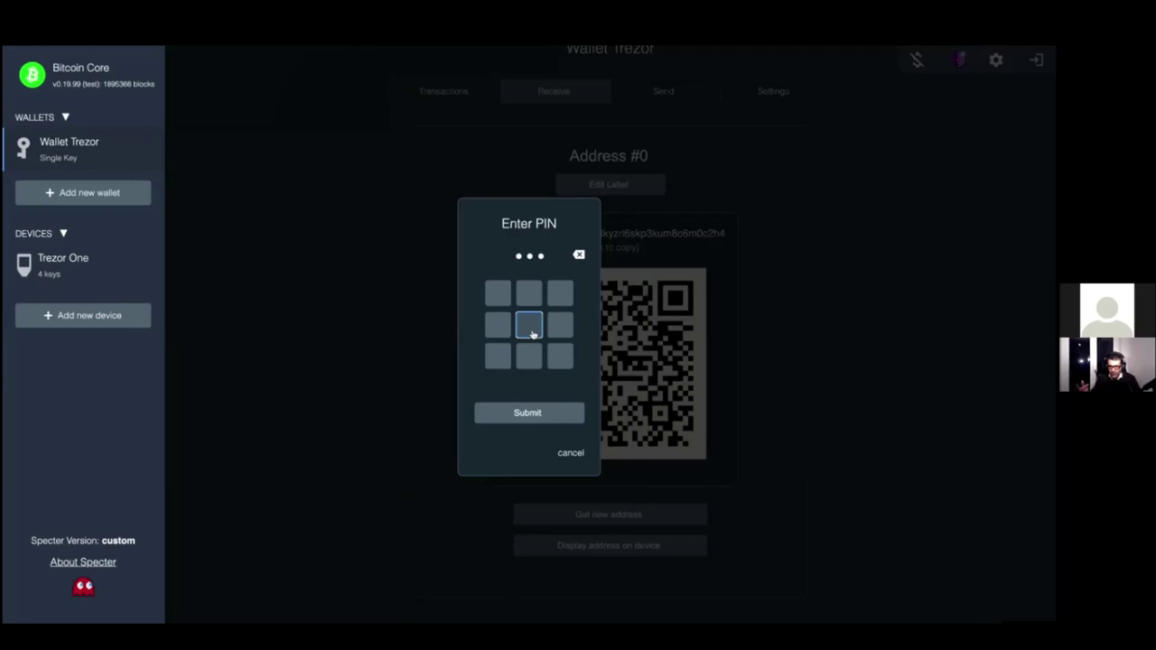
pyautogui.click(494, 327)
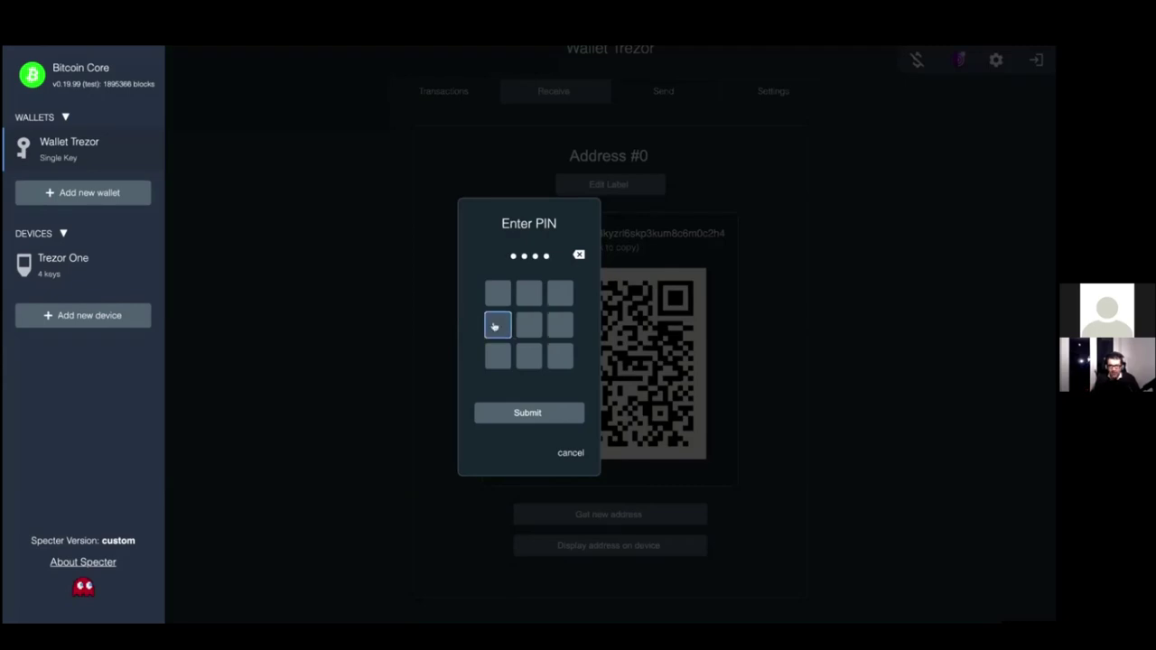
pyautogui.click(495, 296)
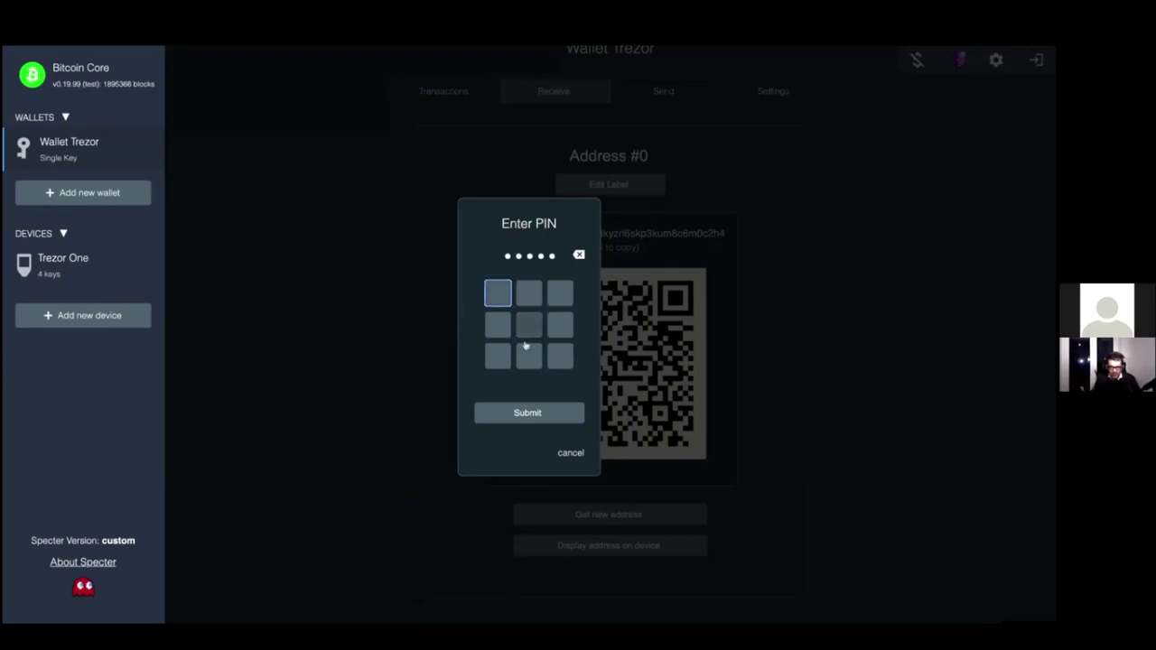
pyautogui.click(531, 361)
pyautogui.click(553, 415)
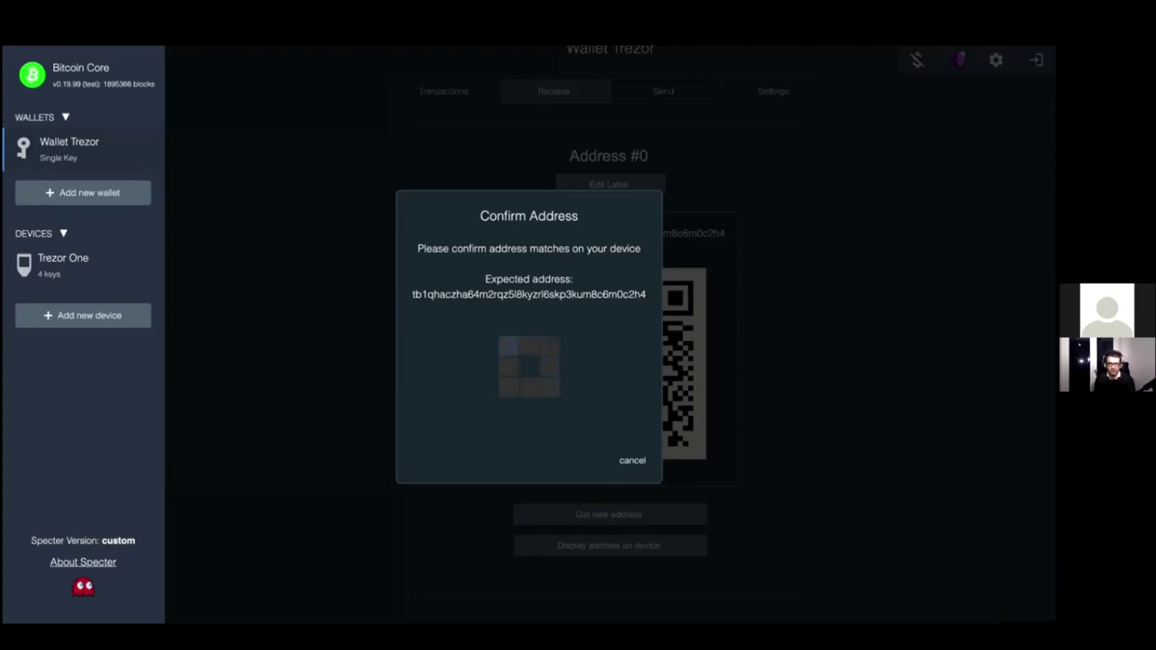
# Highlight the expected address #0 in the address confirmation to compare it with the address on the Trezor
pyautogui.doubleClick(524, 294)
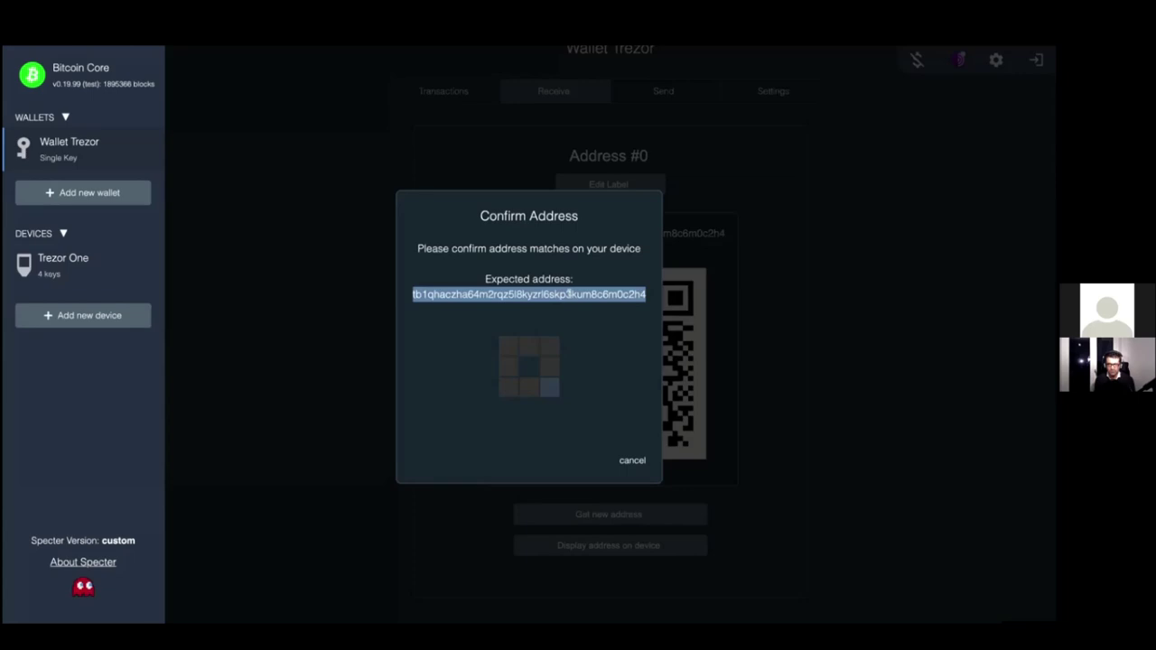
pyautogui.click(567, 295)
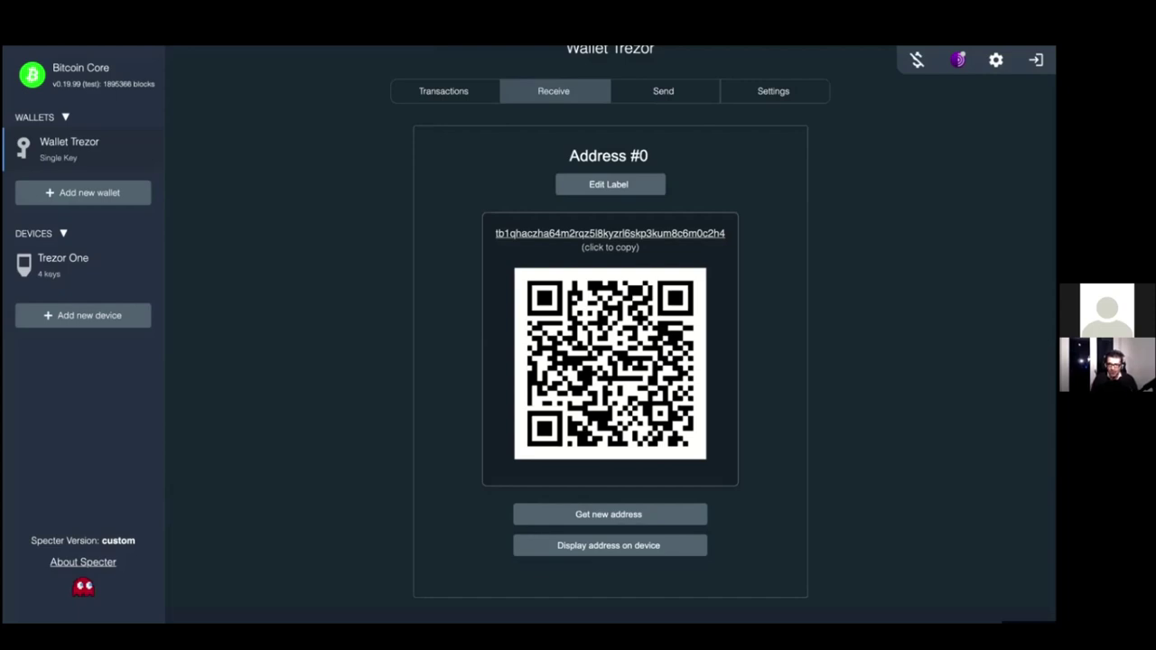
pyautogui.scroll(1, 610, 334)
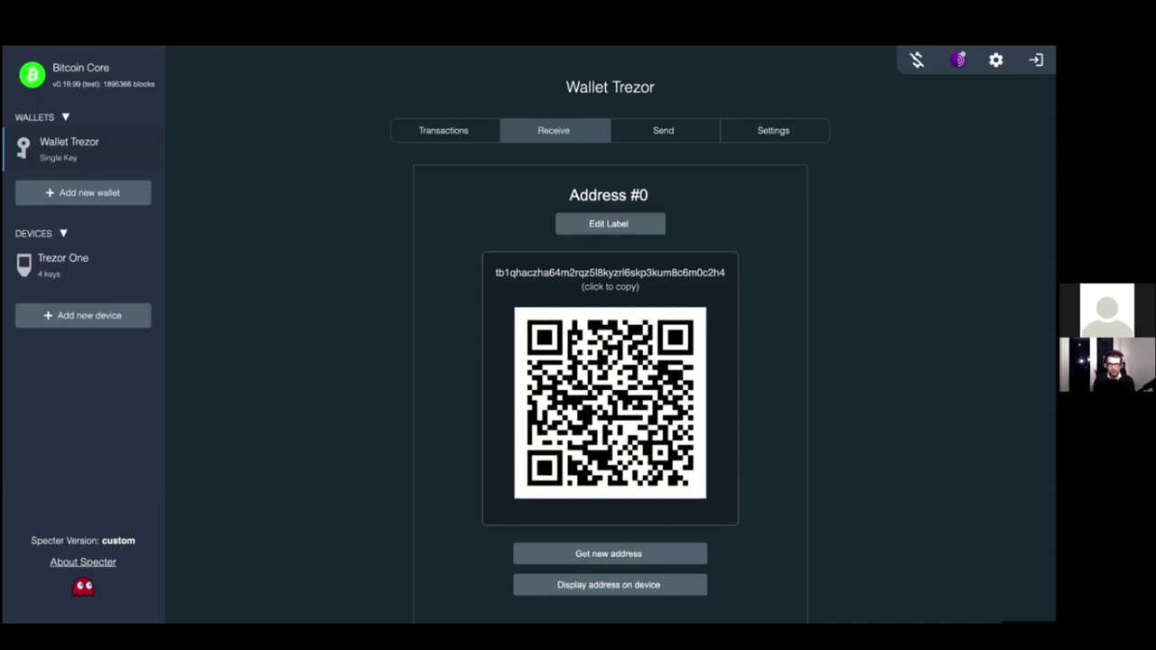
# Review the Specter authentication settings and return to the general settings
pyautogui.click(997, 63)
pyautogui.click(679, 115)
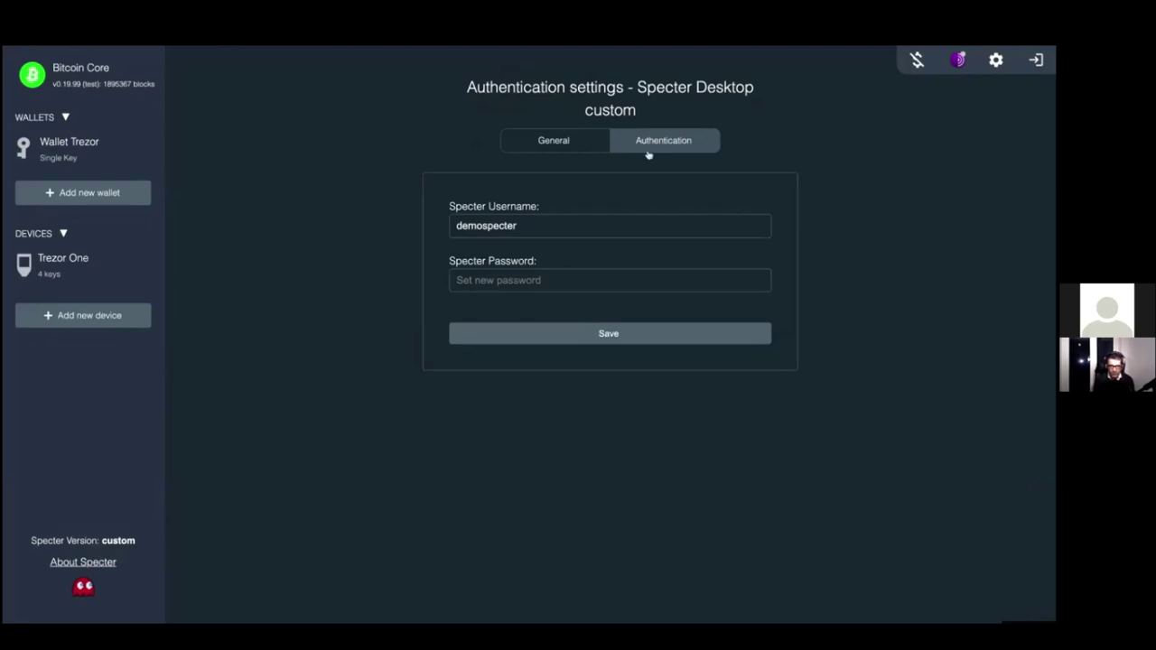
pyautogui.click(574, 141)
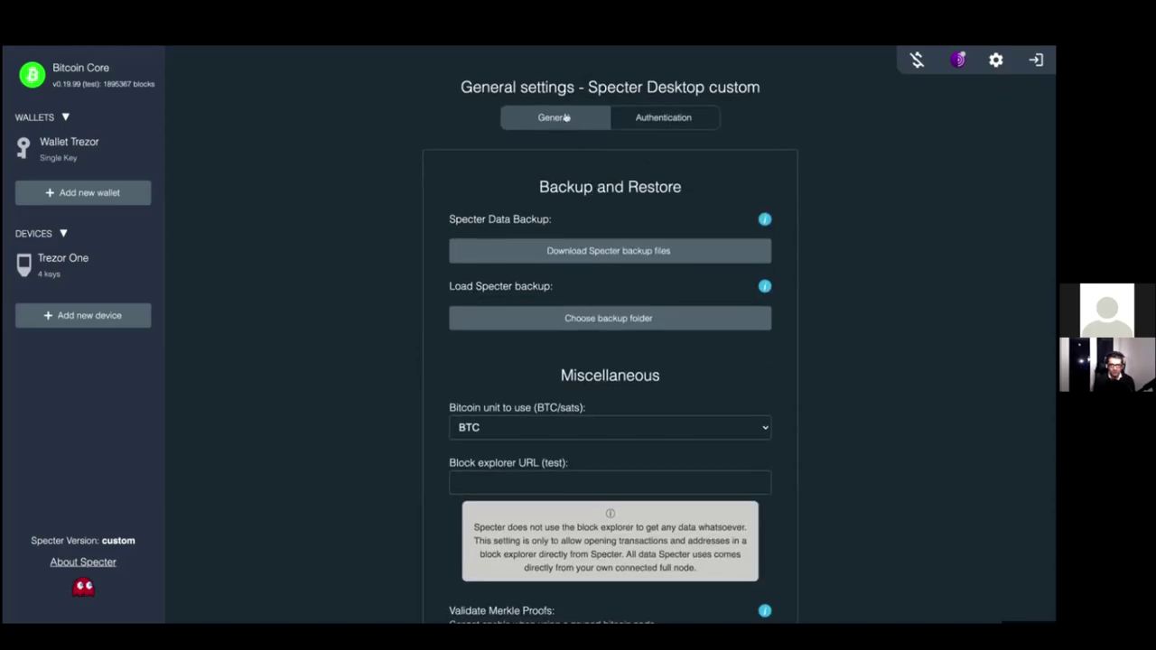
# Request the Specter backup files download and check the Tor status
pyautogui.click(590, 255)
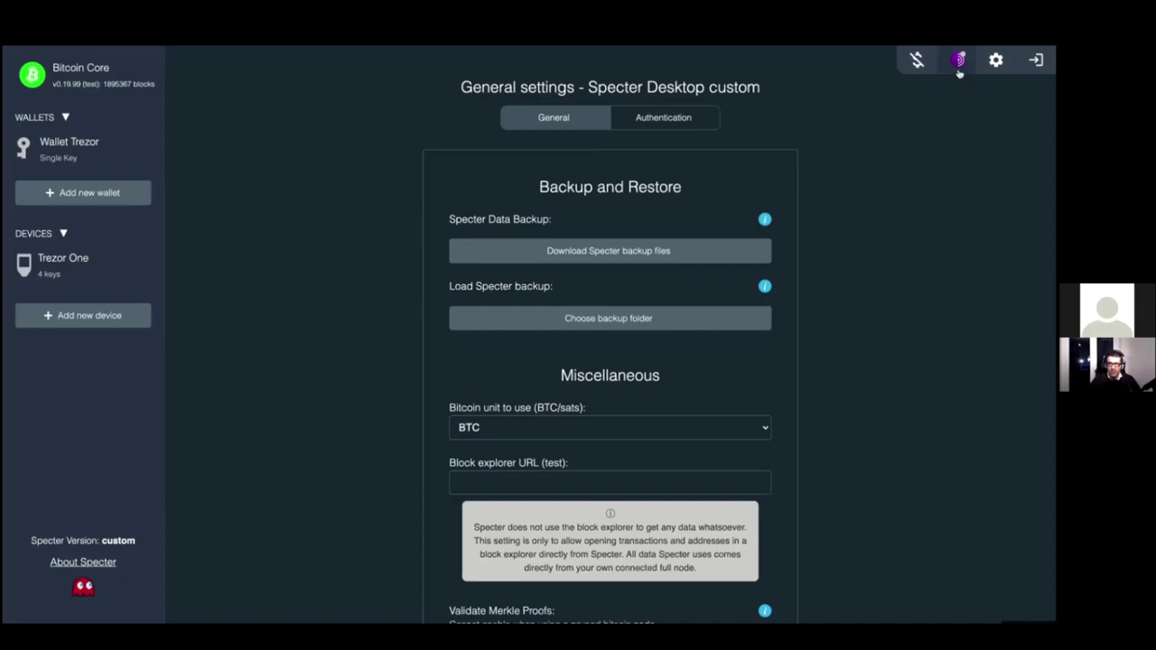
pyautogui.moveTo(959, 72)
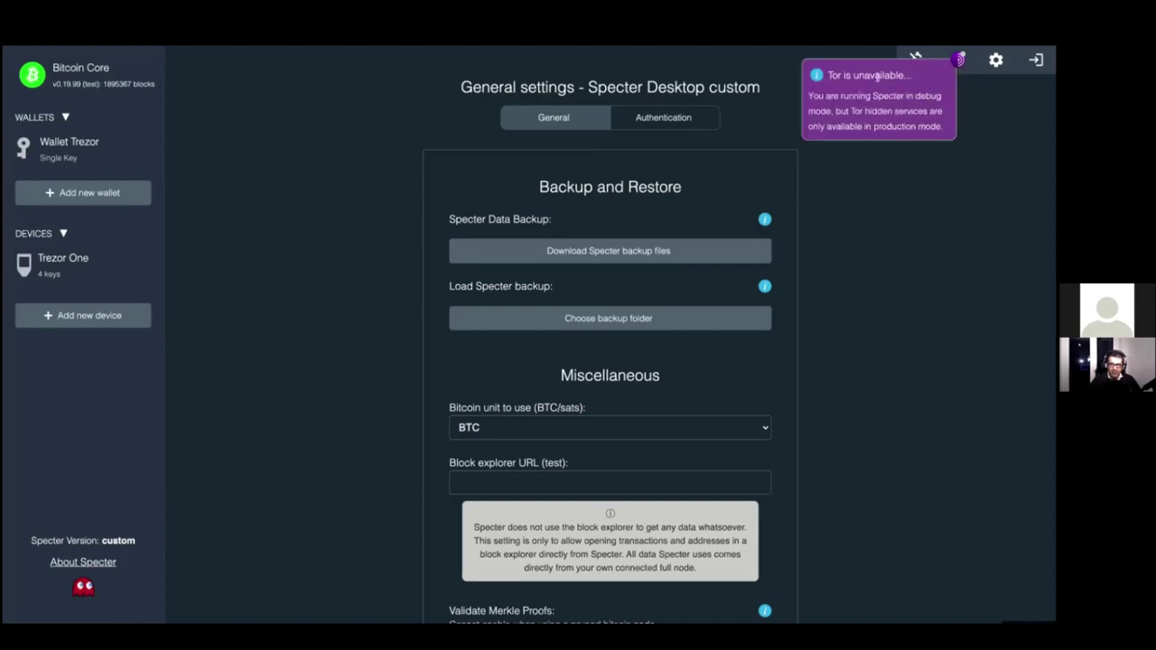
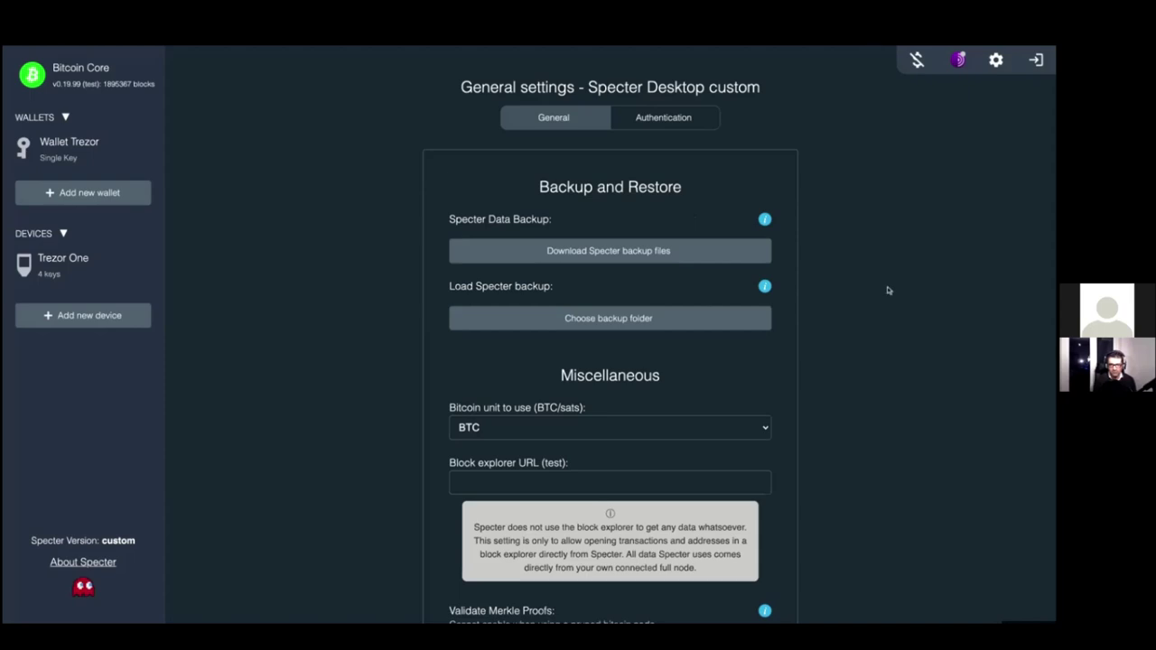
# Look over the Trezor One device's keys and Wallet Trezor's new and unsigned send transactions
pyautogui.click(86, 277)
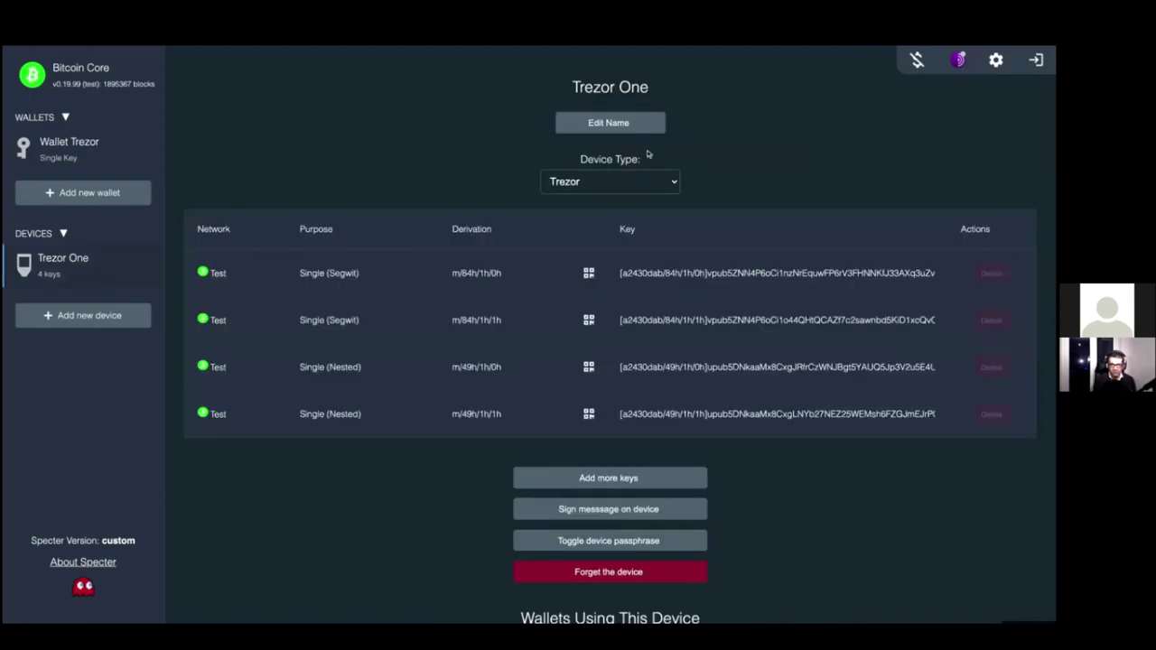
pyautogui.click(148, 150)
pyautogui.click(665, 130)
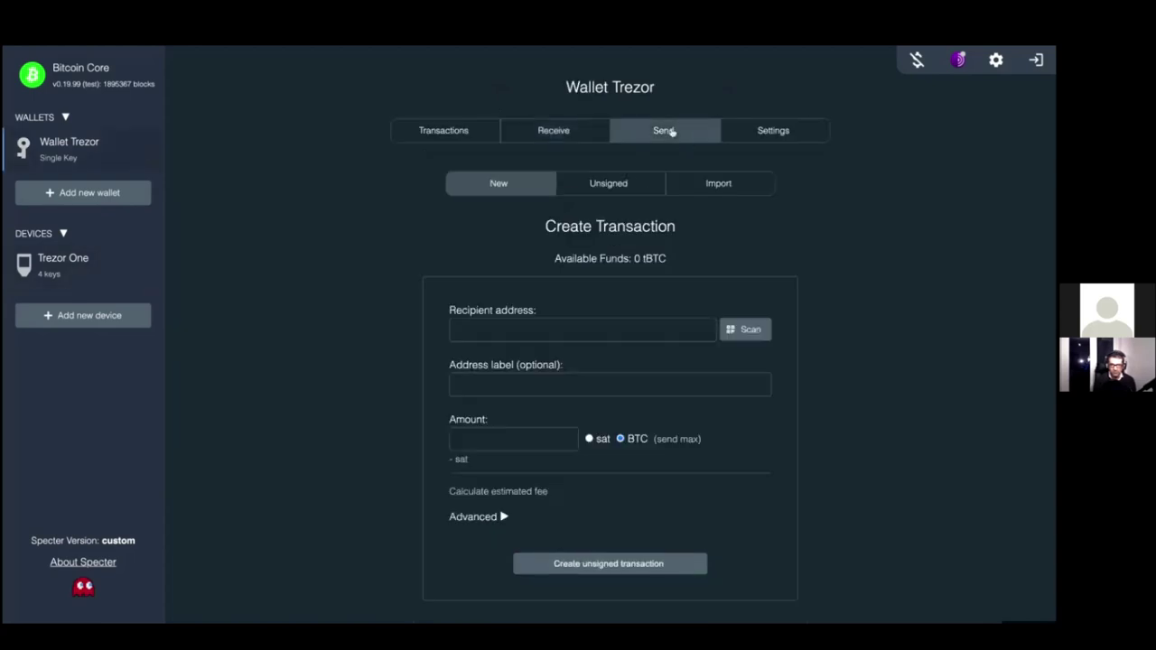
pyautogui.click(628, 185)
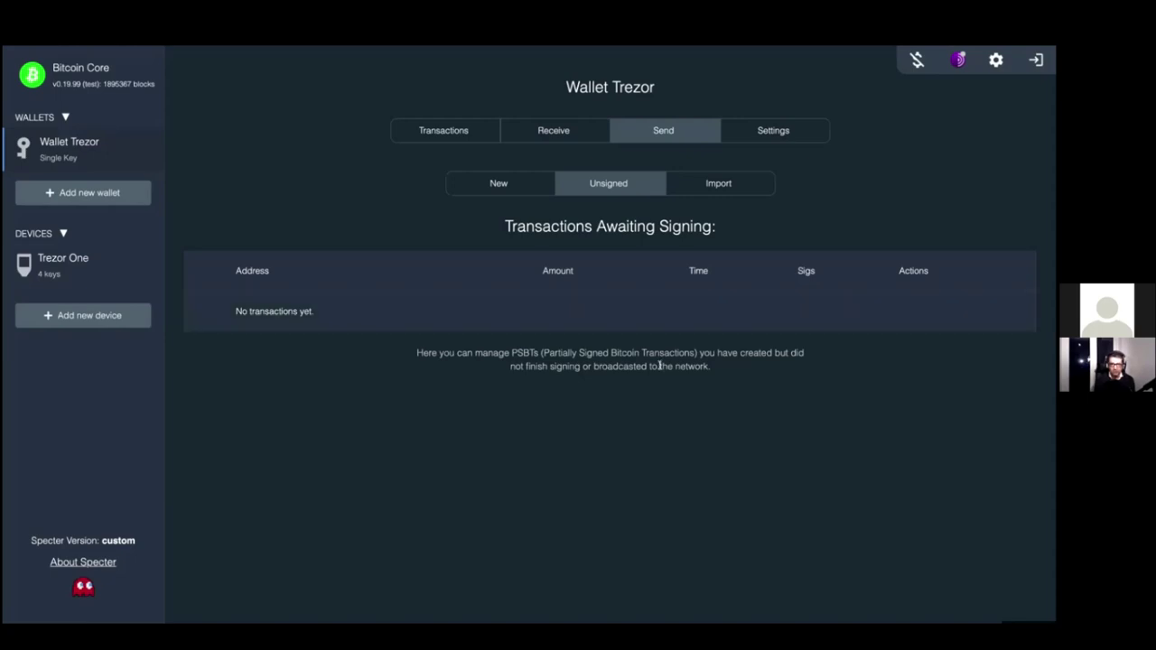
# Review the supported device types and the manual configuration form for adding a new device
pyautogui.click(116, 327)
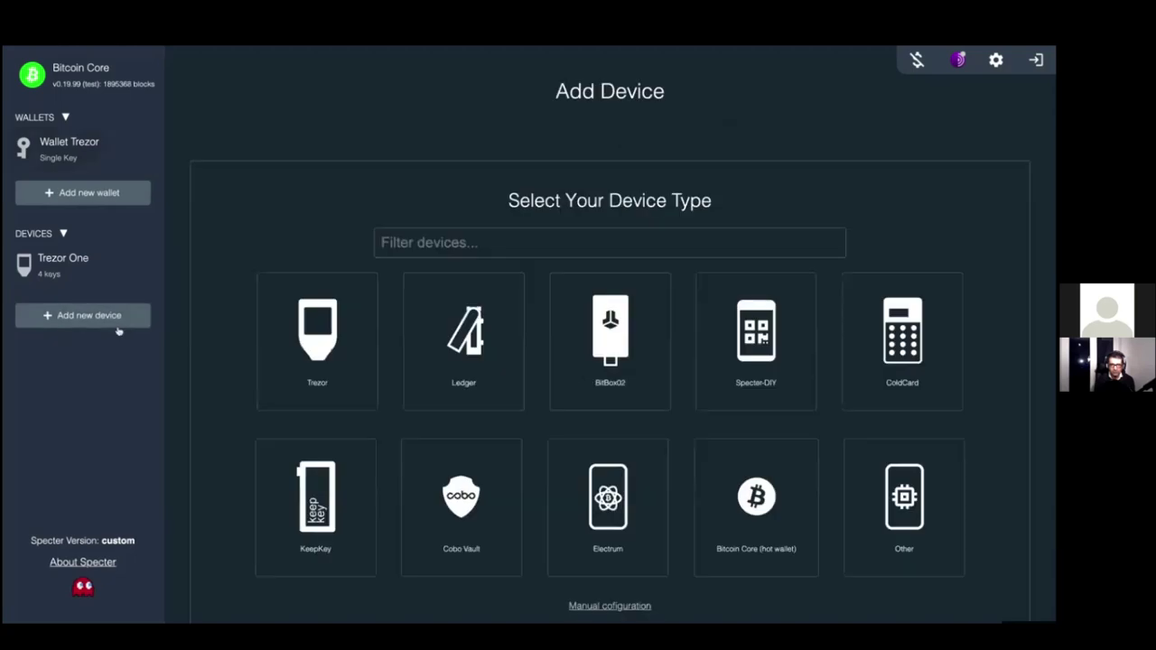
pyautogui.scroll(-1, 479, 380)
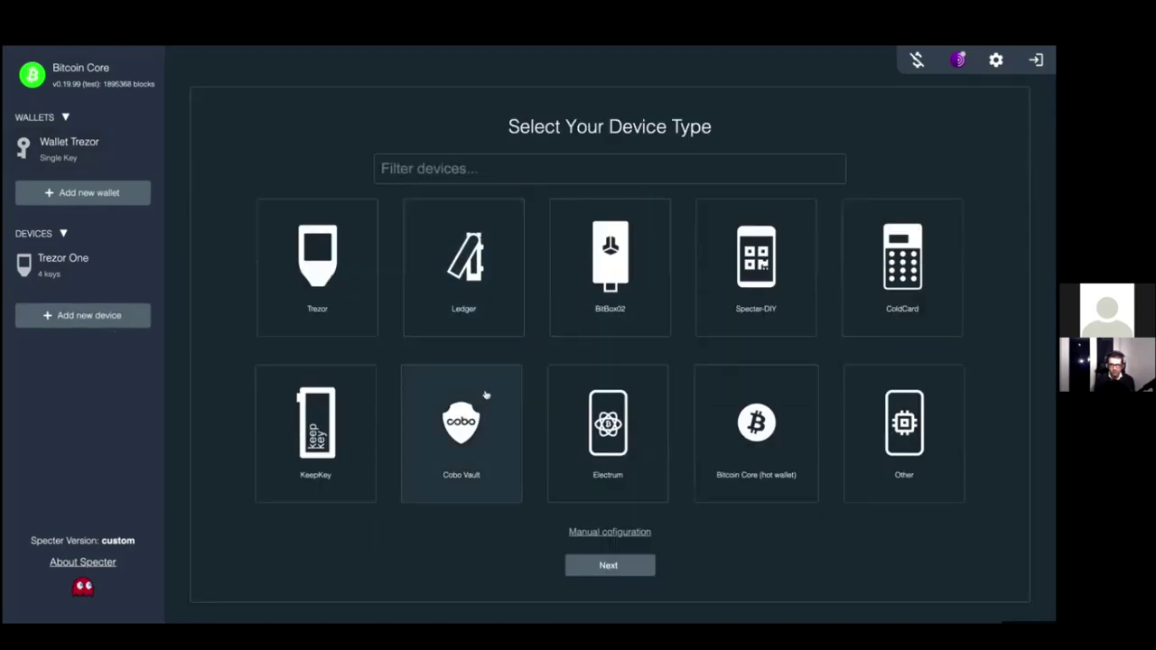
pyautogui.click(592, 533)
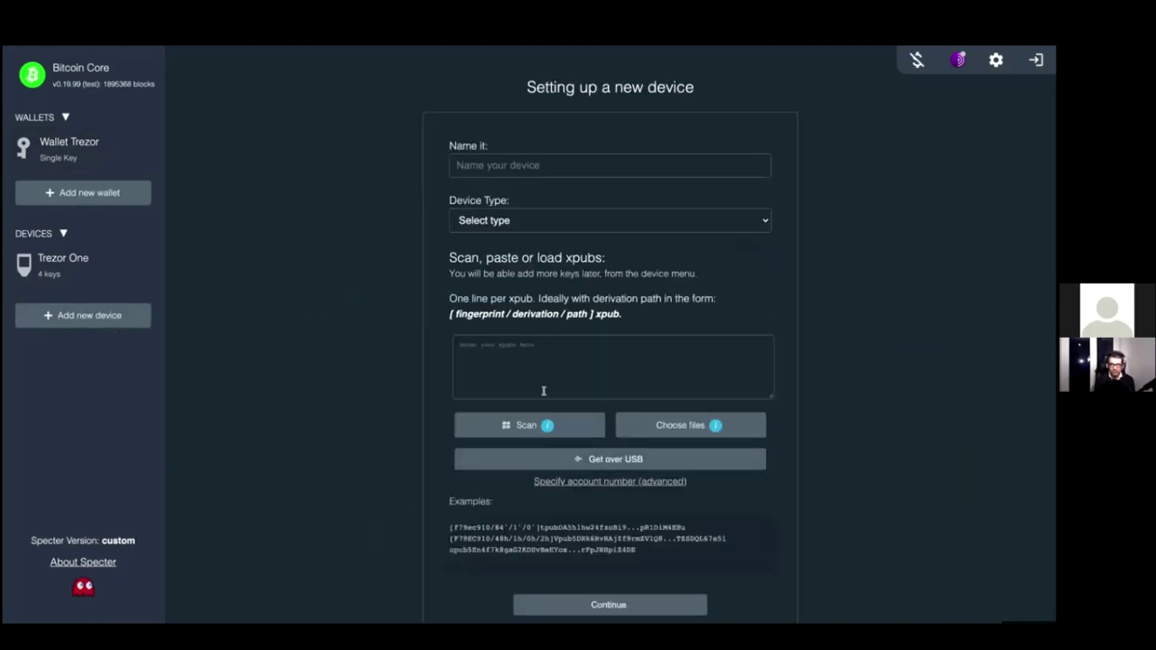
pyautogui.scroll(-1, 543, 390)
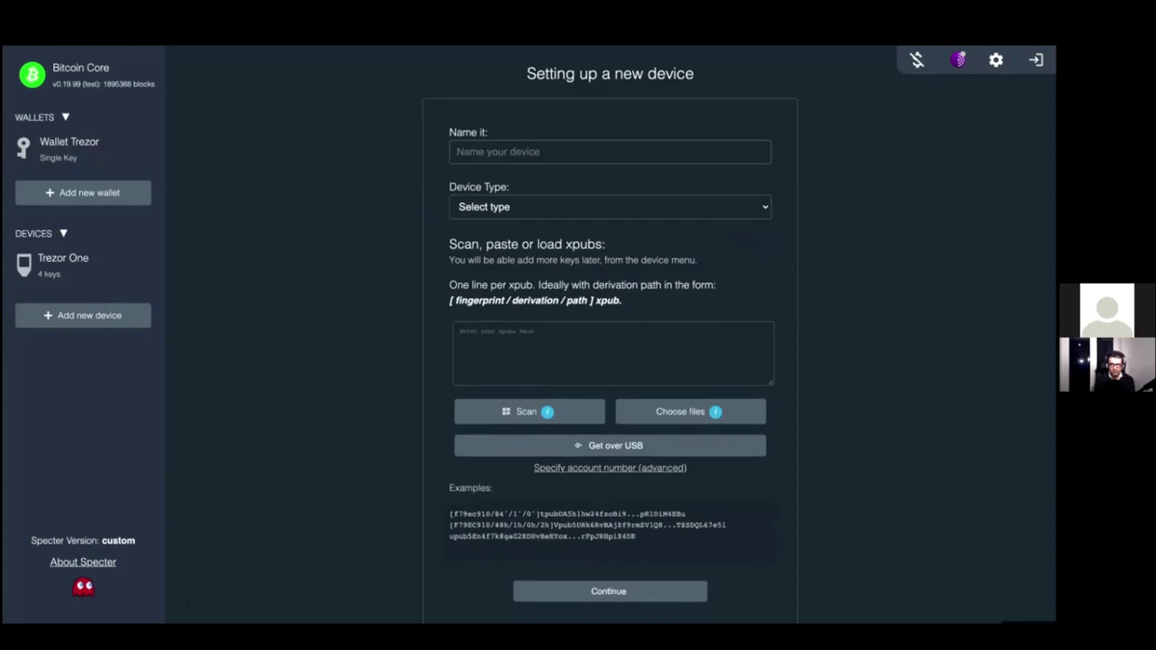
# Choose Trezor as the type for another new device and review the purposes and derivation paths in its key upload list
pyautogui.click(125, 318)
pyautogui.scroll(-2, 604, 352)
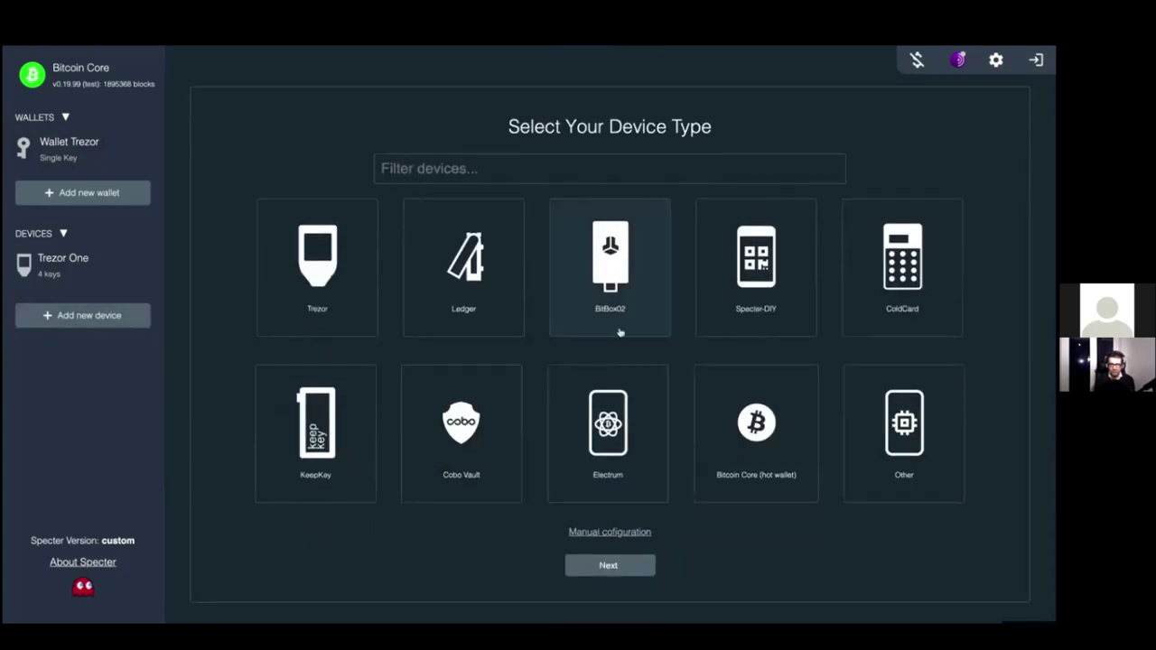
pyautogui.click(347, 294)
pyautogui.scroll(-2, 347, 295)
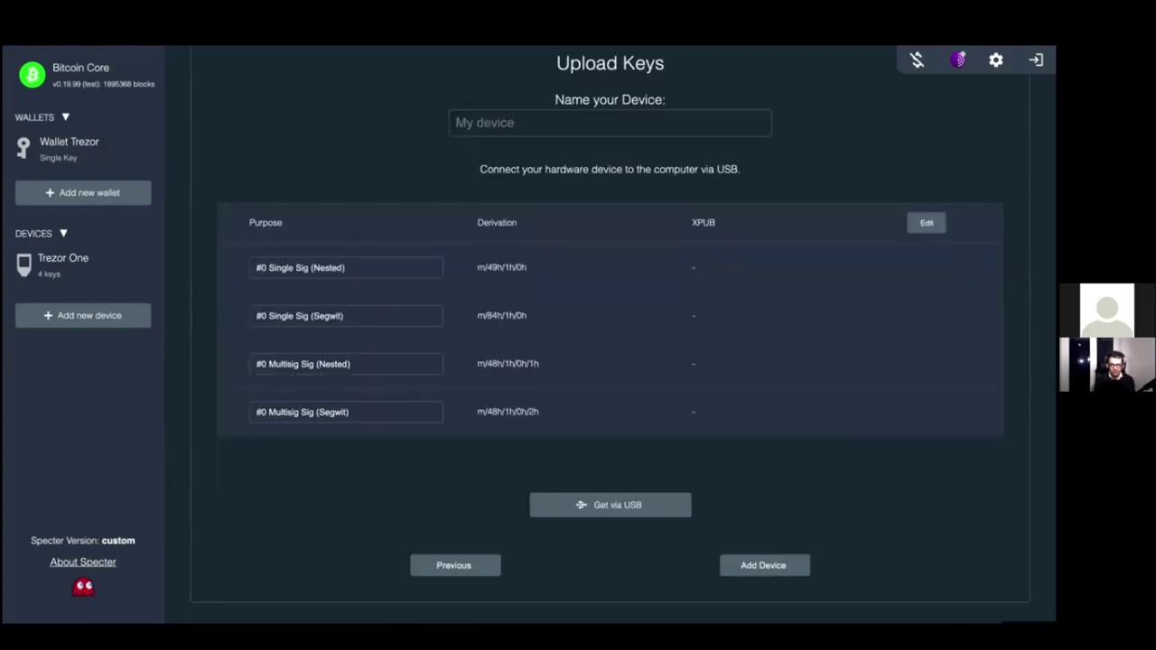
pyautogui.scroll(3, 610, 341)
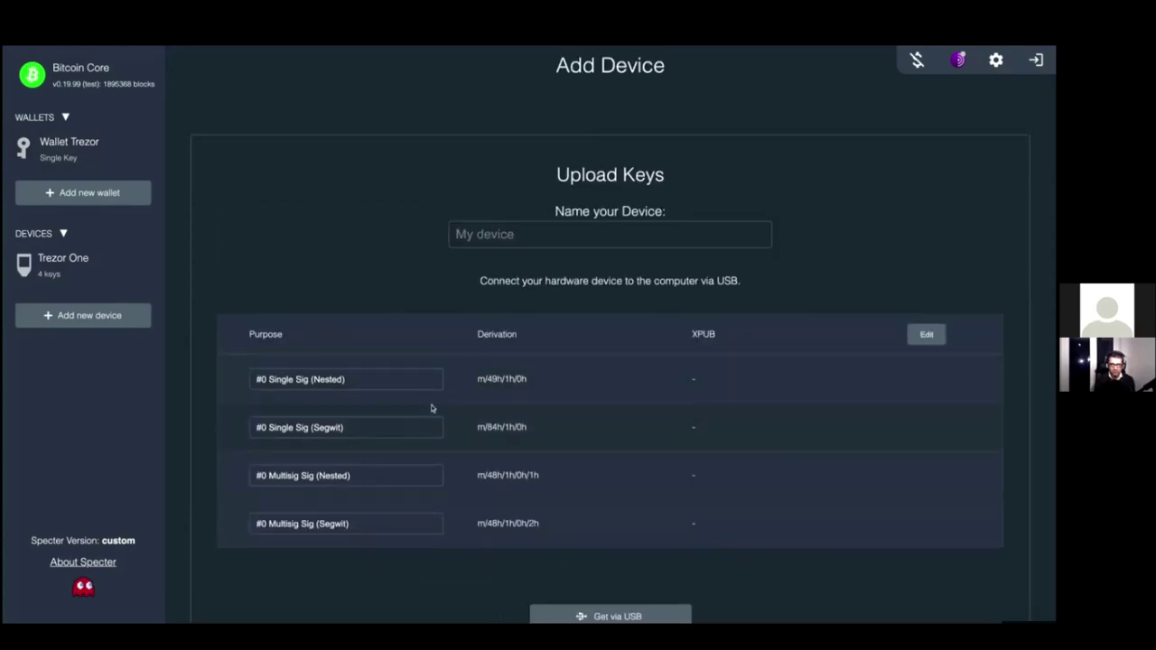
pyautogui.scroll(-3, 458, 276)
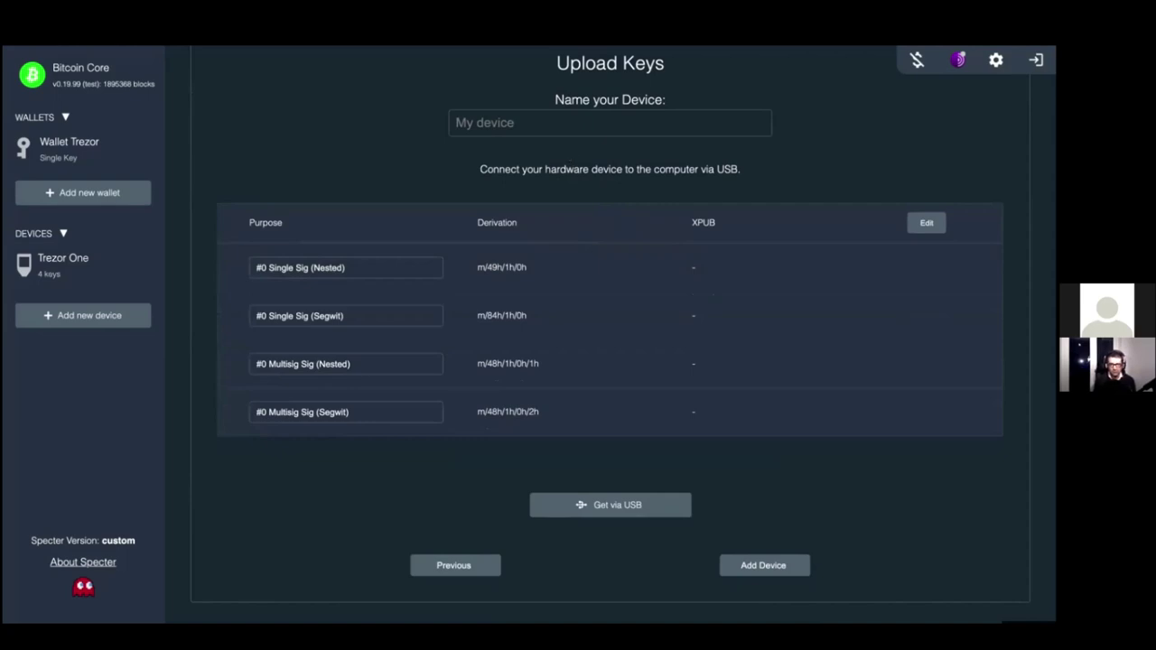
pyautogui.scroll(2, 610, 361)
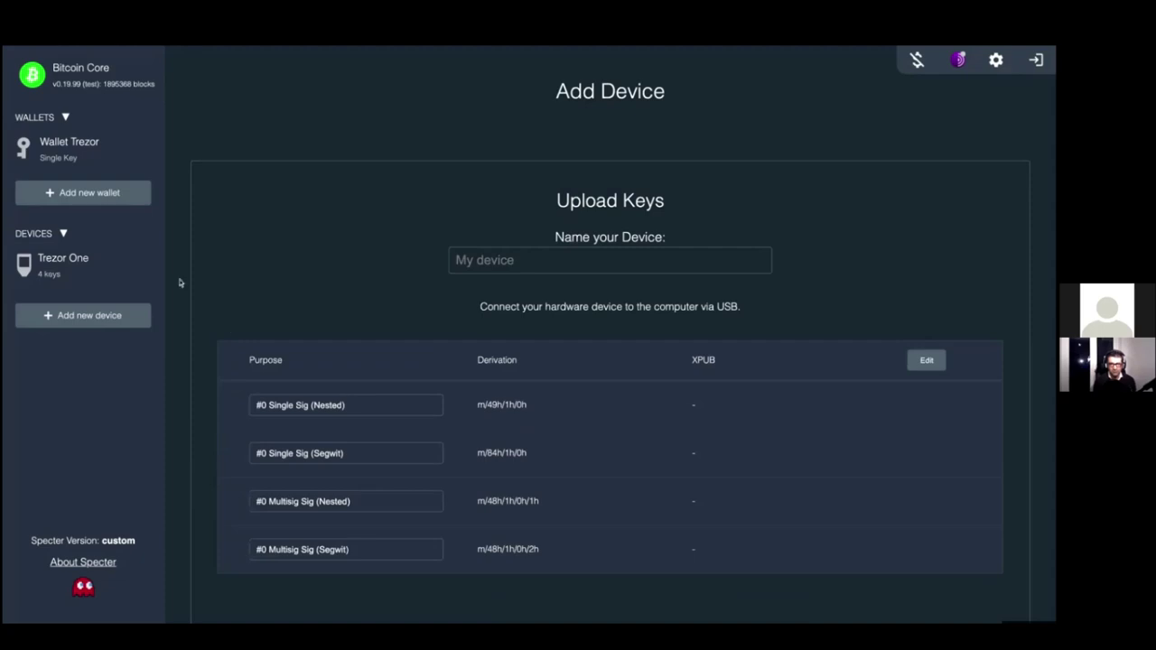
# Revisit Wallet Trezor's receiving address #0 and review the About Specter page's getting-started checklist and support links
pyautogui.click(154, 147)
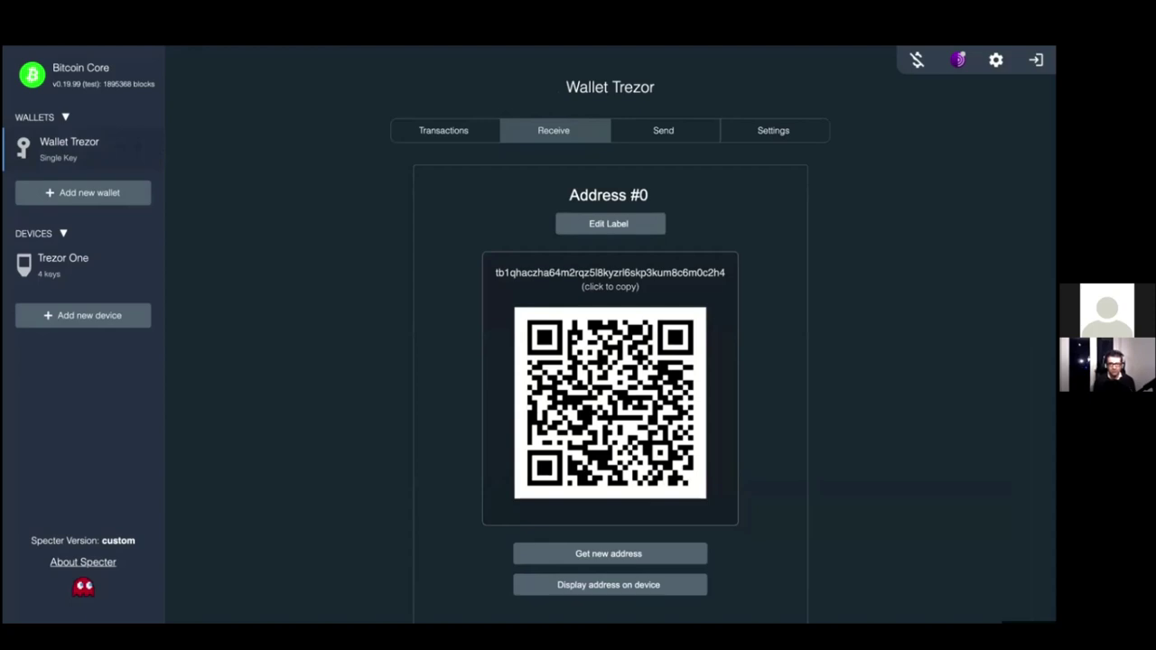
pyautogui.click(107, 563)
pyautogui.scroll(-2, 595, 512)
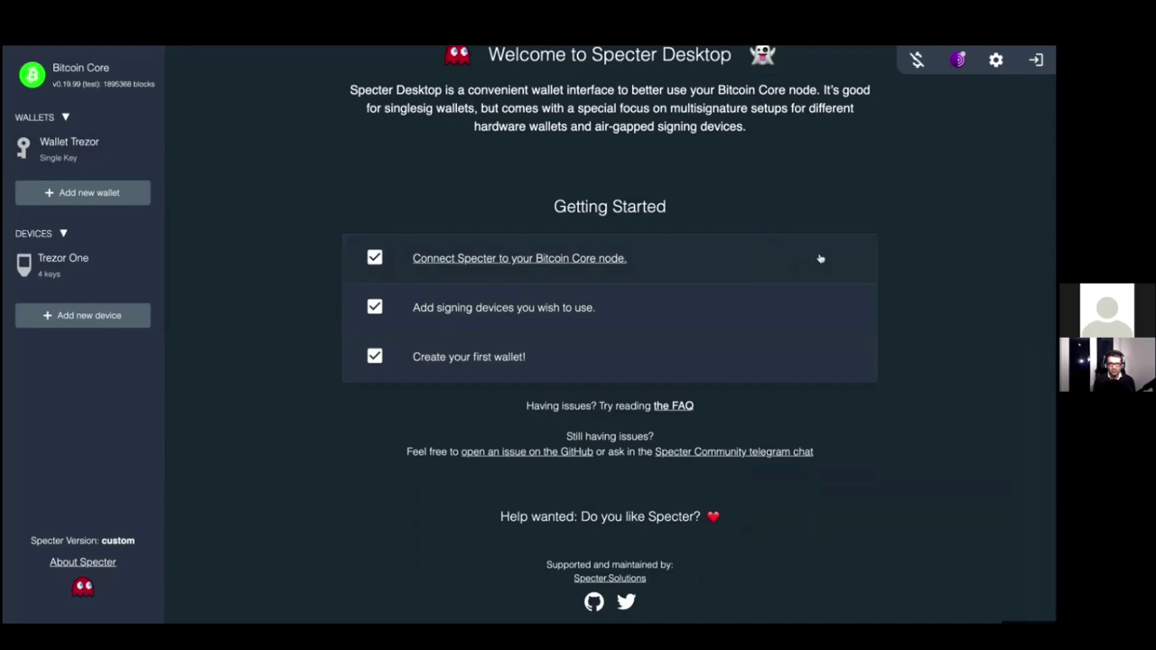
pyautogui.scroll(2, 801, 311)
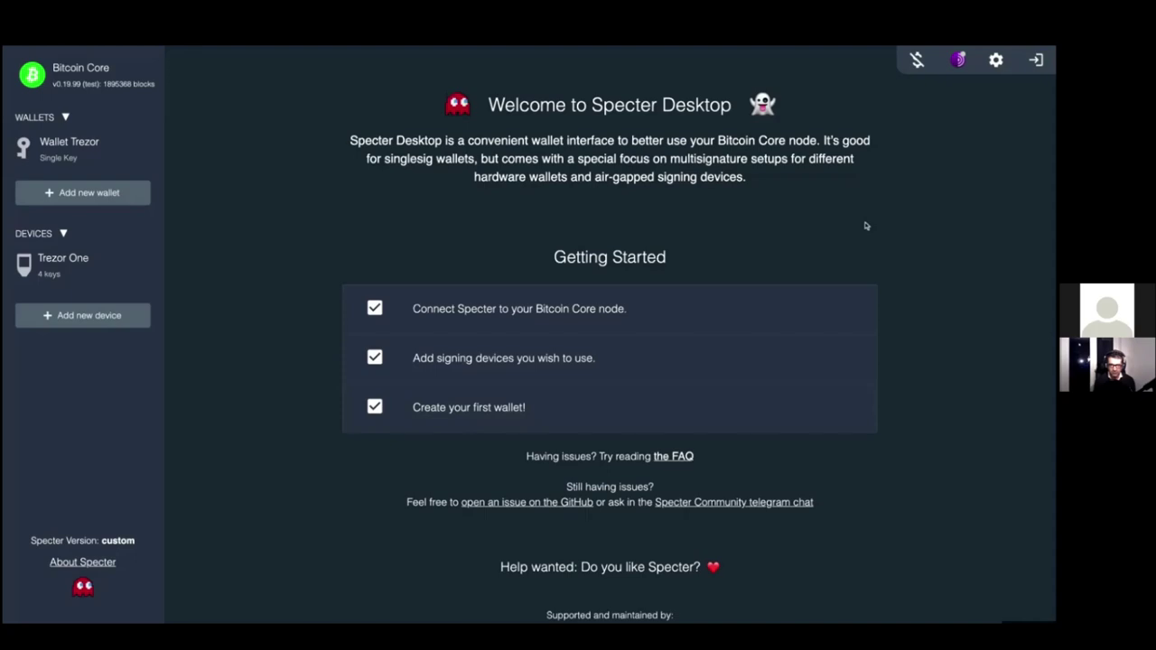
pyautogui.scroll(-1, 865, 225)
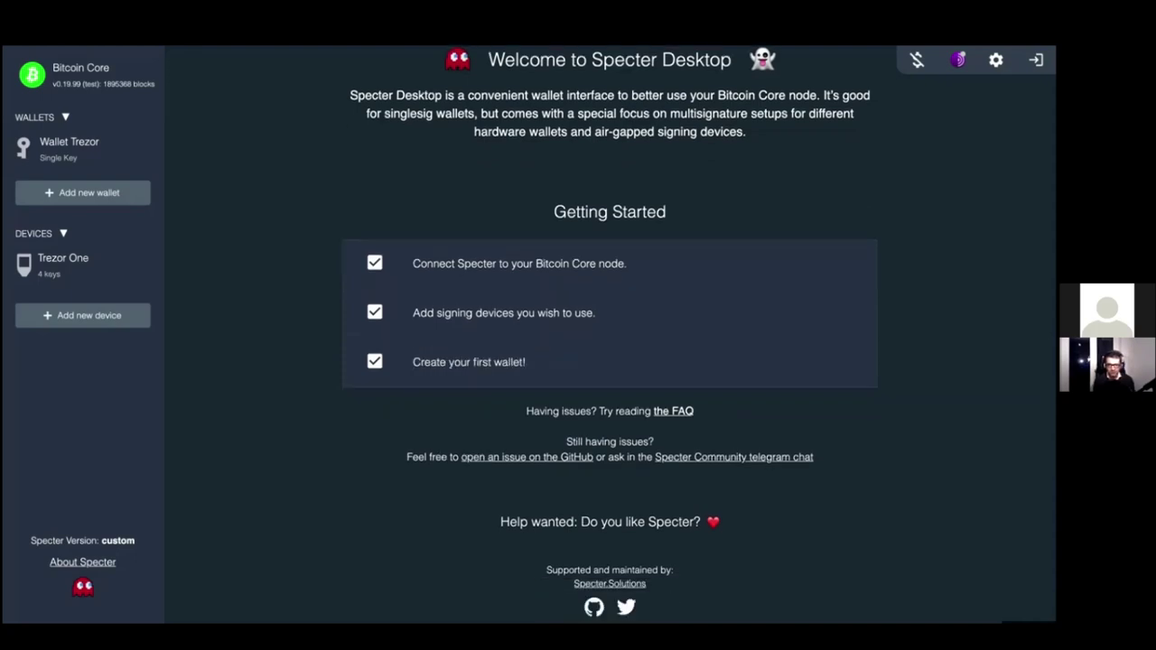
pyautogui.scroll(1, 610, 334)
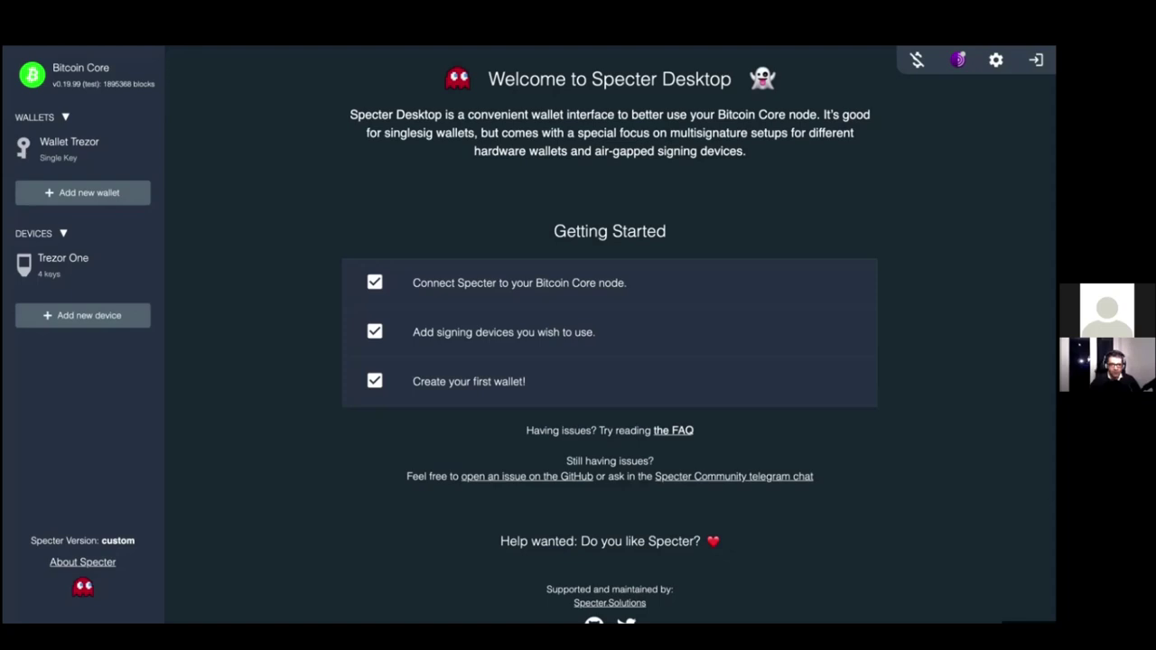
pyautogui.scroll(-1, 829, 320)
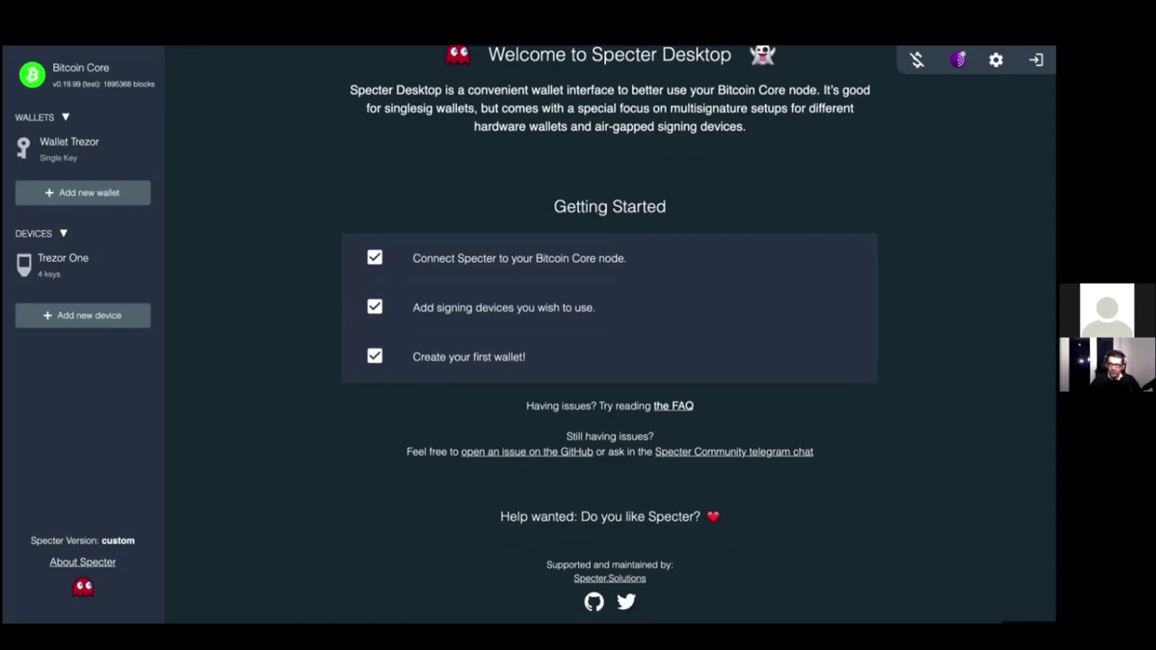